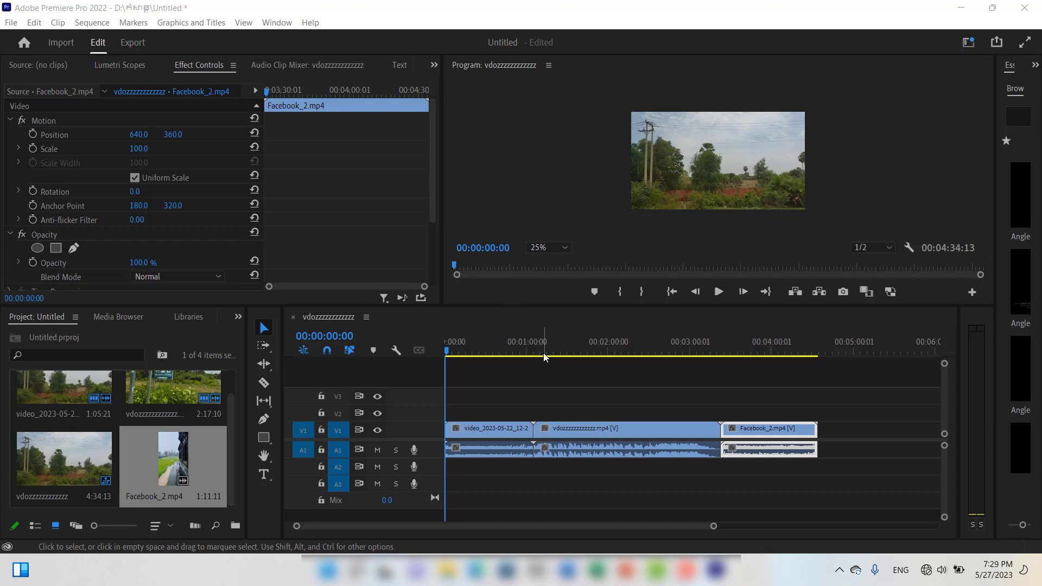
Step: Scrub the sequence around the first cut and widen the timeline area, leaving the playhead at 00:01:01:08
click(534, 352)
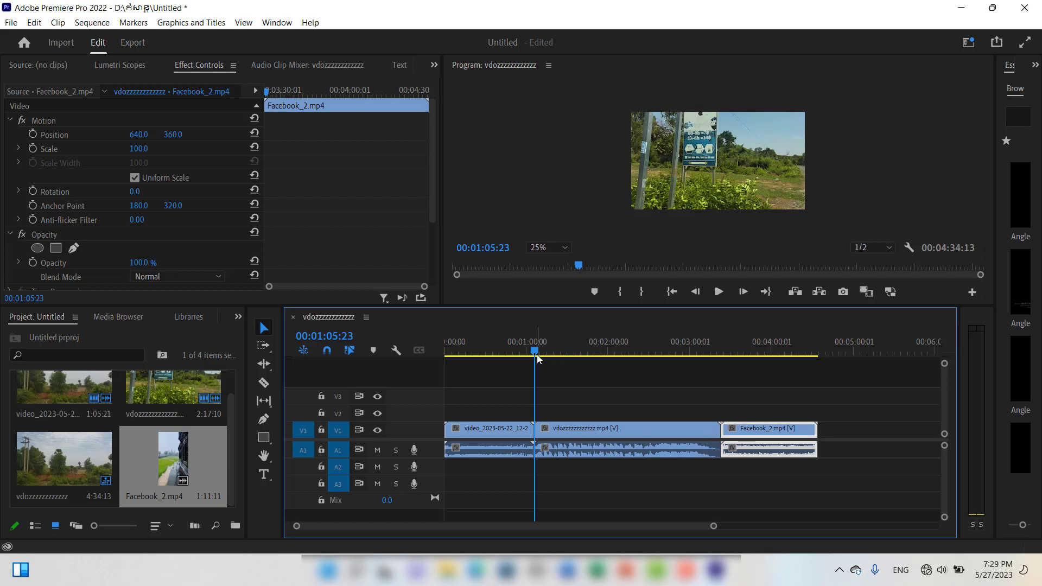
mouse_move(537, 354)
mouse_down()
mouse_move(559, 353)
mouse_move(526, 355)
mouse_up()
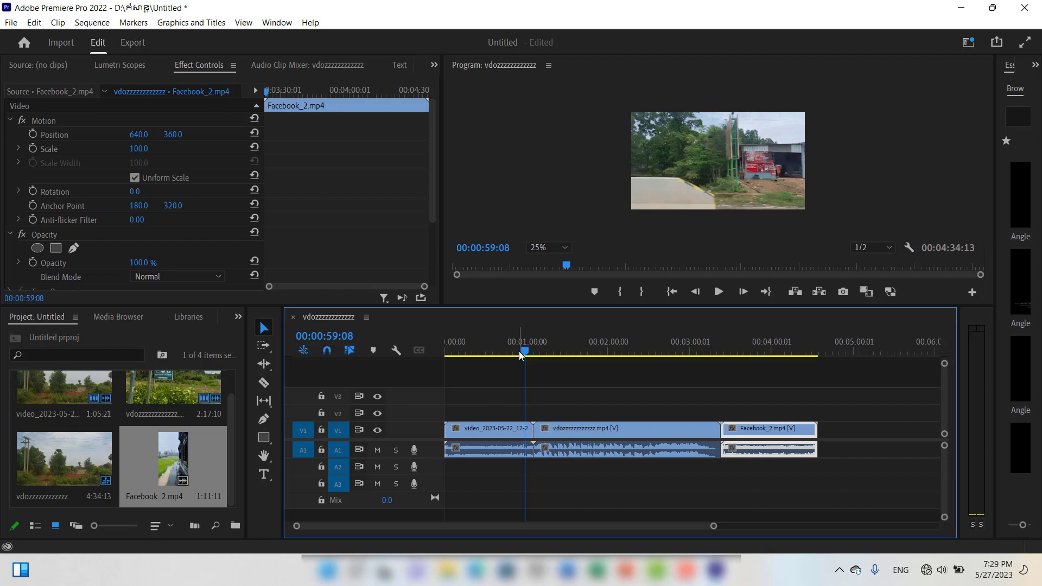
drag(247, 331, 223, 348)
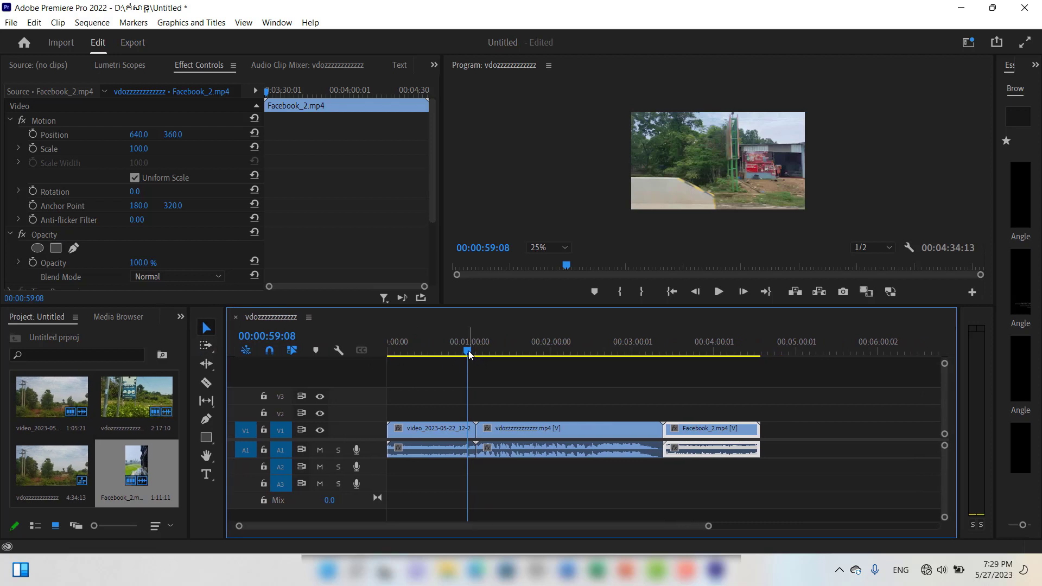
mouse_move(469, 353)
mouse_down()
mouse_move(453, 354)
mouse_move(470, 354)
mouse_up()
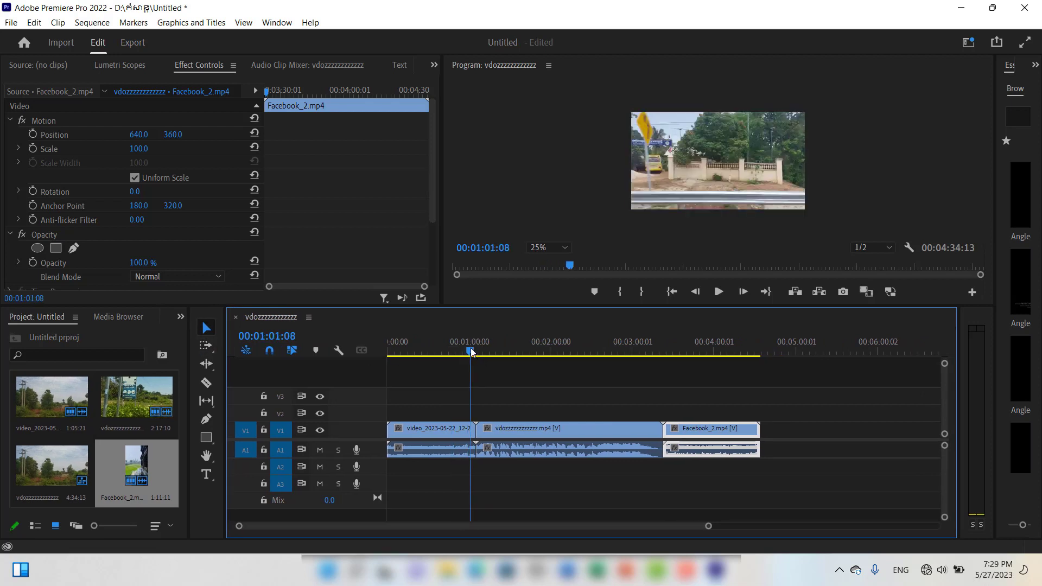
Step: Enlarge the program preview area, set its zoom to 50%, and scrub past the first cut to 00:01:13:22
drag(442, 177, 320, 178)
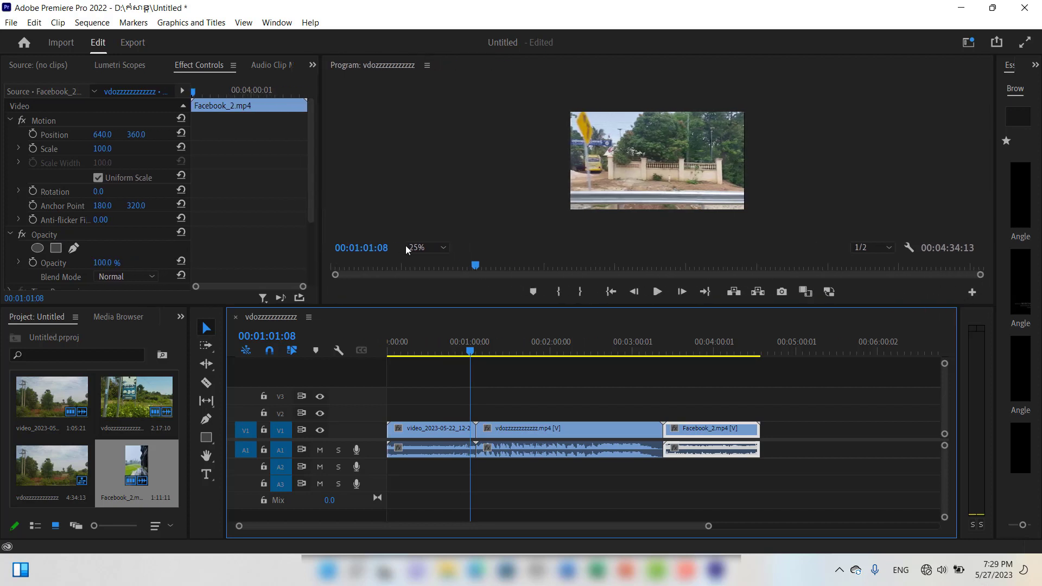
click(443, 247)
click(437, 308)
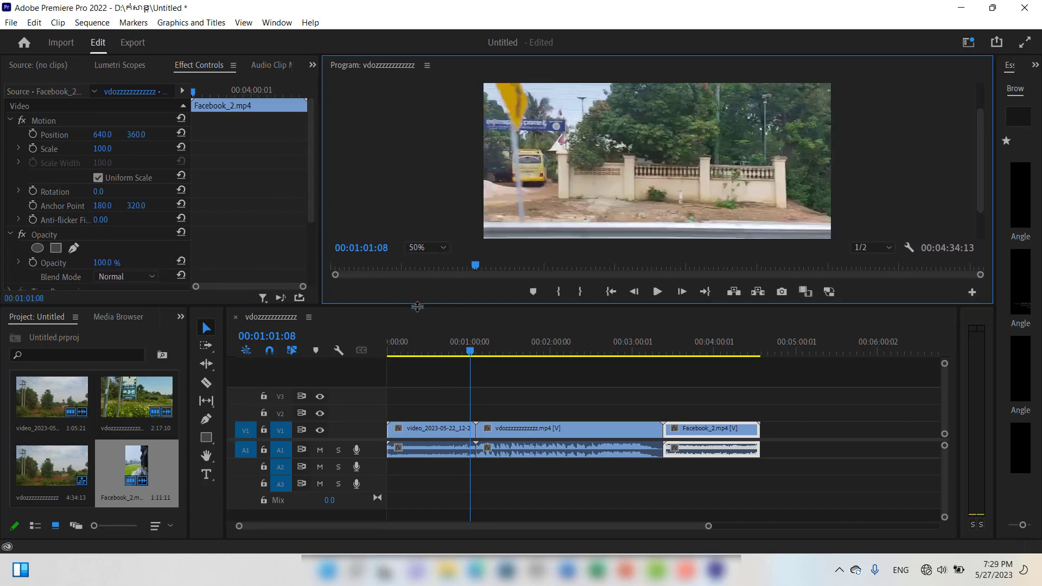
drag(417, 306, 437, 367)
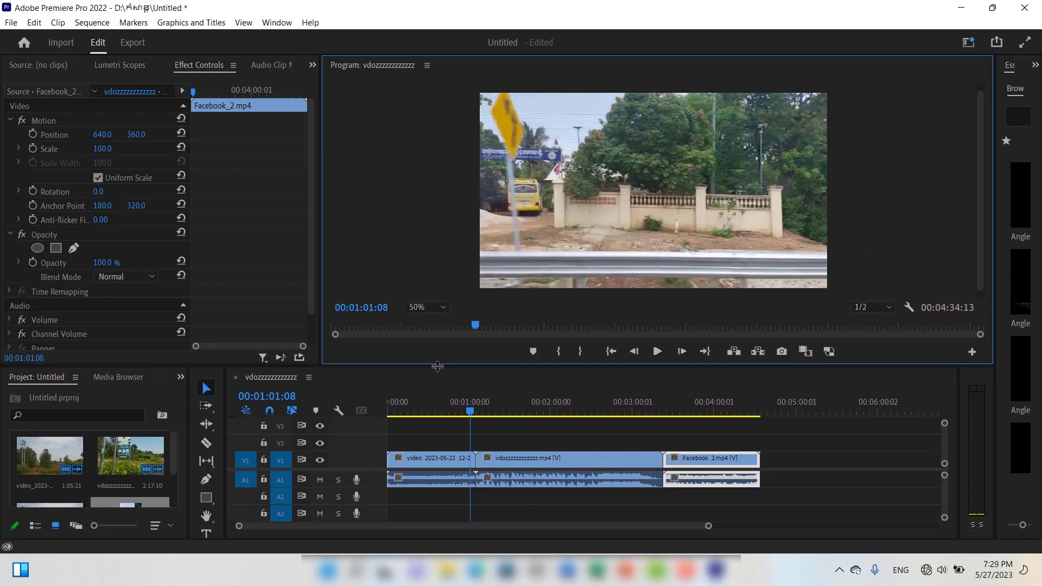
drag(470, 410, 487, 426)
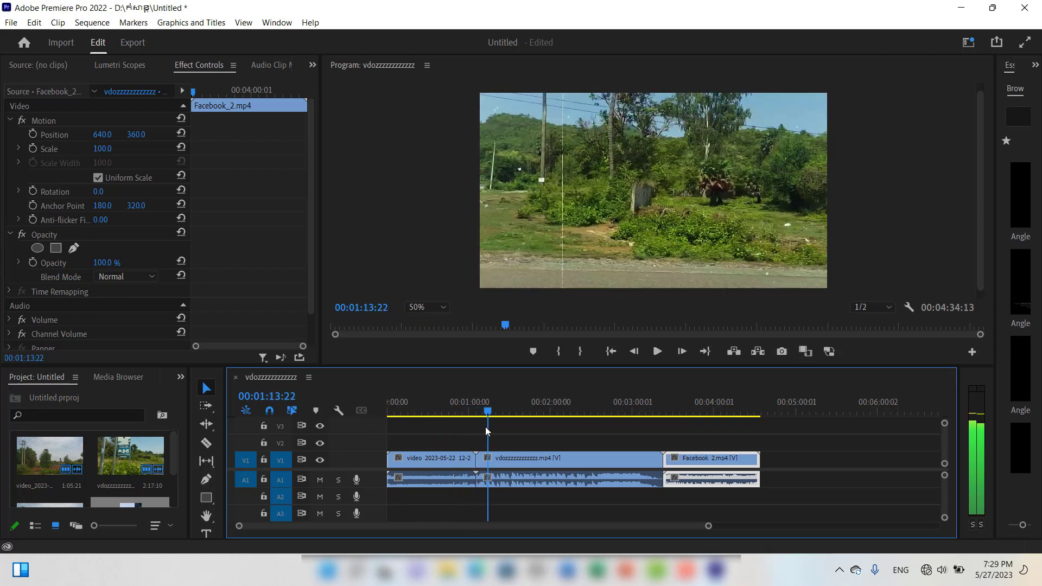
Step: Unlink the audio from the video of all three clips in the sequence
click(820, 486)
drag(819, 482, 455, 487)
right_click(455, 487)
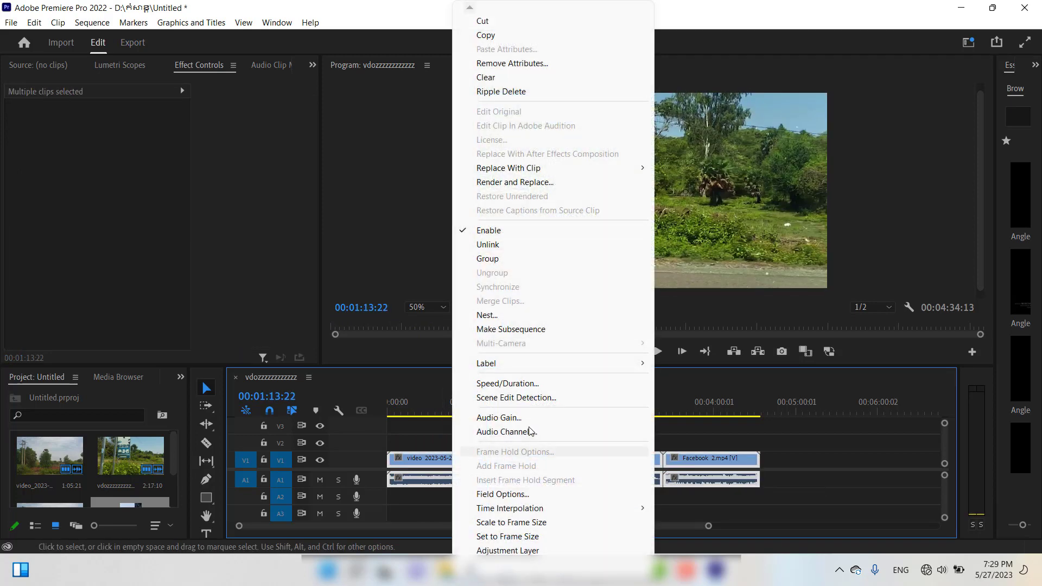
click(491, 246)
Step: Delete the audio of all three clips from track A1
click(763, 502)
drag(781, 477, 559, 489)
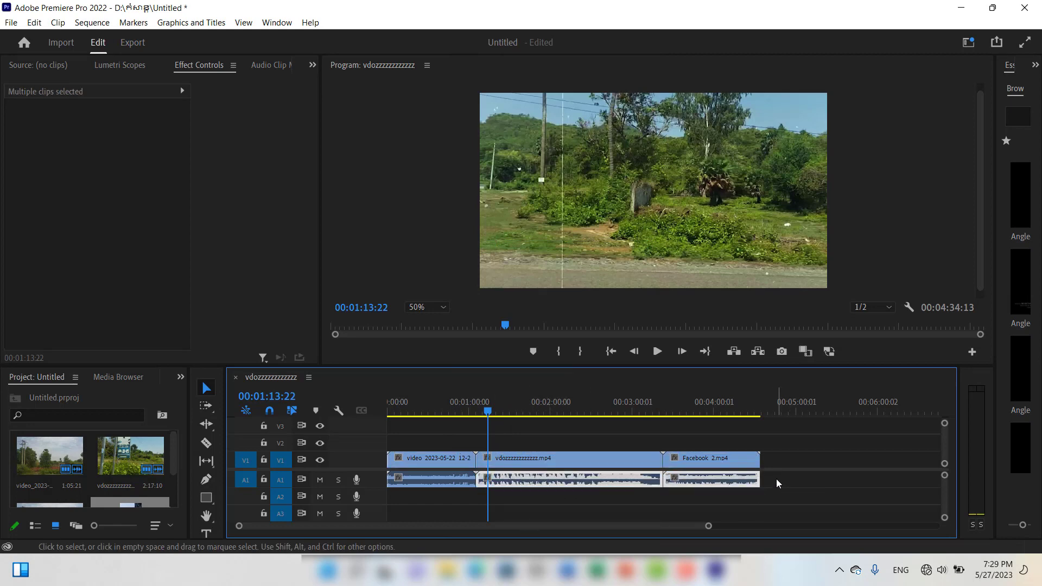
click(779, 483)
click(744, 465)
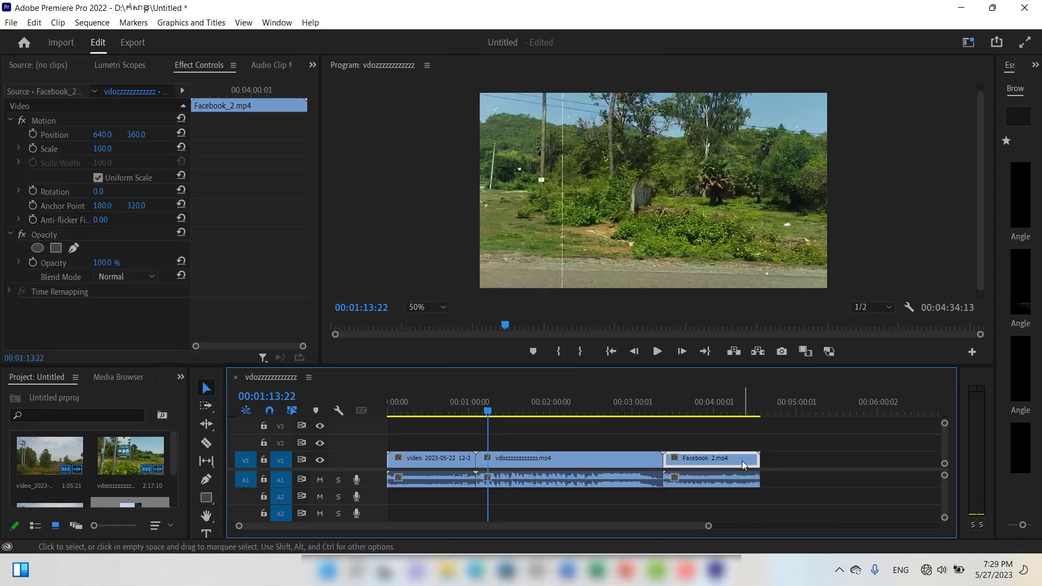
drag(794, 483, 432, 485)
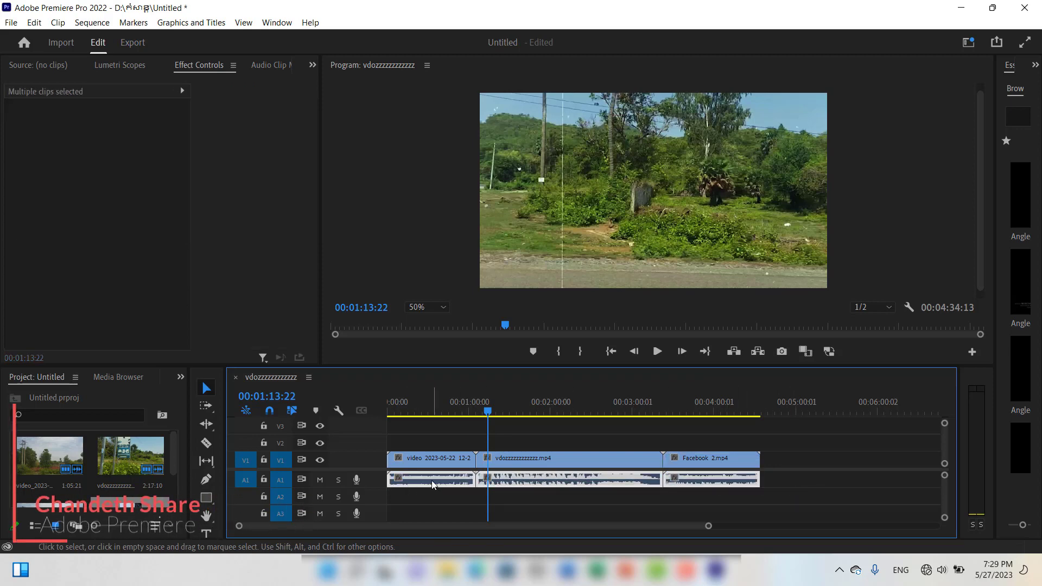
key(Delete)
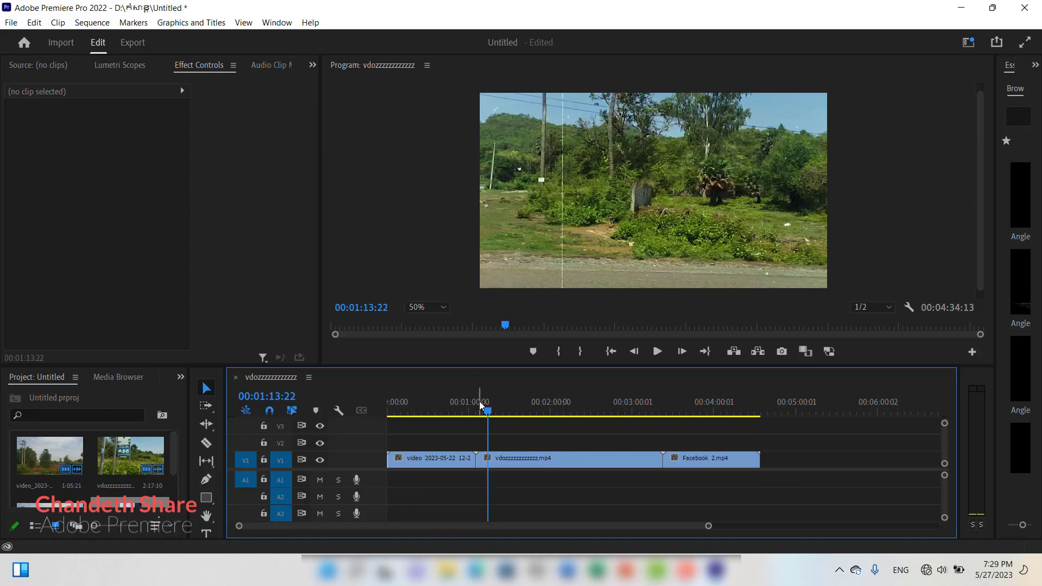
Step: Split the first video clip at 00:00:49:19, ahead of its cut with the second clip
drag(490, 412, 477, 413)
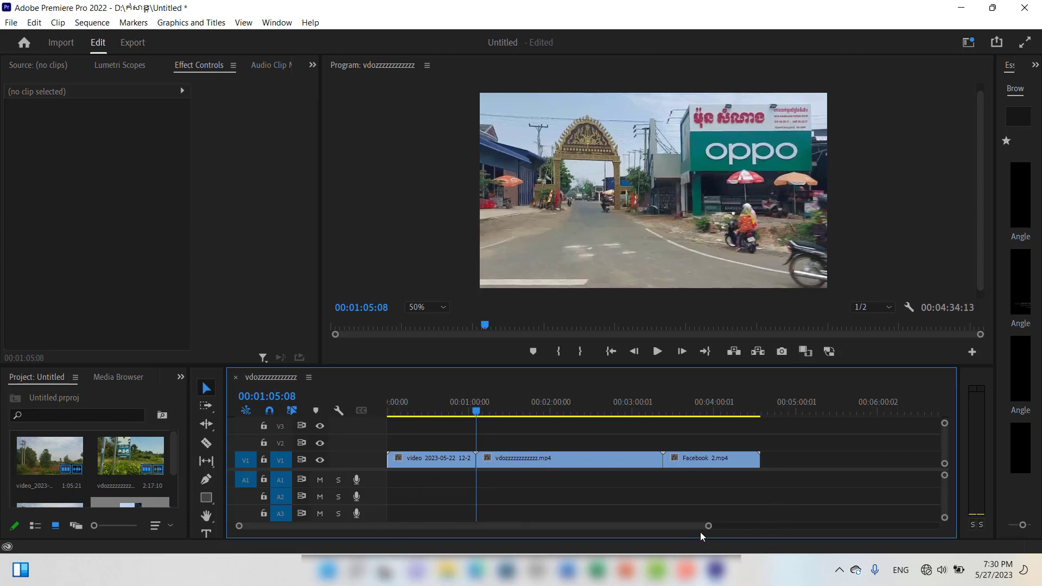
drag(709, 529, 649, 535)
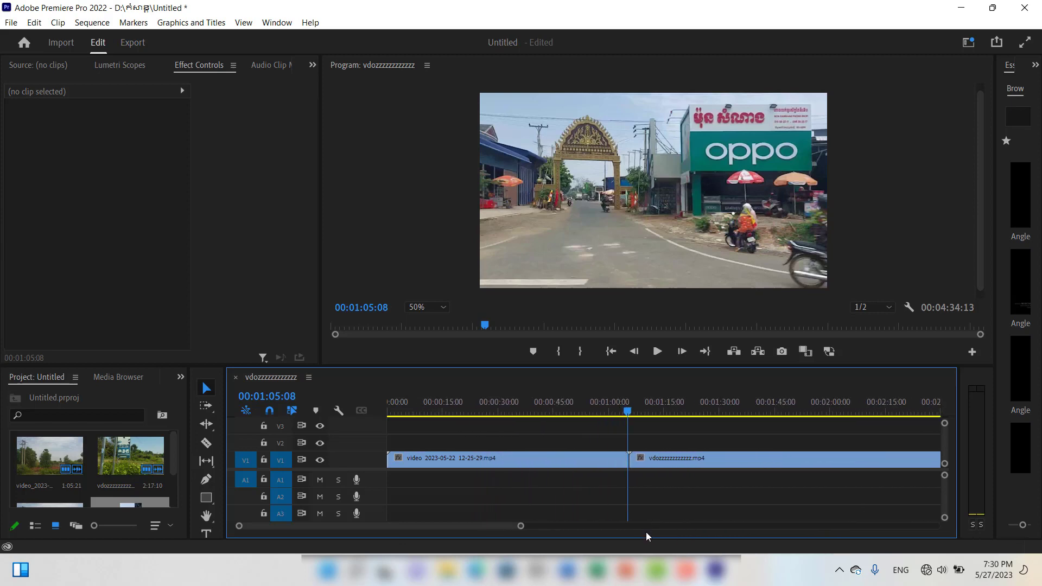
drag(629, 412, 571, 418)
click(589, 458)
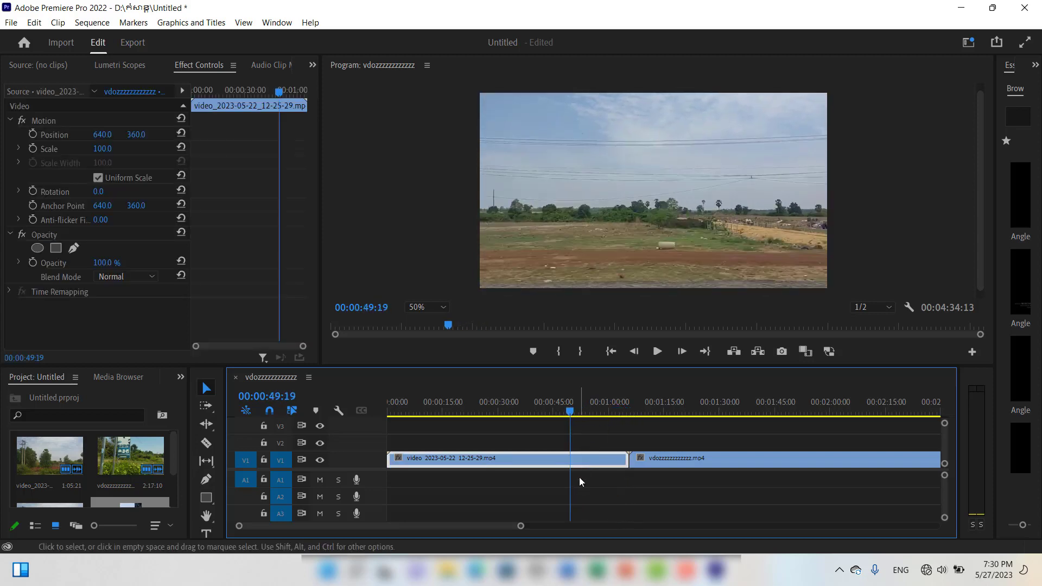
key(ctrl+k)
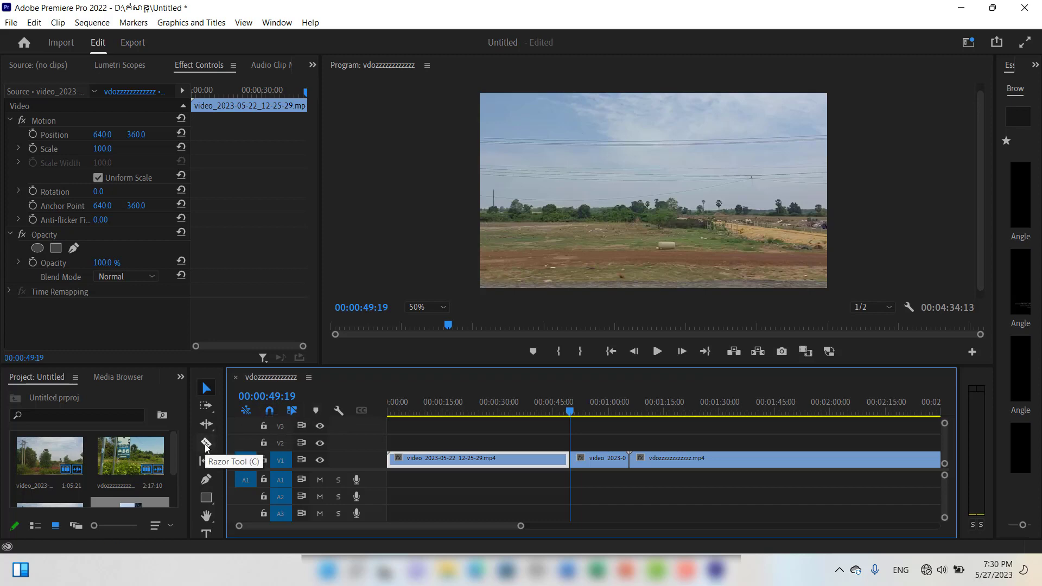
Step: Split the second video clip at 00:01:20:11 with the Razor tool
click(689, 415)
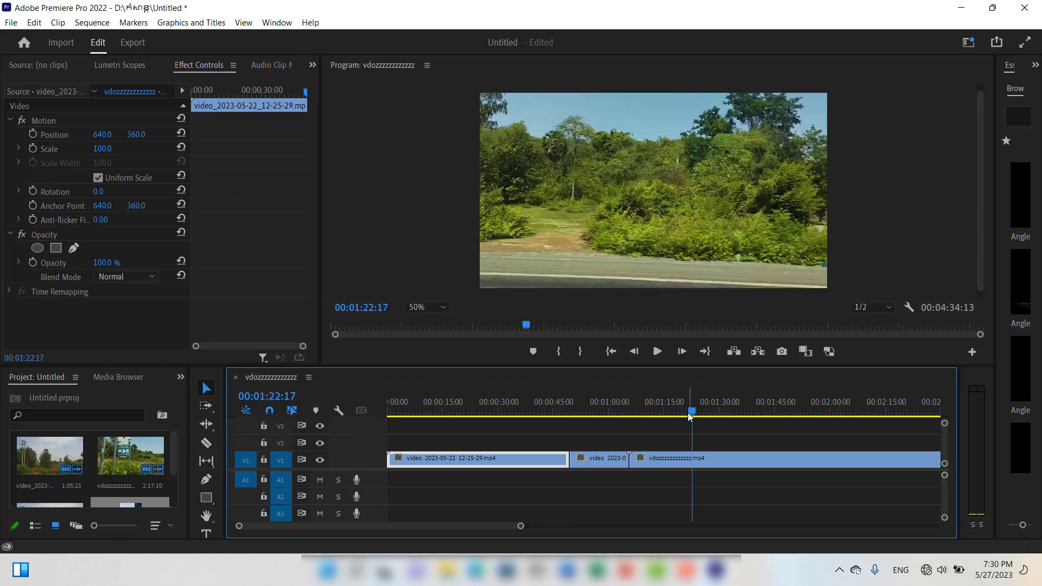
click(685, 415)
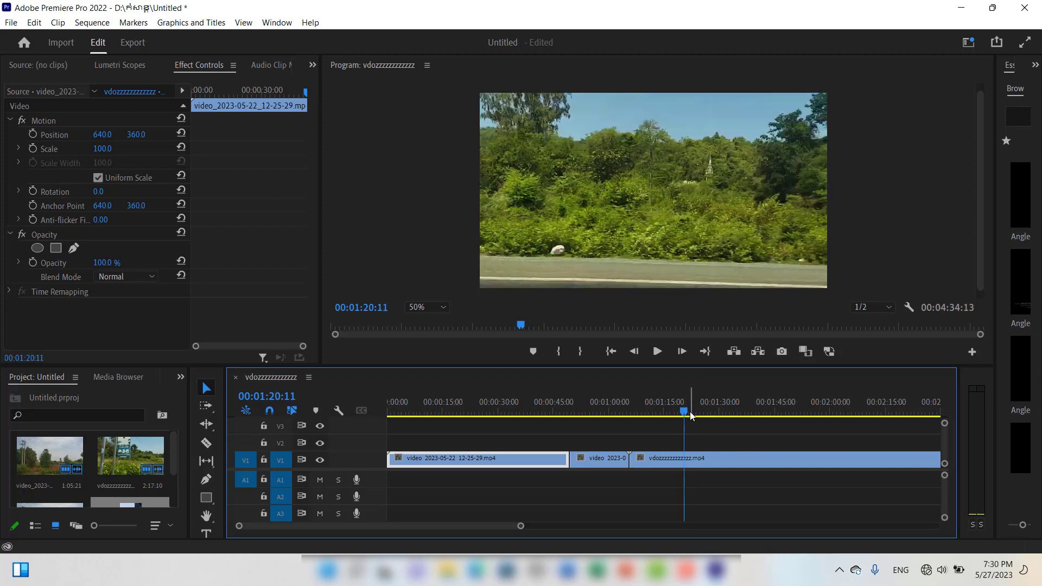
key(c)
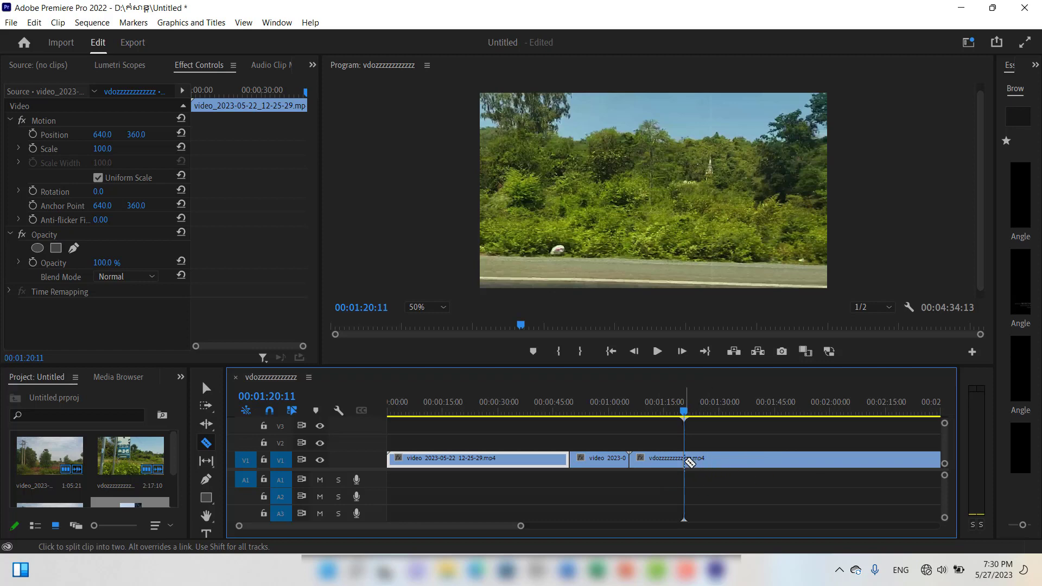
click(689, 462)
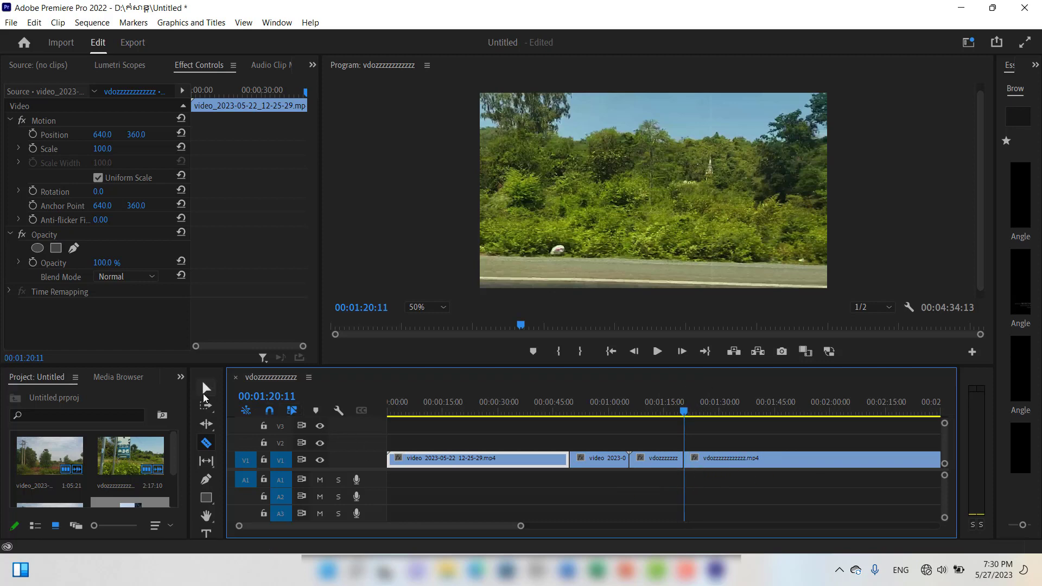
Step: Nest the two short pieces around the cut under the default name, select the nested clip and set the playhead to 00:01:08:18
click(206, 387)
click(610, 473)
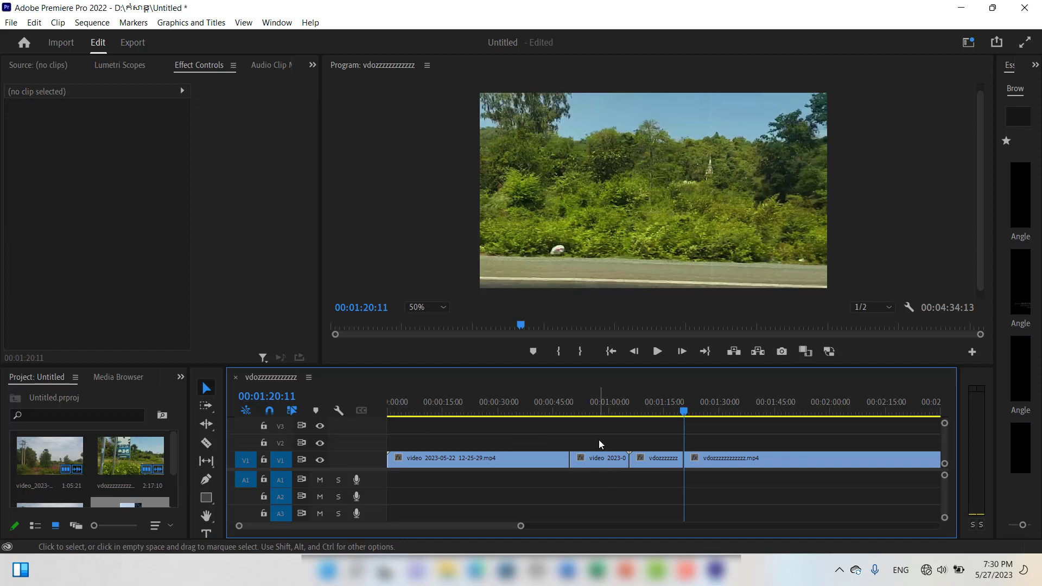
drag(599, 440, 652, 472)
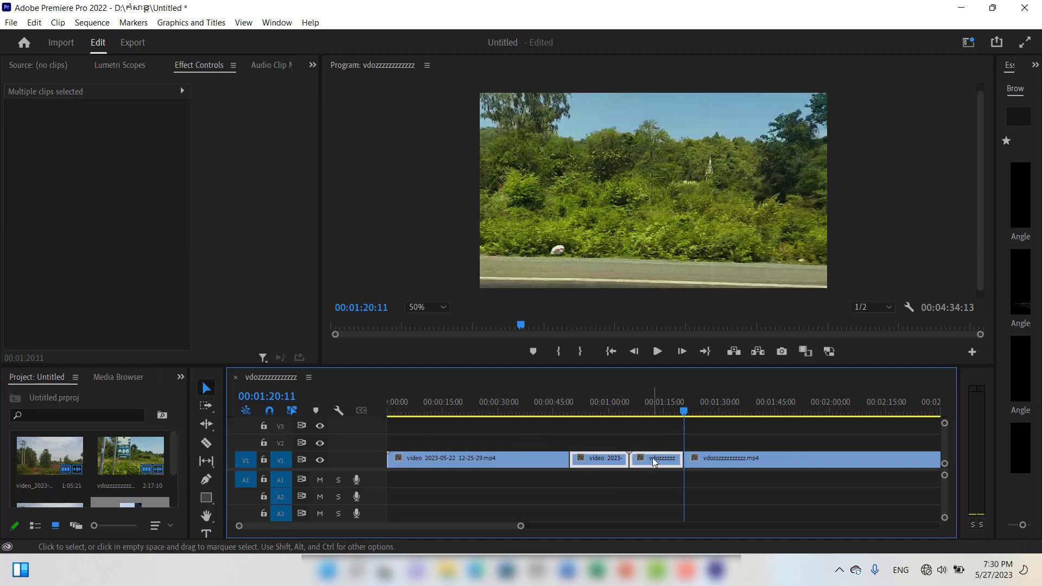
right_click(654, 462)
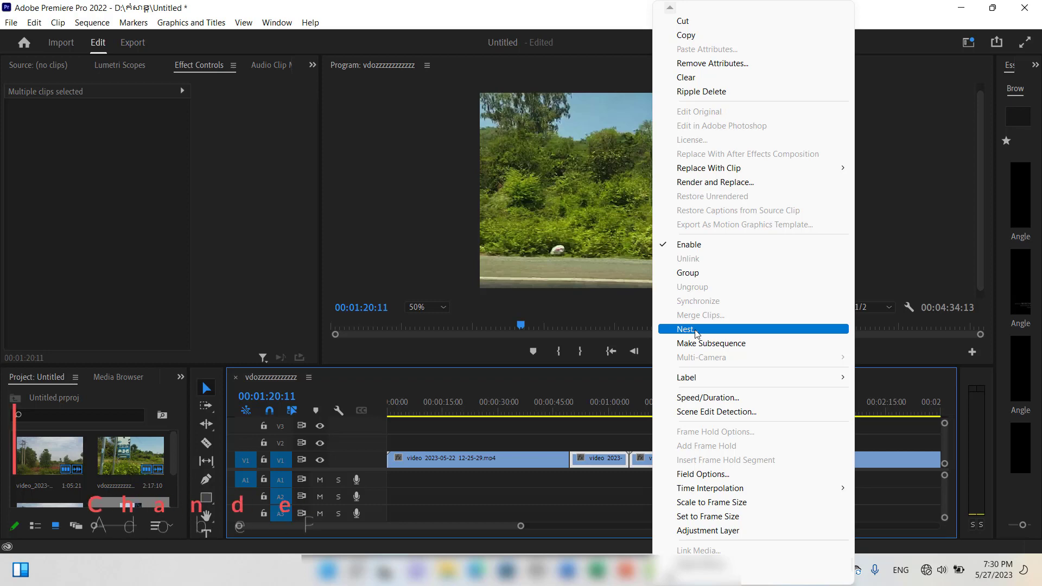
click(686, 330)
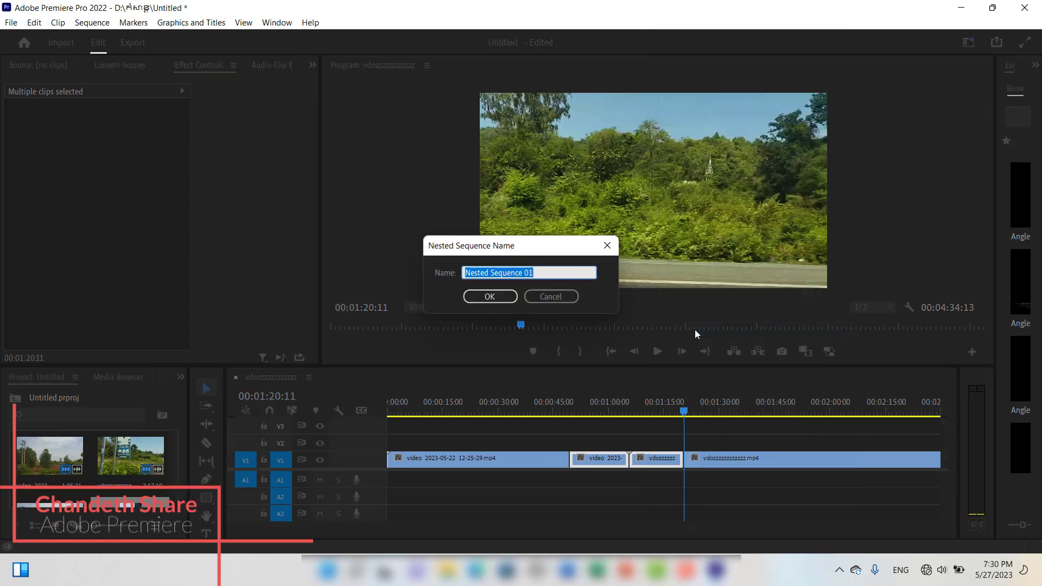
click(478, 292)
click(638, 460)
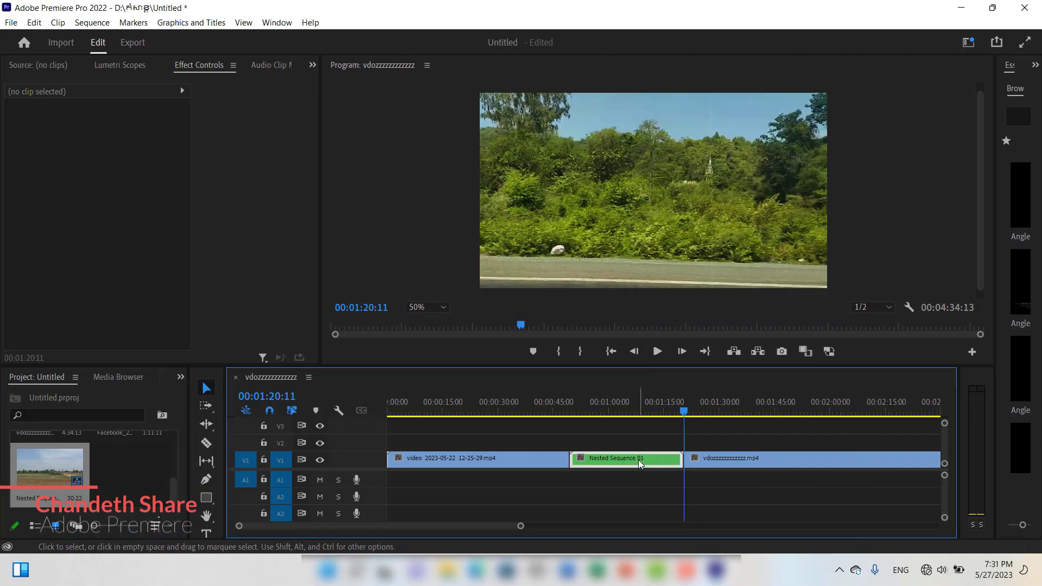
mouse_move(627, 414)
mouse_down()
mouse_move(475, 414)
mouse_move(735, 423)
mouse_move(615, 416)
mouse_move(640, 415)
mouse_up()
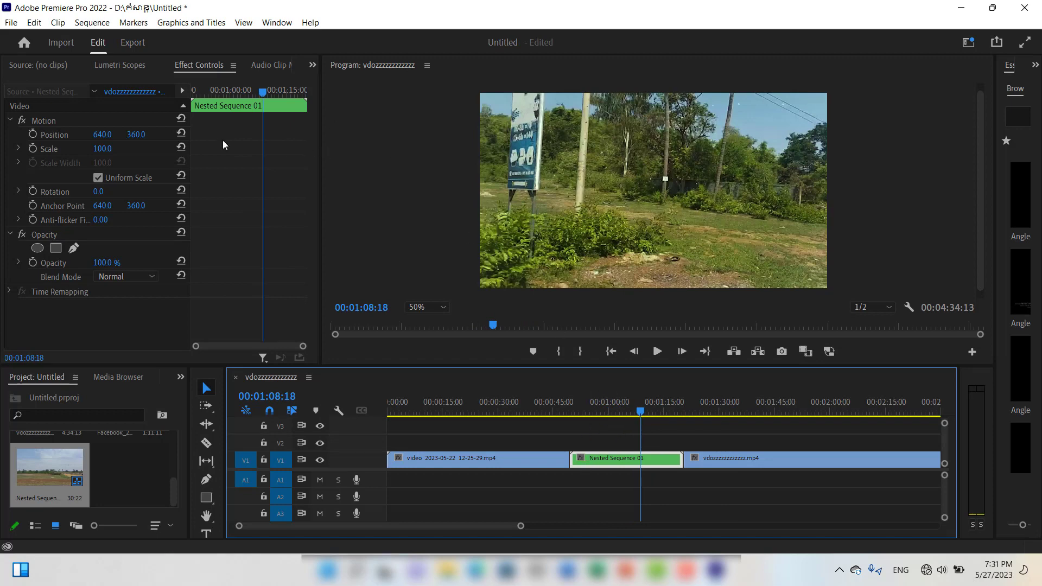
Step: Show the Effects panel, widen the Essential Graphics panel group, and dock the Info and Effects panels in it
click(277, 22)
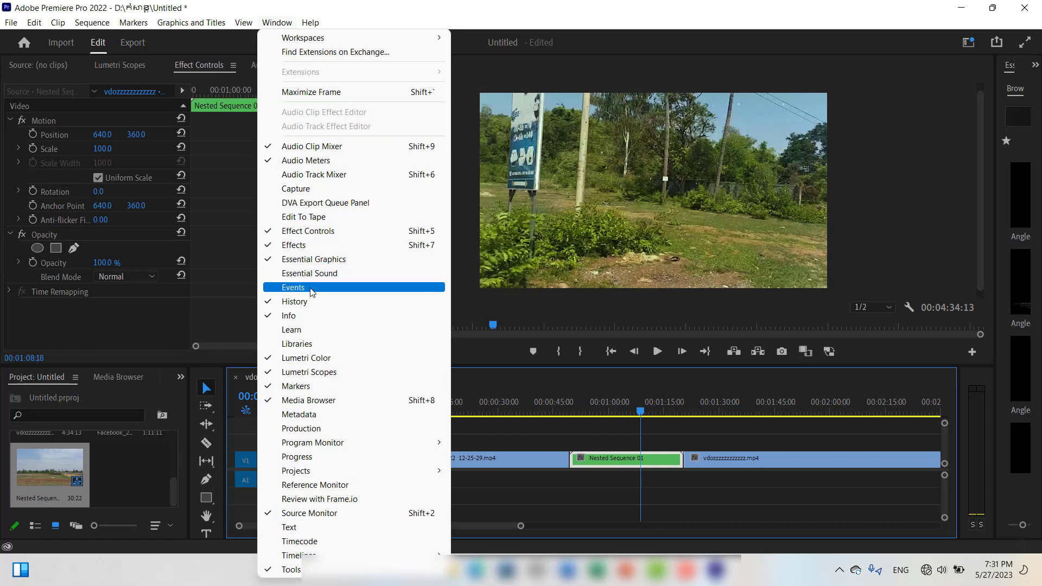
click(294, 245)
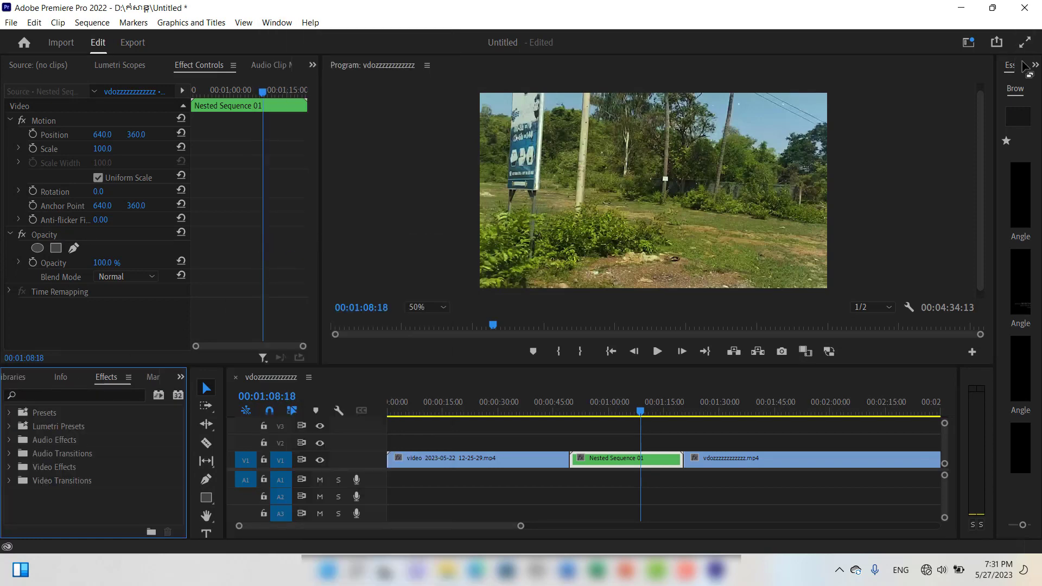
drag(998, 100, 779, 100)
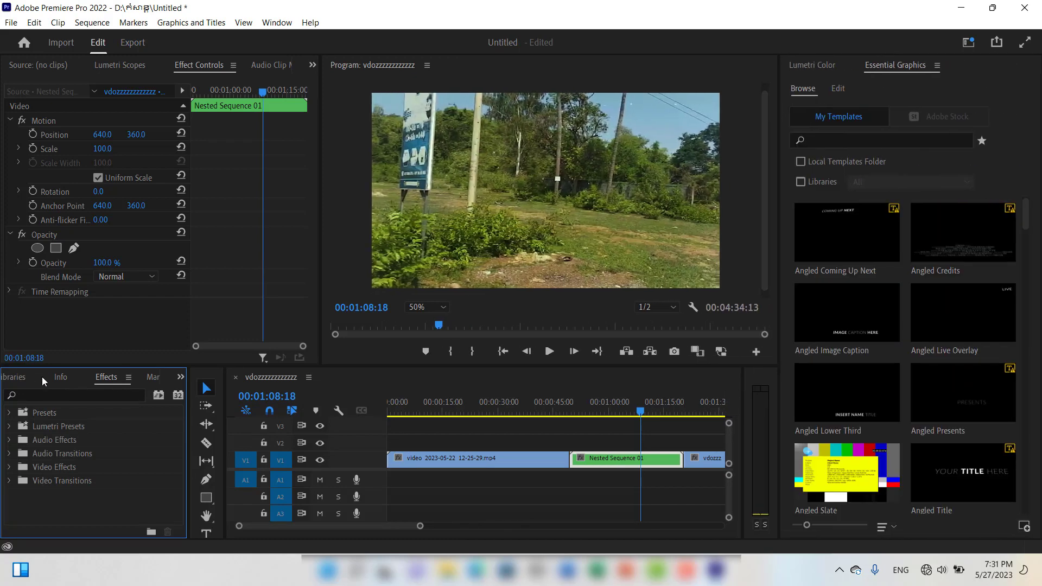
drag(86, 373, 972, 174)
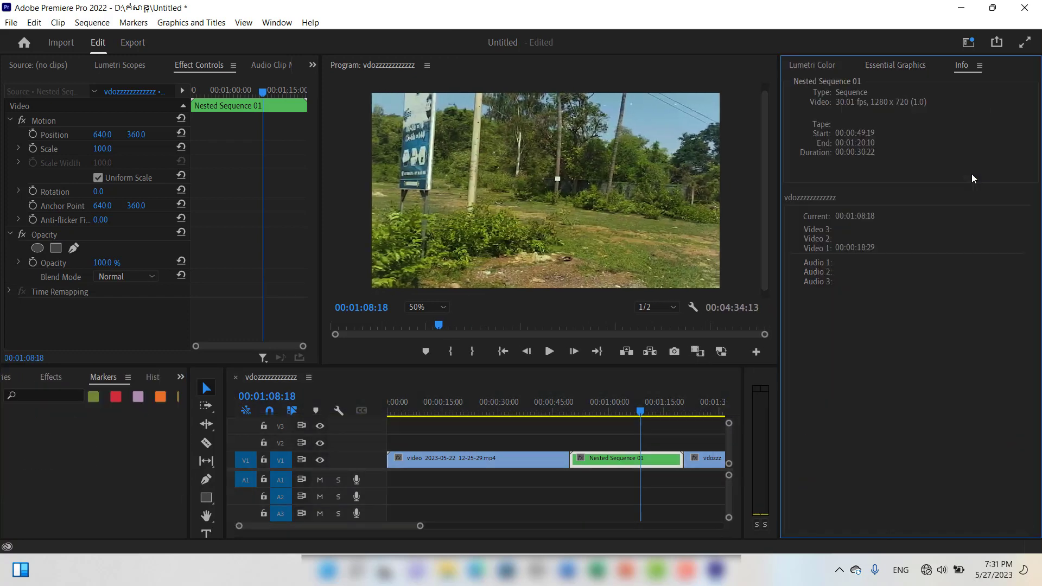
click(907, 64)
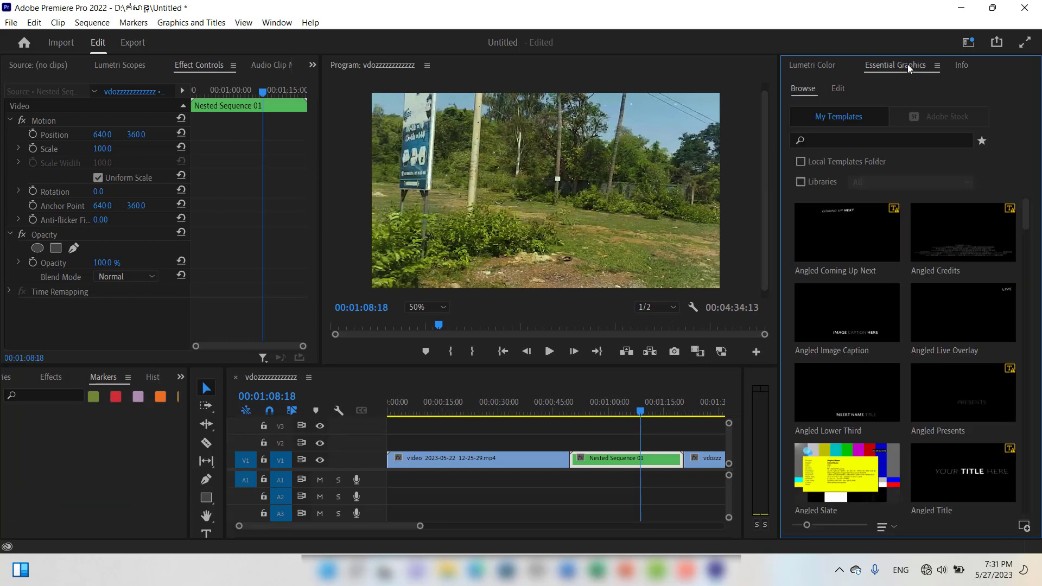
click(52, 377)
drag(50, 378, 940, 124)
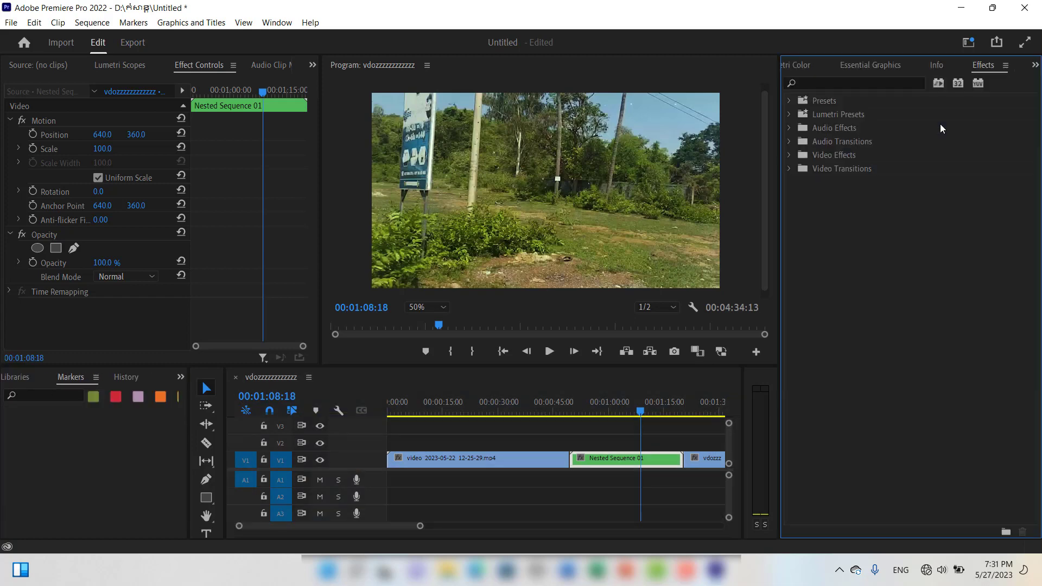
Step: Expand the Video Effects folder and its Adjust subfolder in the effects list
click(825, 80)
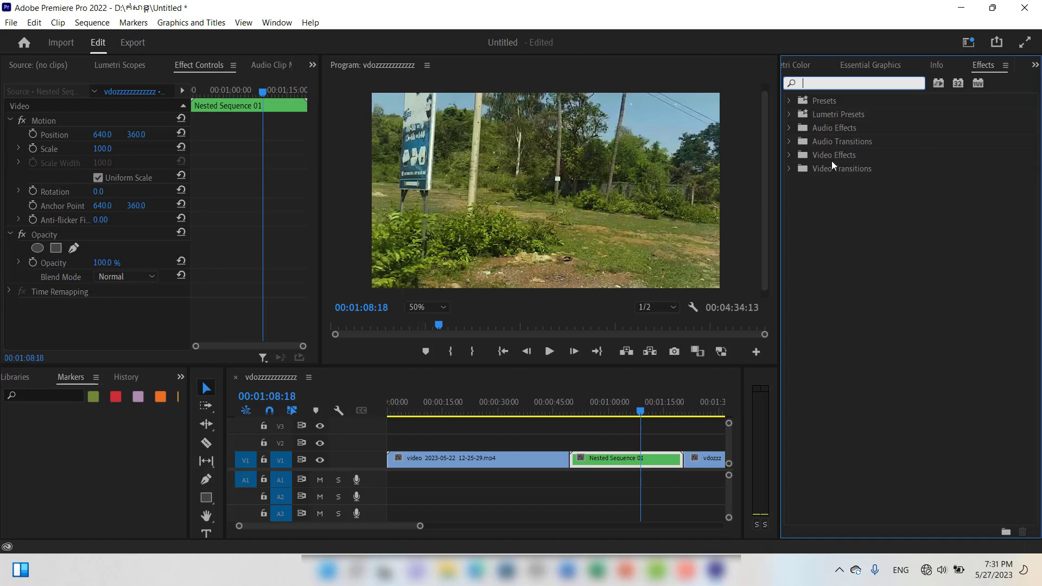
click(792, 154)
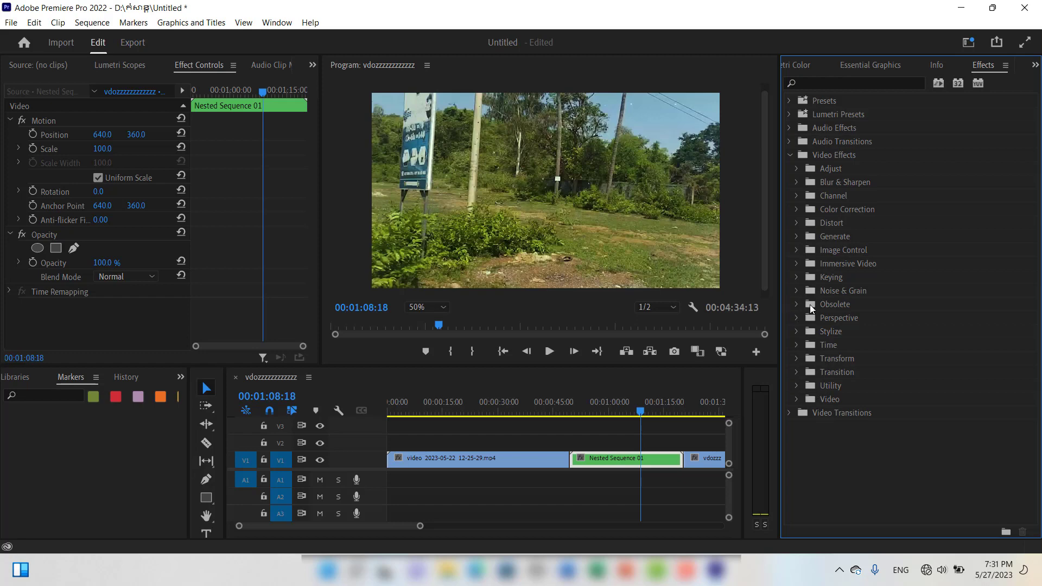
click(797, 169)
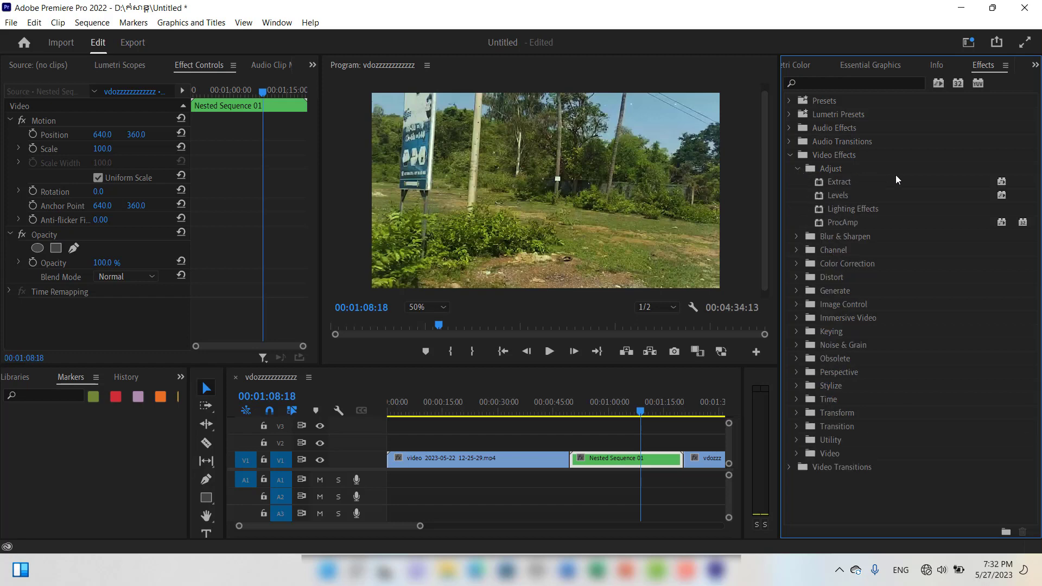
Step: Try the Extract effect on the nested clip, preview it in playback, and undo it
drag(857, 181, 609, 453)
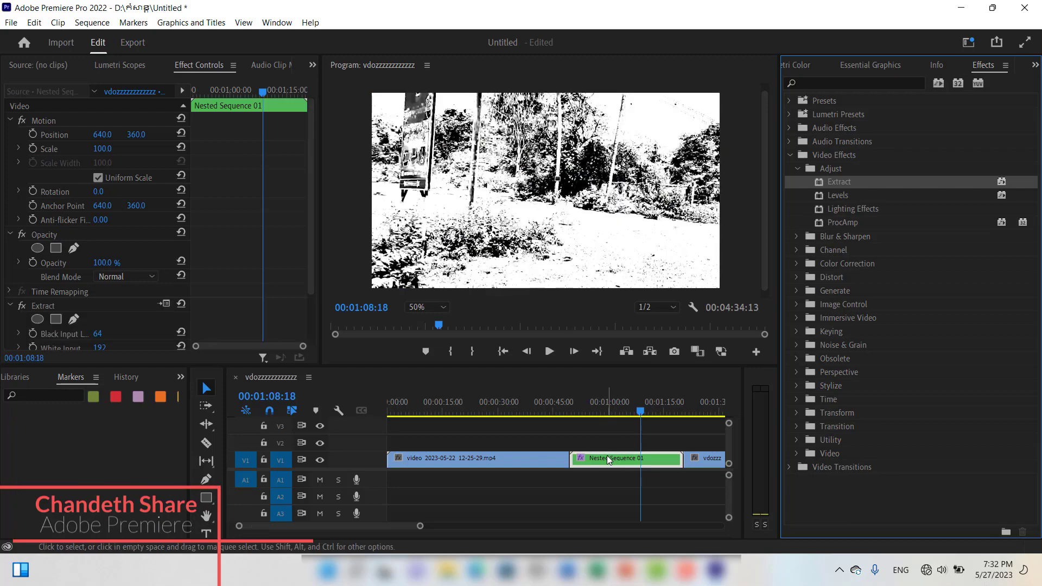
click(543, 412)
key(space)
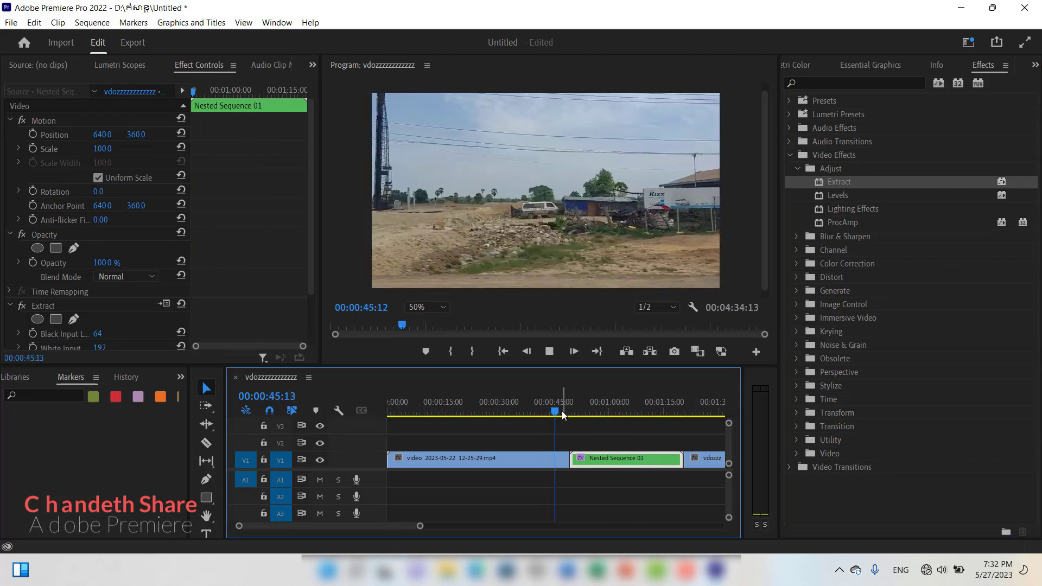
drag(558, 412, 620, 409)
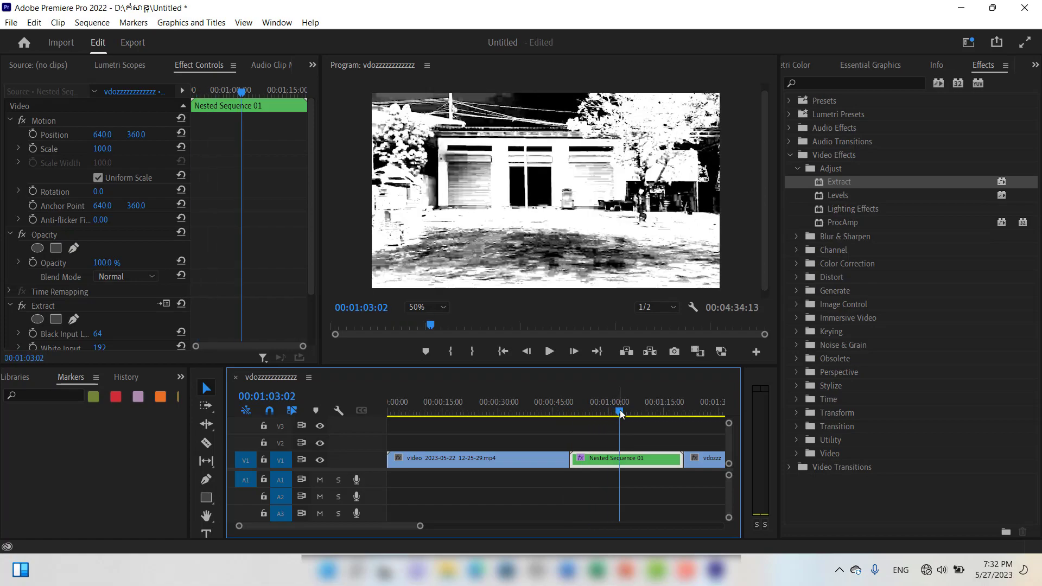
key(space)
key(space)
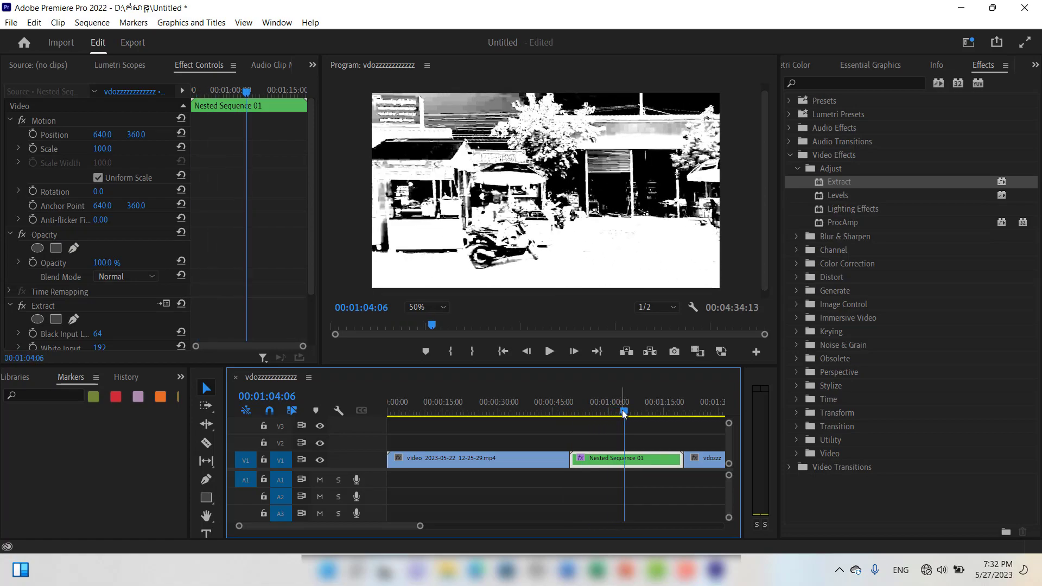
key(ctrl+z)
Step: Try the Levels effect on the nested clip and scrub through the sequence to check it
drag(863, 196, 621, 458)
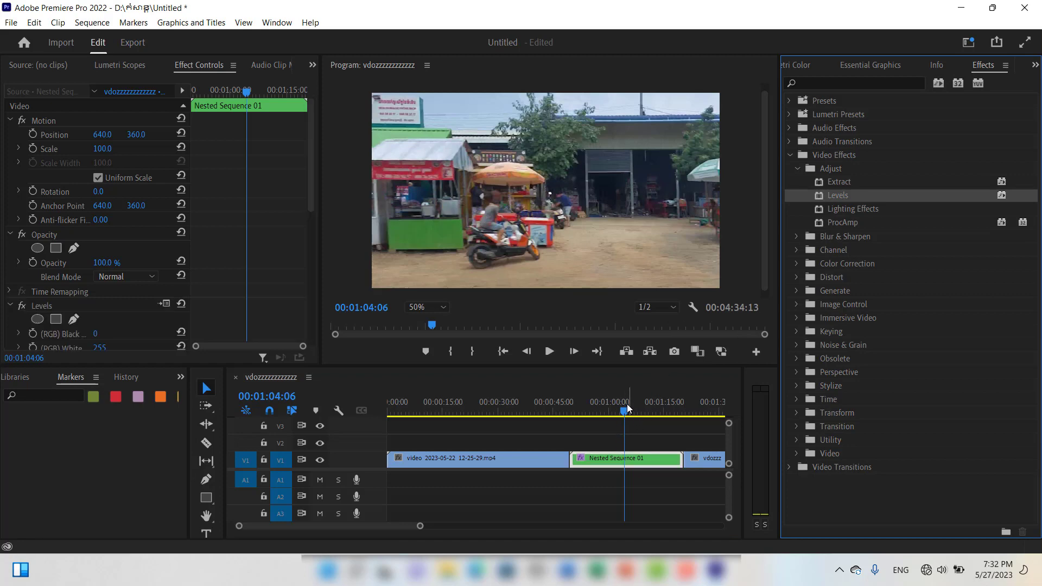
mouse_move(624, 410)
mouse_down()
mouse_move(596, 421)
mouse_move(608, 417)
mouse_up()
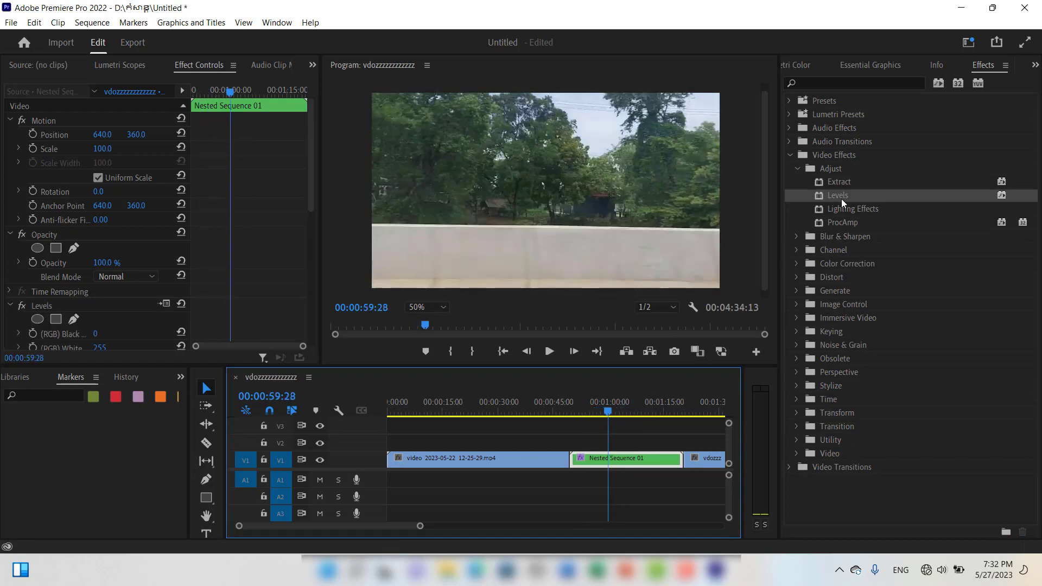
drag(841, 198, 597, 461)
drag(613, 412, 557, 415)
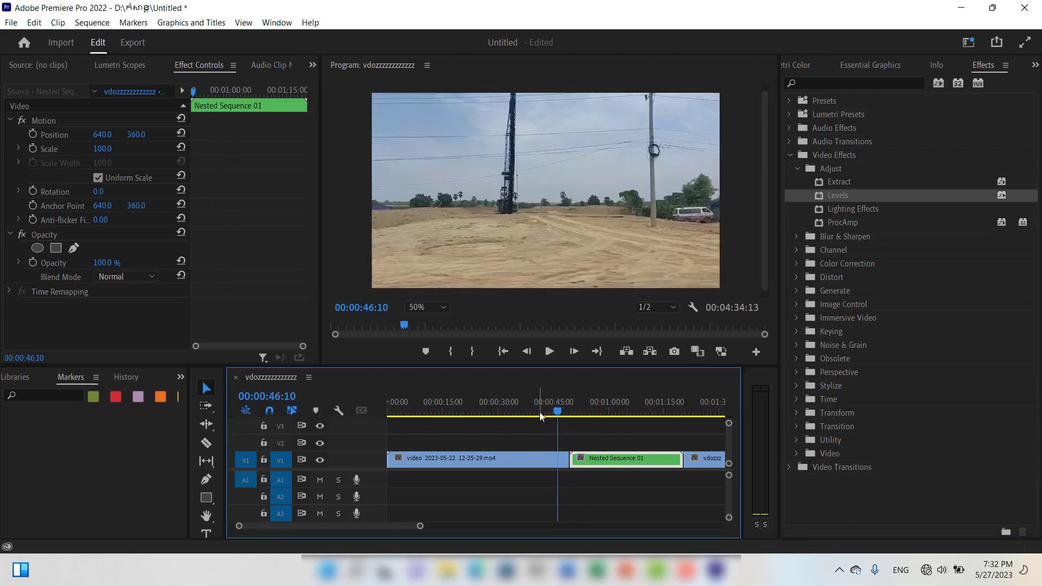
Step: Apply Lighting Effects to the nested clip, preview it in playback, and set the playhead to 00:00:54:29
drag(863, 210, 608, 458)
key(space)
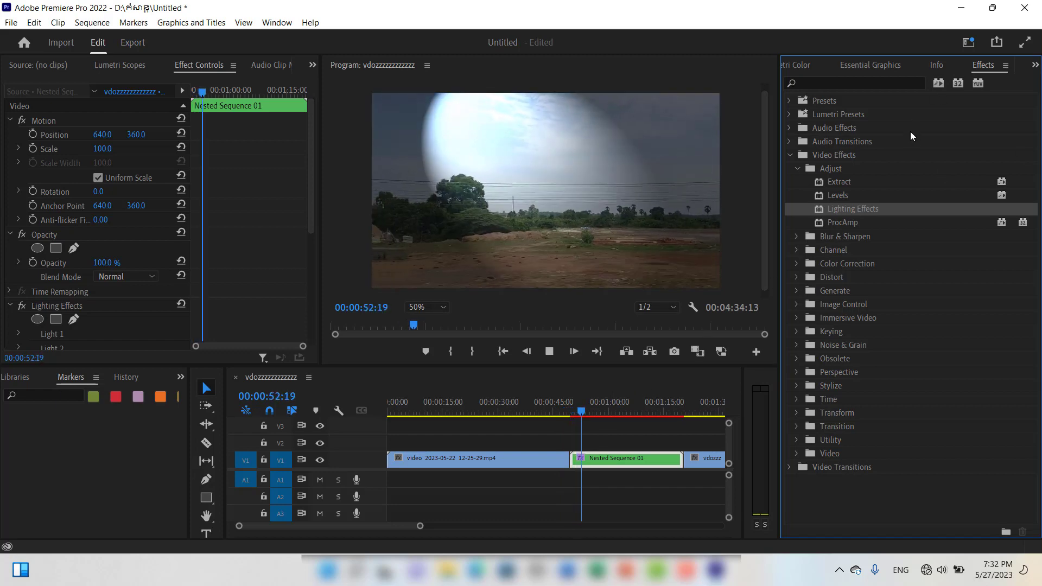
key(space)
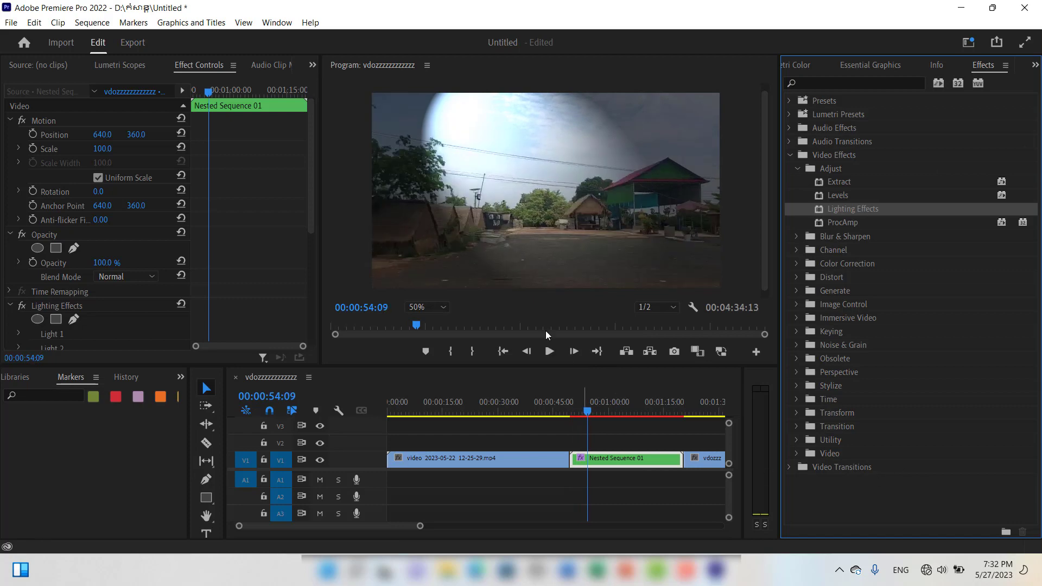
mouse_move(592, 413)
mouse_down()
mouse_move(614, 422)
mouse_move(594, 426)
mouse_up()
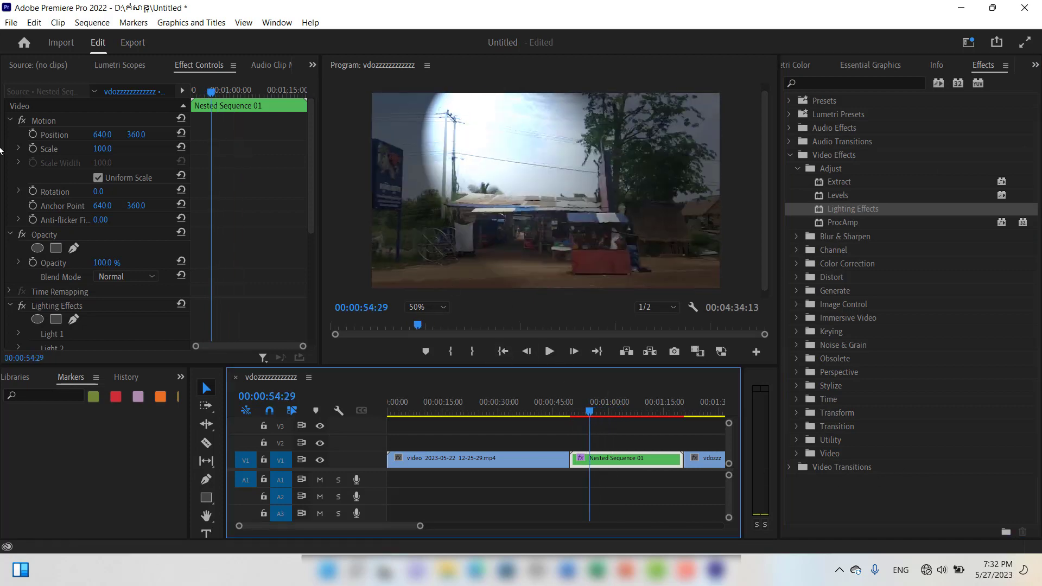
Step: At 00:00:58:25, set the lighting effect's Ambience Intensity to 13, Surface Gloss to -100 and Exposure to 50
scroll(151, 194, down, 3)
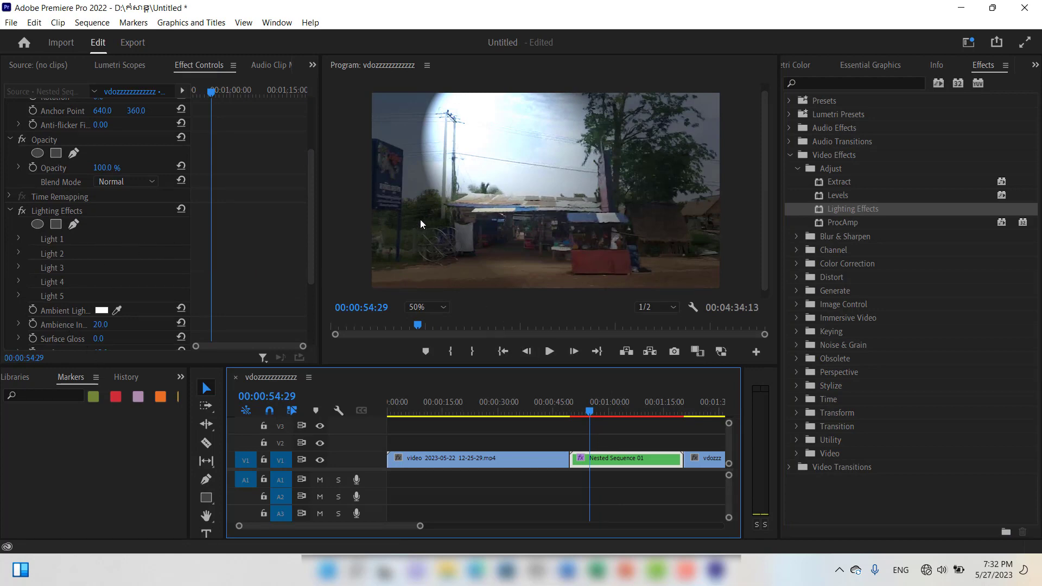
scroll(117, 334, down, 1)
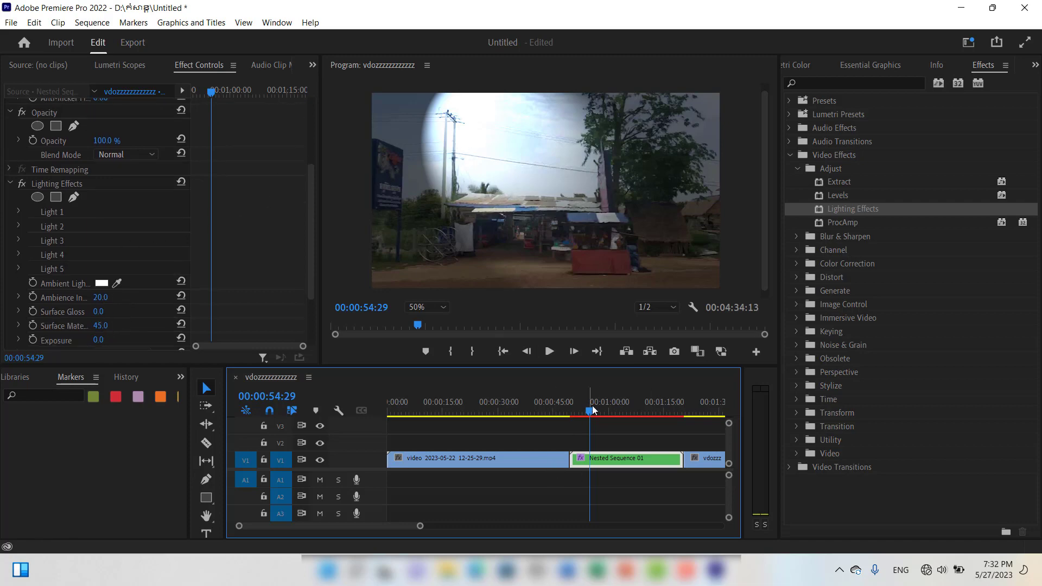
mouse_move(590, 412)
mouse_down()
mouse_move(630, 413)
mouse_move(603, 413)
mouse_up()
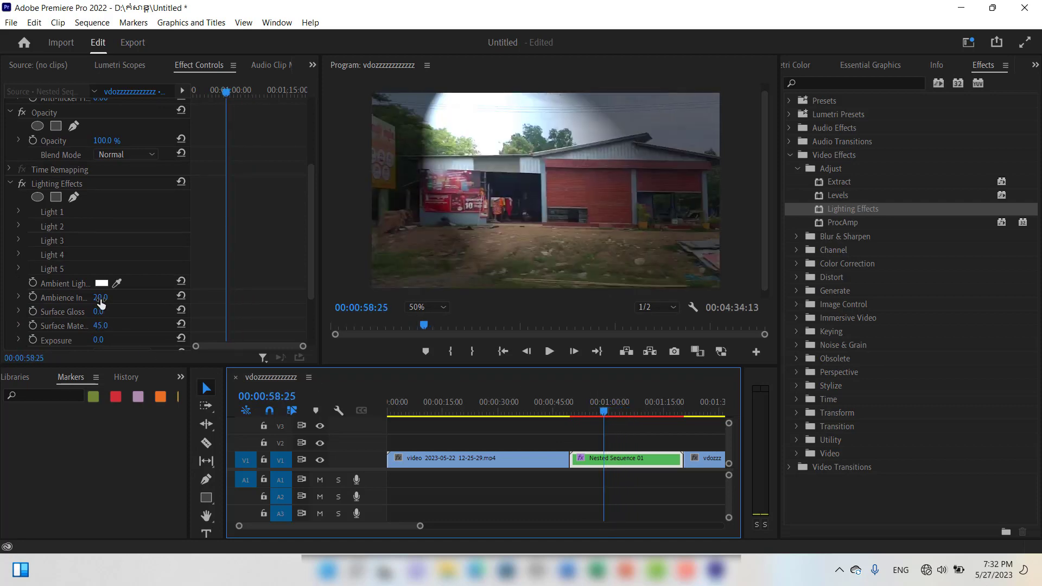
mouse_move(101, 304)
mouse_down()
mouse_move(130, 304)
mouse_move(80, 304)
mouse_move(130, 312)
mouse_move(70, 312)
mouse_move(119, 302)
mouse_up()
scroll(160, 341, down, 3)
scroll(119, 333, down, 2)
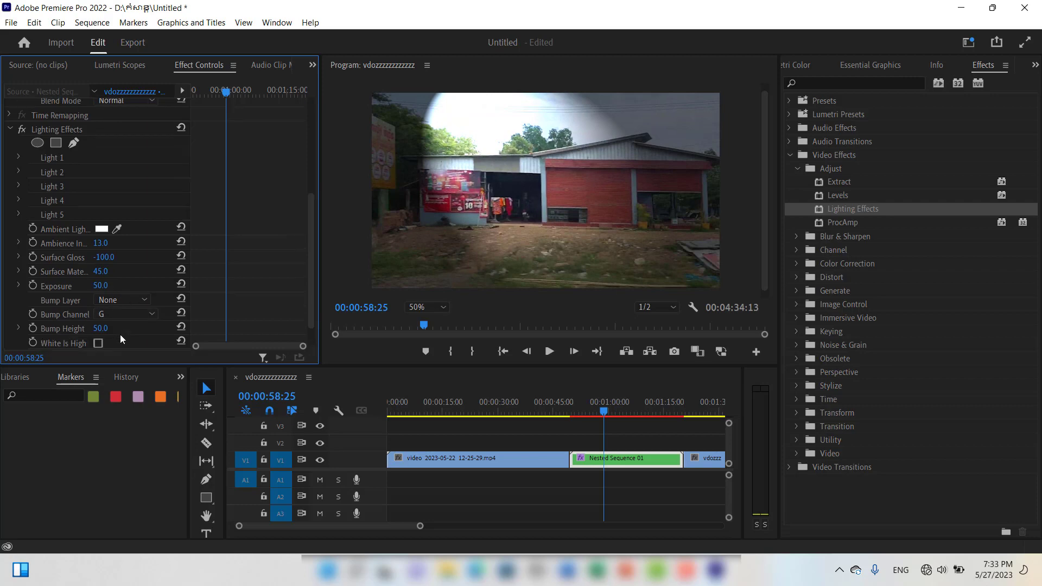
Step: Try Video 3 as the lighting effect's Bump Layer, and set it back to None
scroll(120, 334, down, 1)
click(144, 286)
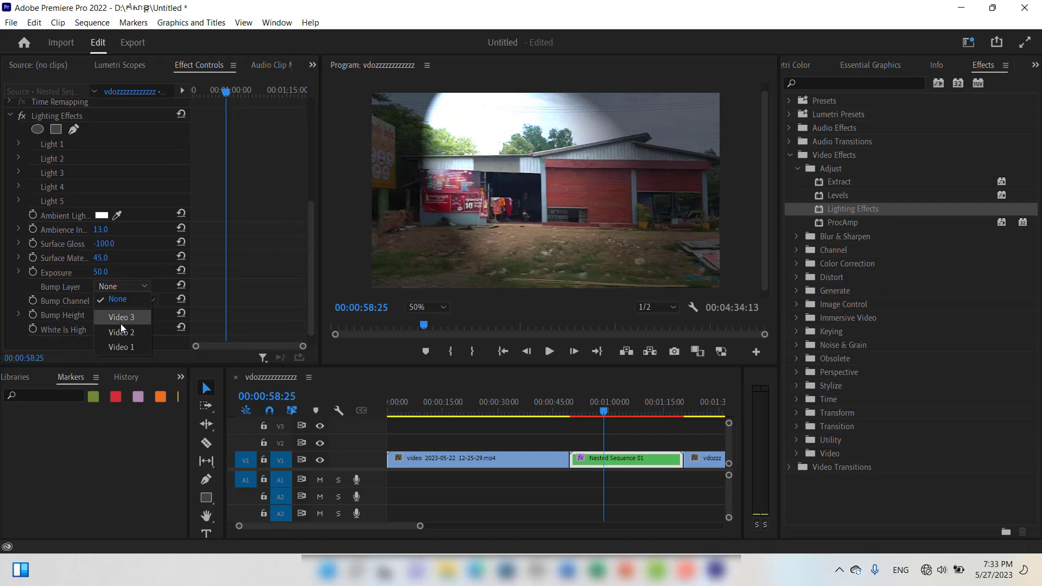
click(121, 322)
click(144, 286)
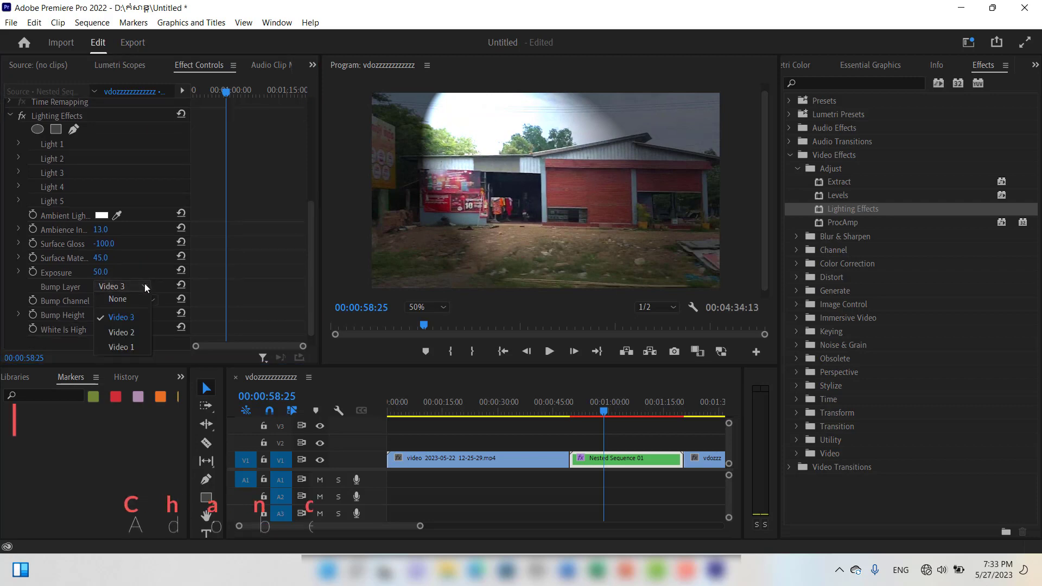
click(134, 302)
Step: Set the lighting effect's Bump Height to 86 and toggle White Is High
drag(101, 314, 116, 341)
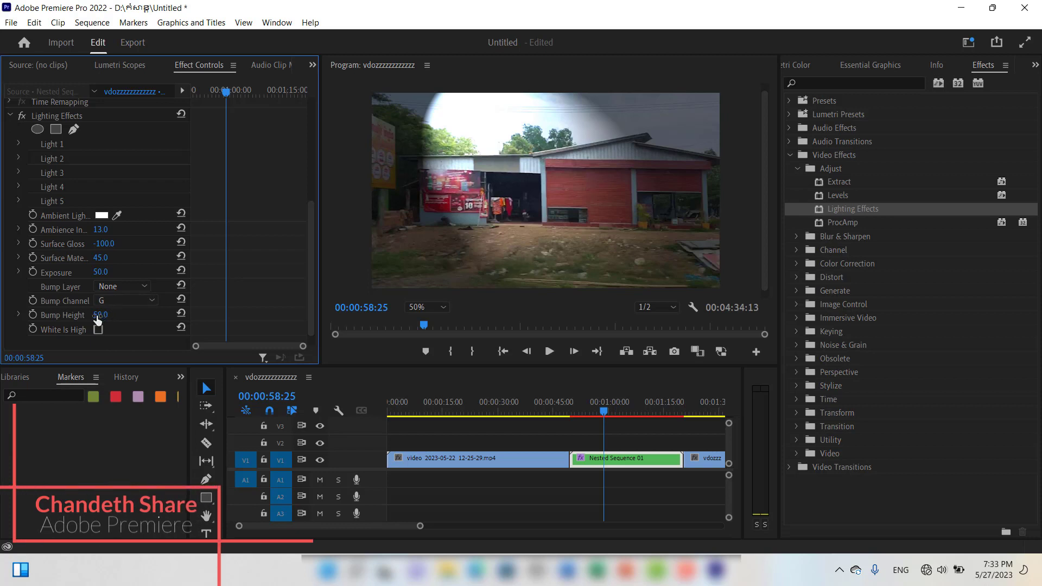
scroll(116, 337, down, 1)
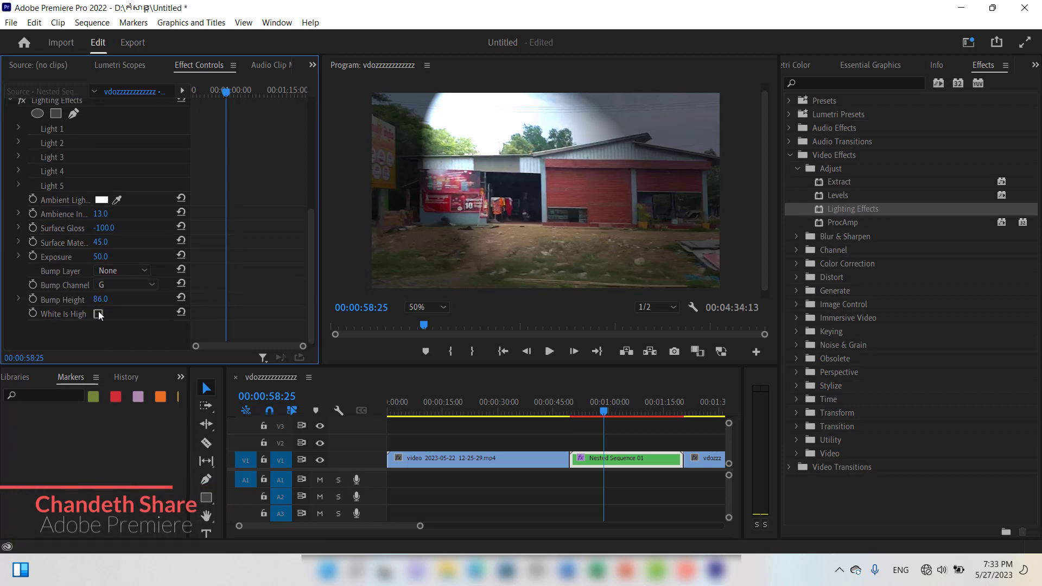
click(98, 314)
Step: Change the Ambient Light Color to dark red, set Ambience Intensity to -100, and scrub the nested clip to 00:00:54:29
scroll(103, 310, up, 4)
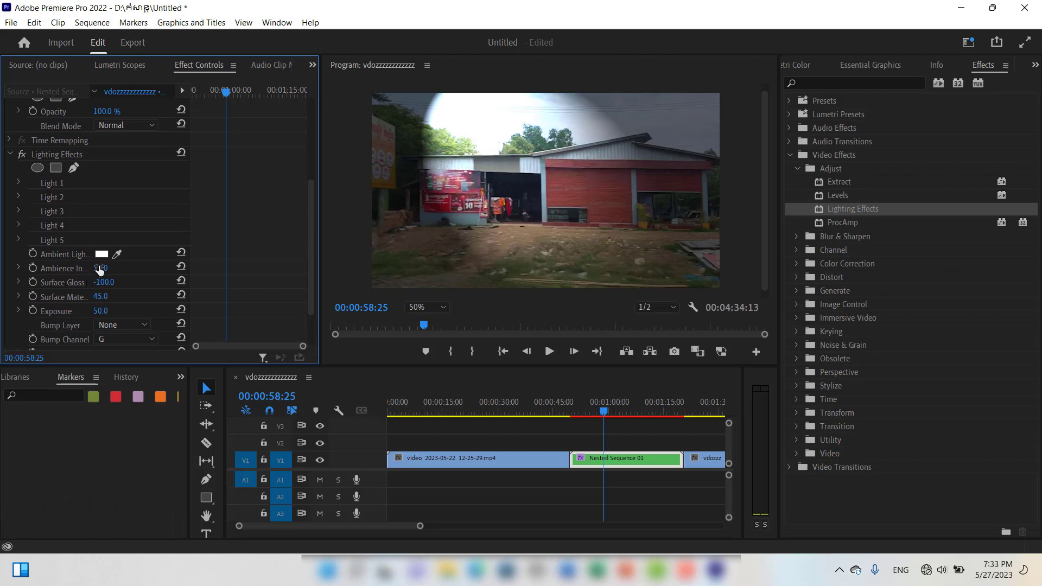
click(102, 254)
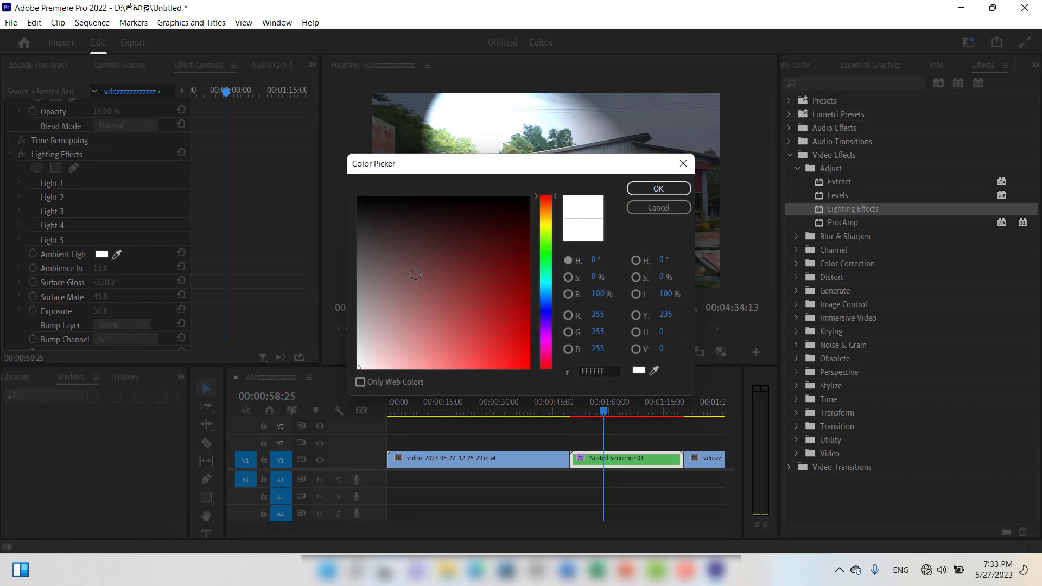
click(526, 247)
click(658, 188)
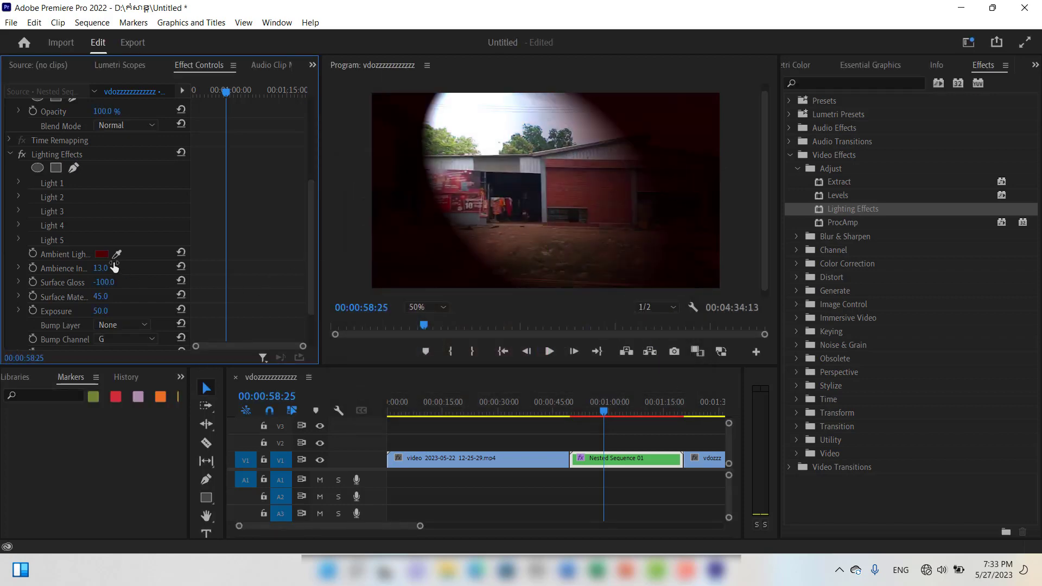
mouse_move(604, 416)
mouse_down()
mouse_move(545, 412)
mouse_move(621, 416)
mouse_up()
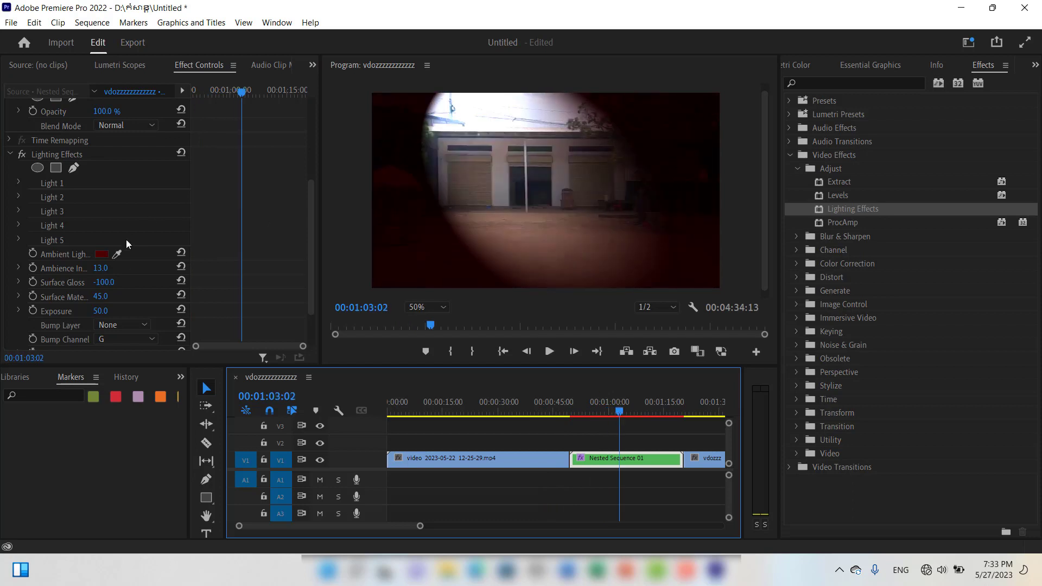
drag(112, 268, 103, 269)
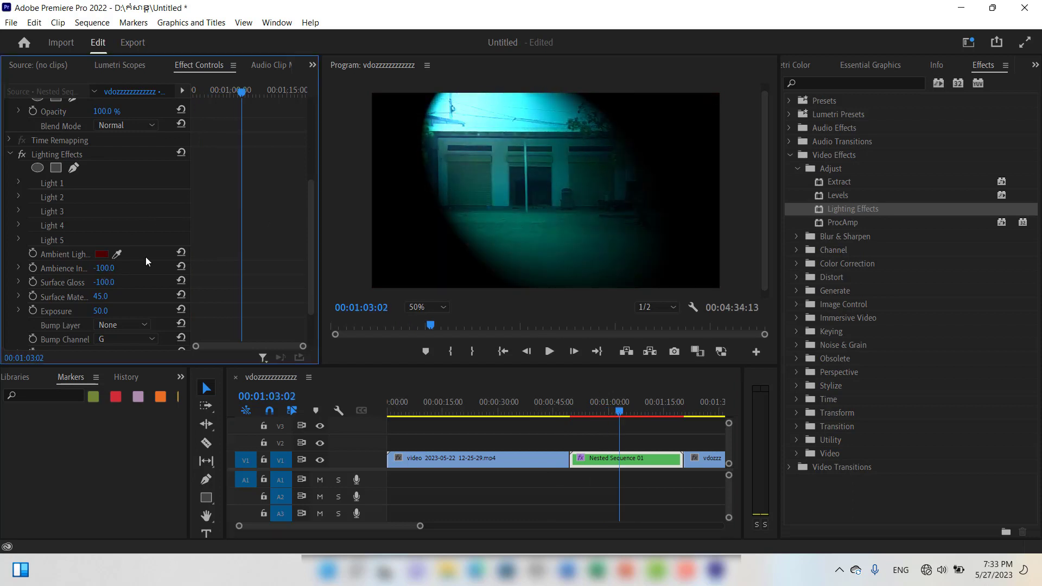
drag(627, 405, 591, 419)
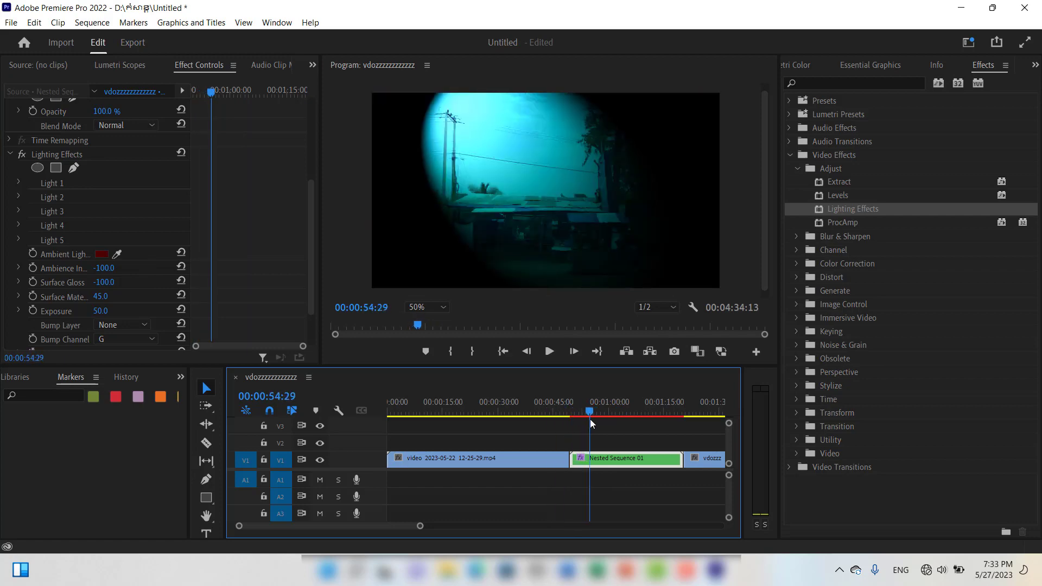
Step: Expand Light 1 of the lighting effect and set its Center to 359, 385
click(19, 182)
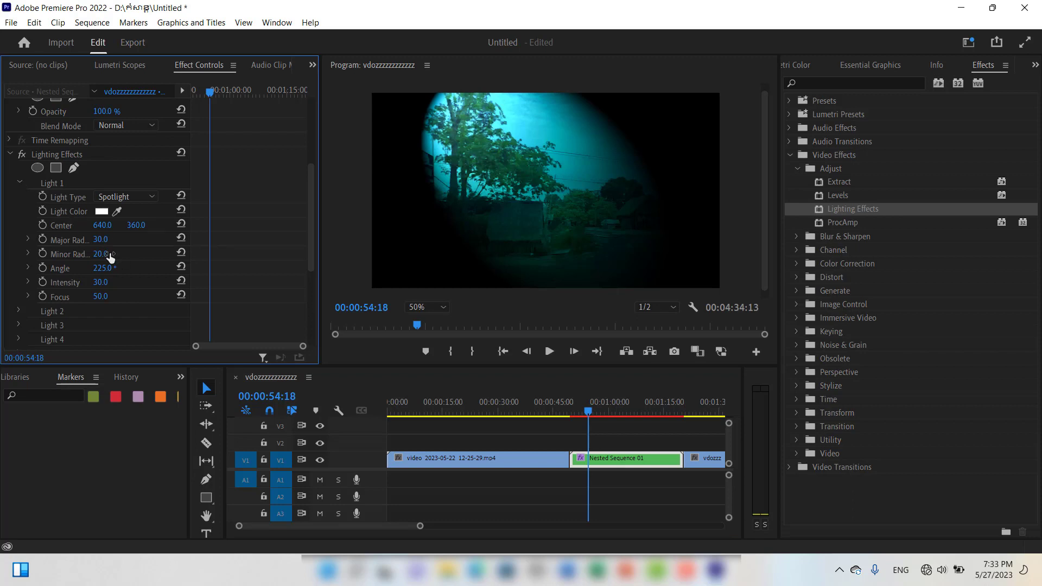
drag(100, 228, 46, 228)
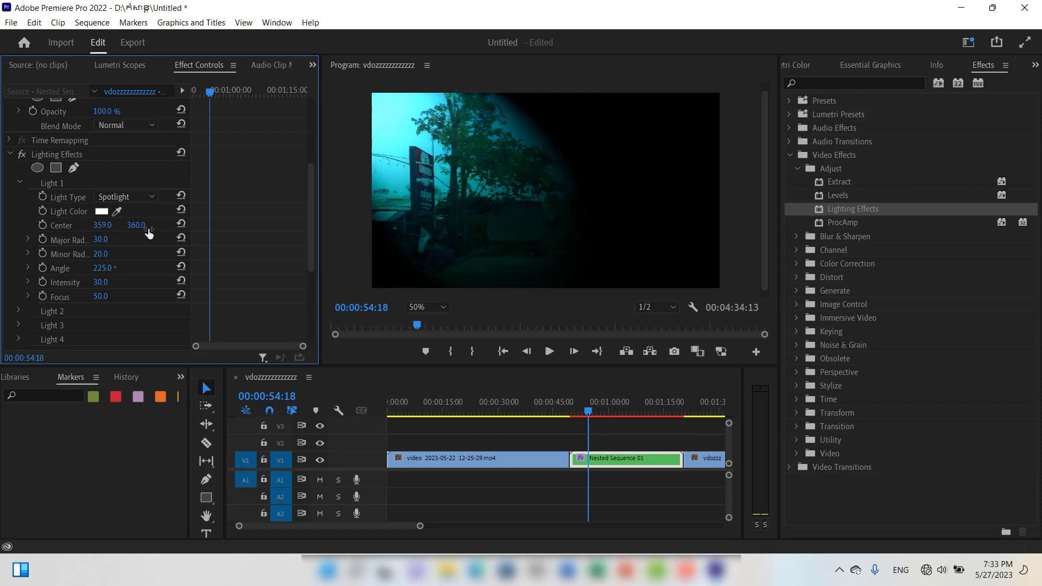
drag(137, 227, 151, 227)
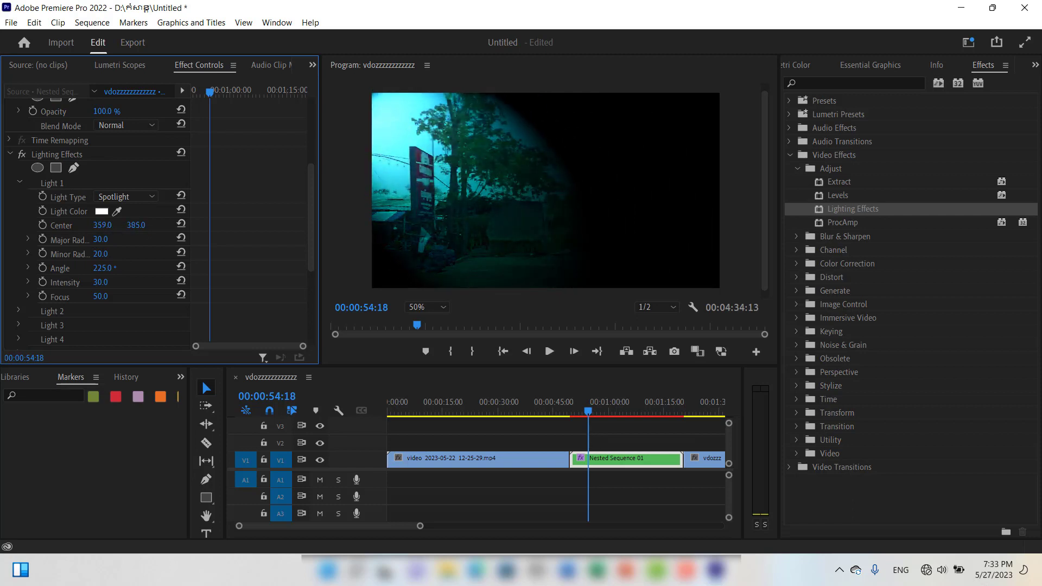
Step: Try Omni for Light 1, switch it to Directional with Center X at 584, and scrub to 00:01:06:17
click(152, 197)
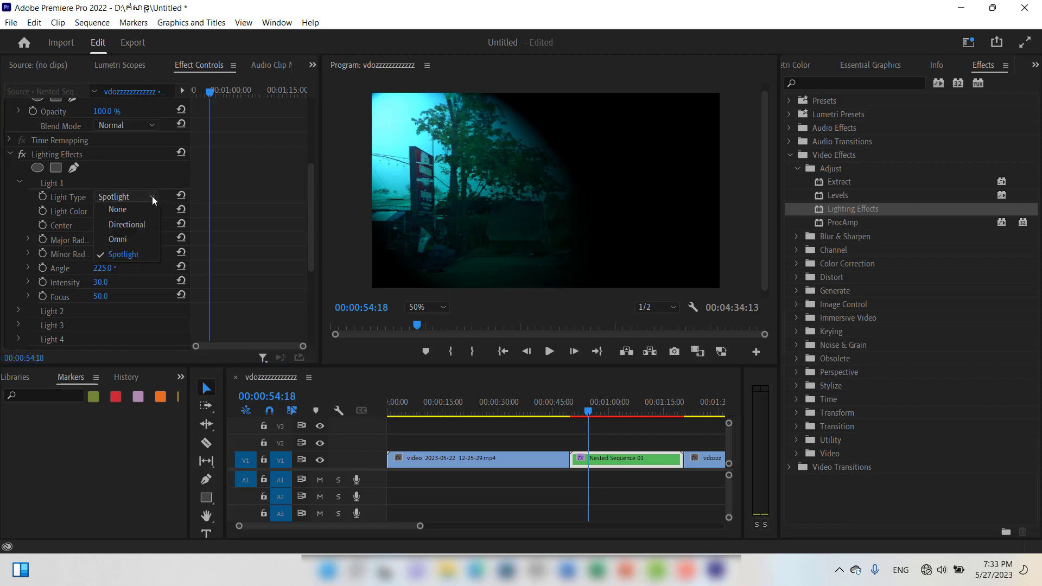
click(140, 240)
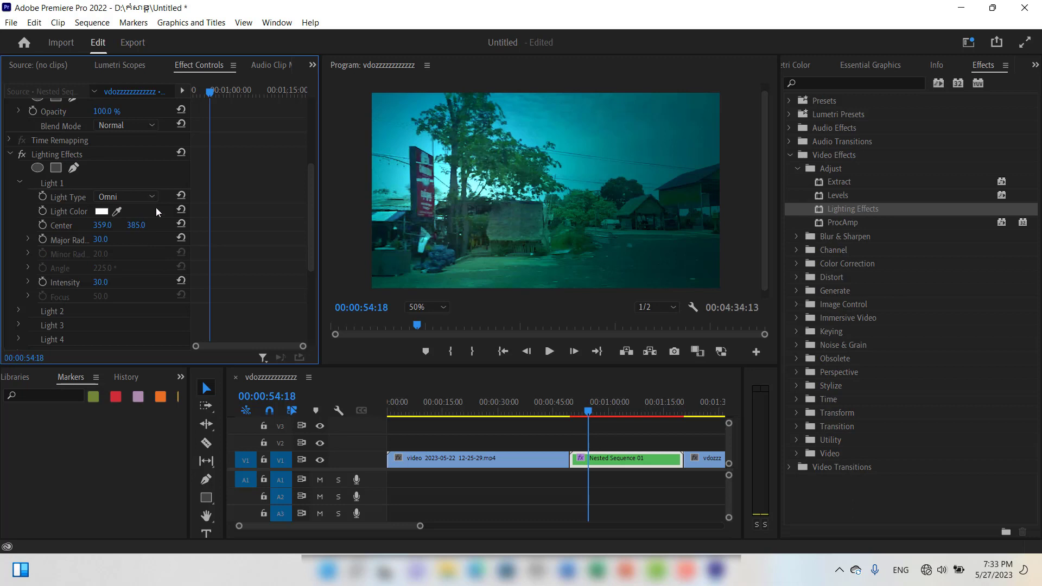
click(154, 197)
click(132, 216)
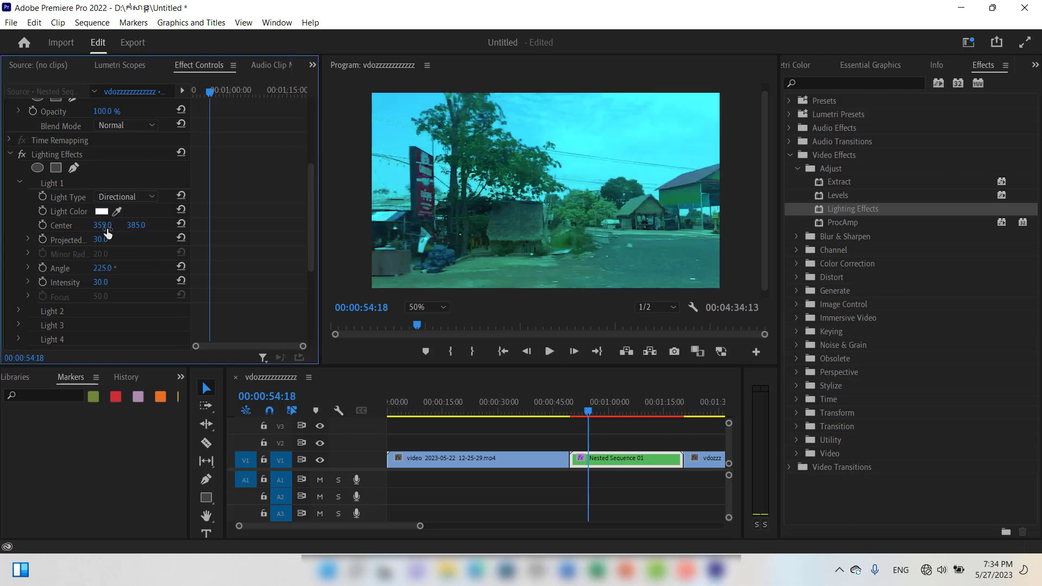
drag(102, 224, 106, 225)
drag(593, 417, 634, 415)
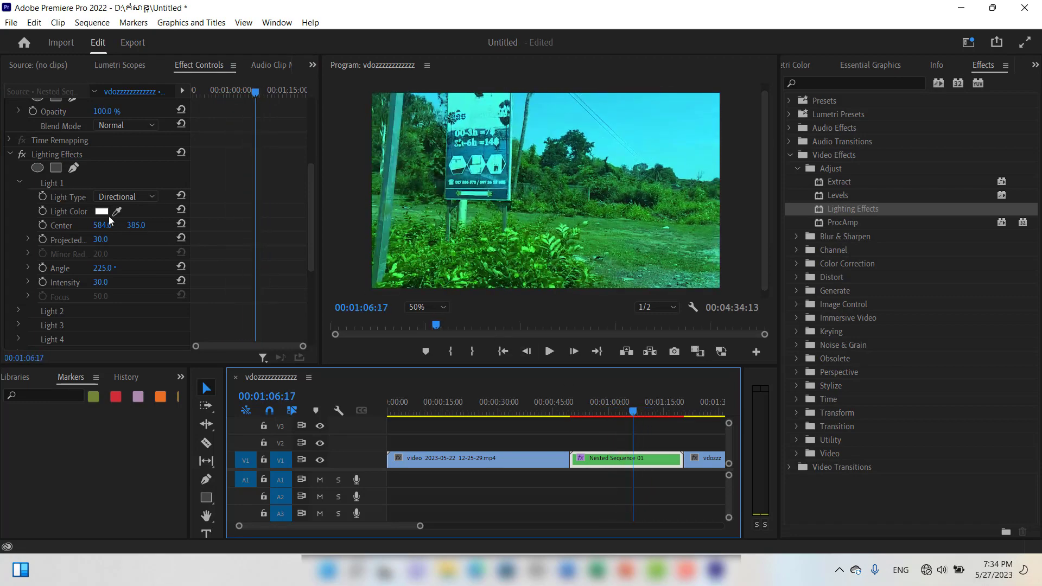
Step: Try Spotlight and then Omni as the Light 1 type, scrubbing the nested clip to 00:01:01:01
click(148, 196)
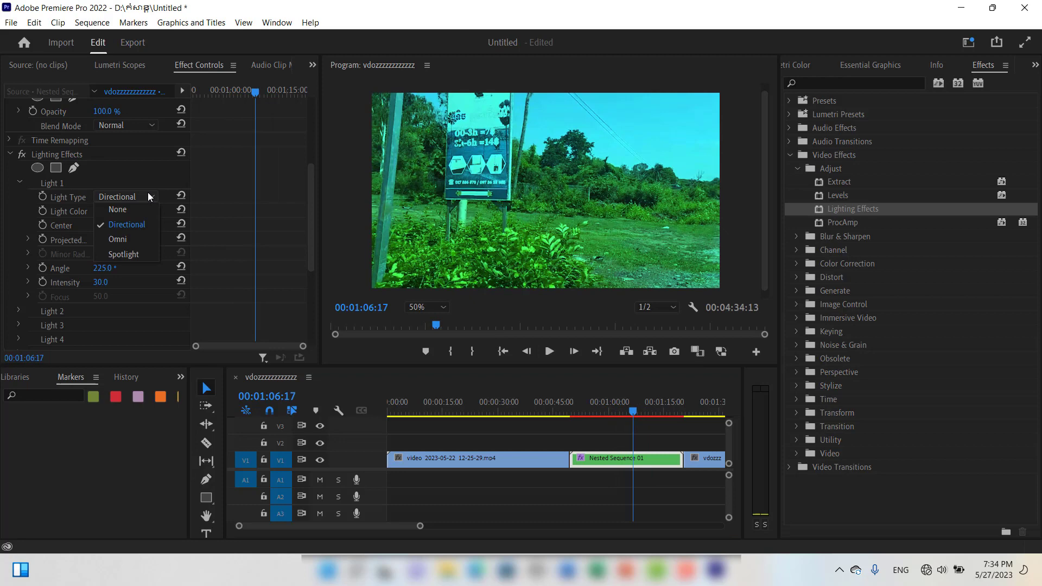
click(139, 255)
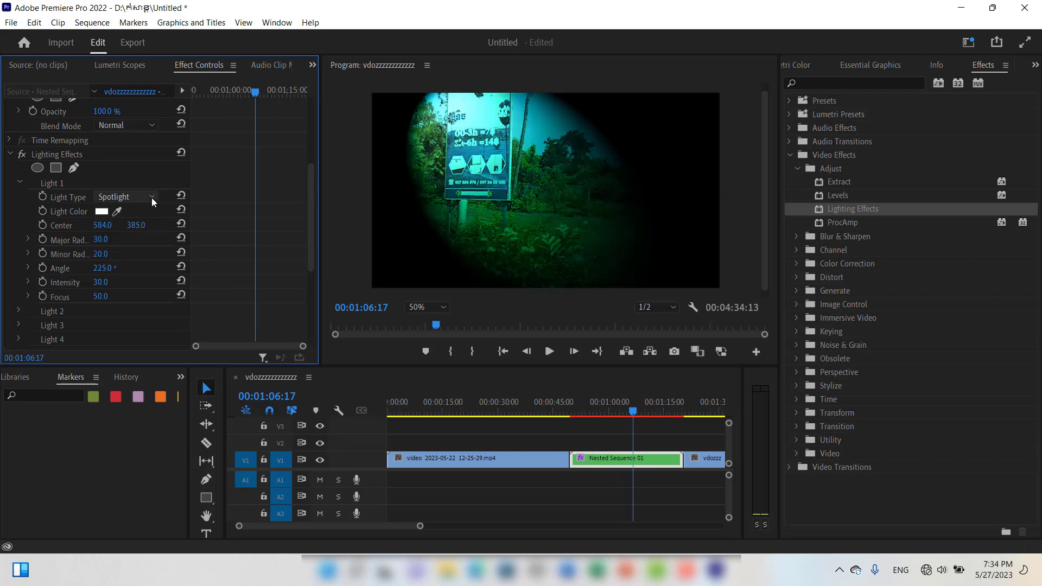
click(152, 197)
click(139, 240)
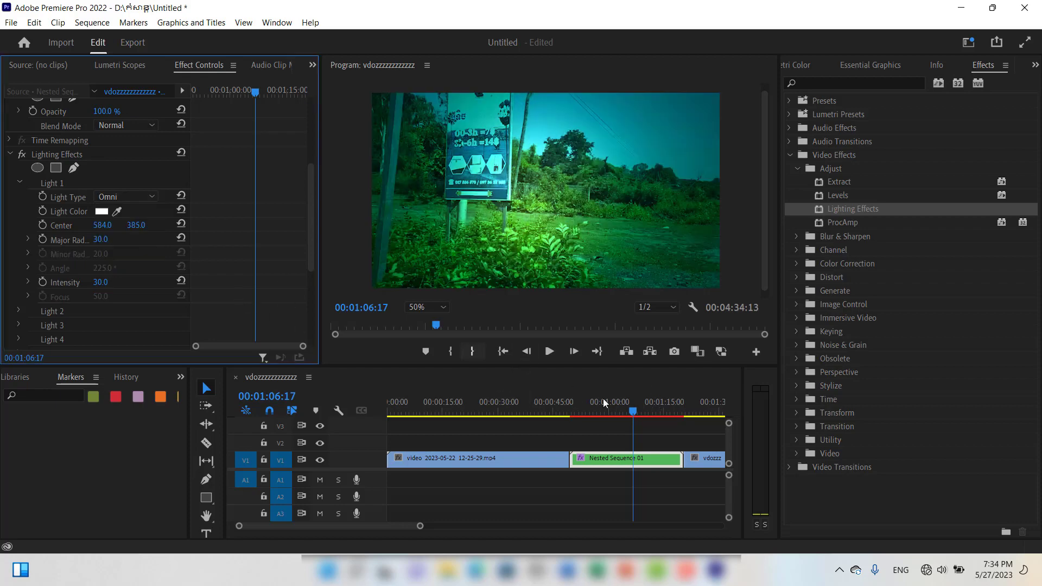
drag(632, 415, 610, 401)
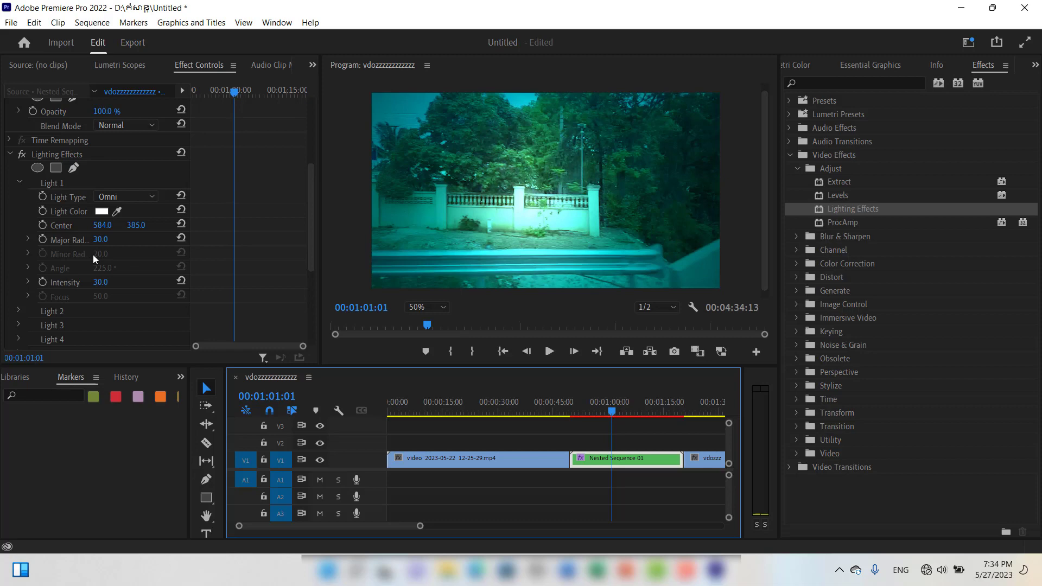
Step: Compare Directional and Omni for Light 1 on different frames, leave it on Directional, and scrub to 00:01:04:00
click(153, 196)
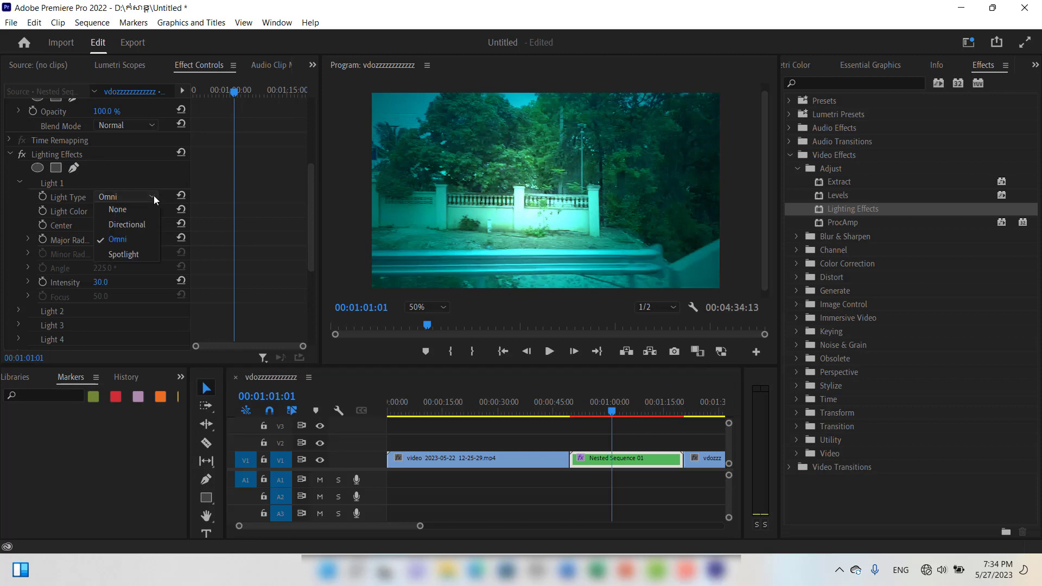
click(144, 229)
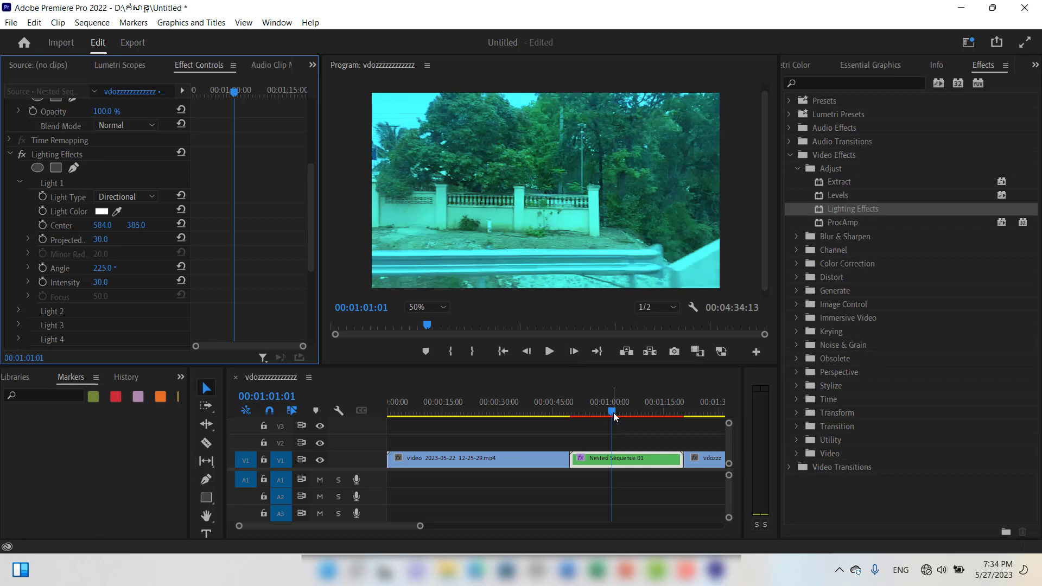
mouse_move(613, 415)
mouse_down()
mouse_move(557, 416)
mouse_move(606, 416)
mouse_up()
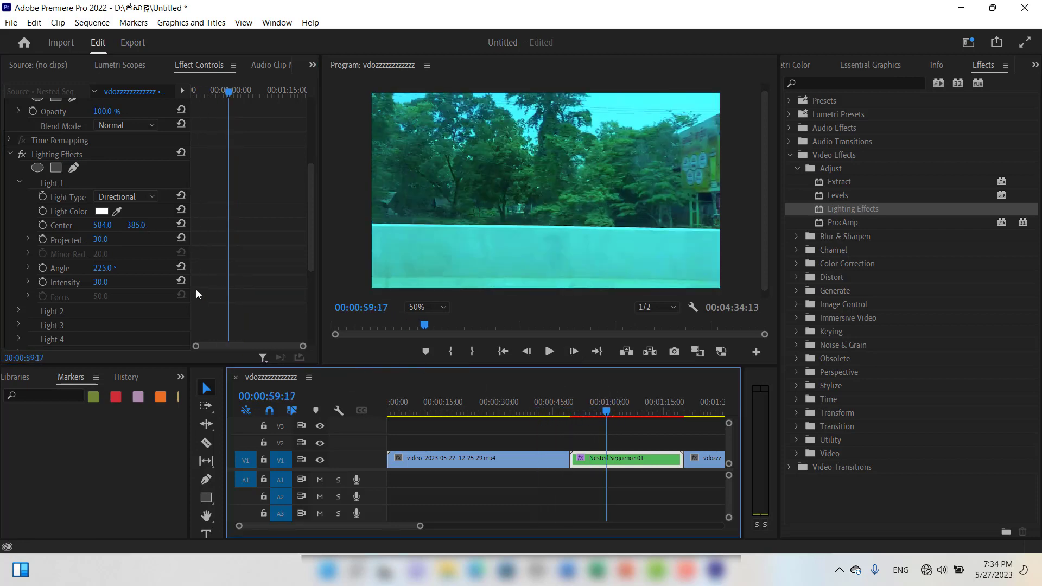
click(154, 199)
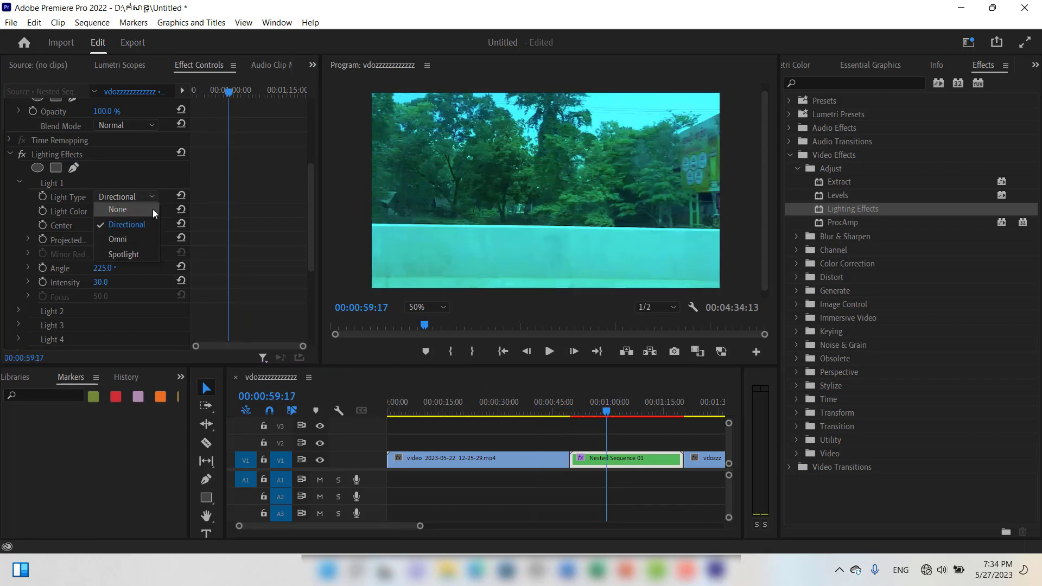
click(128, 233)
click(147, 200)
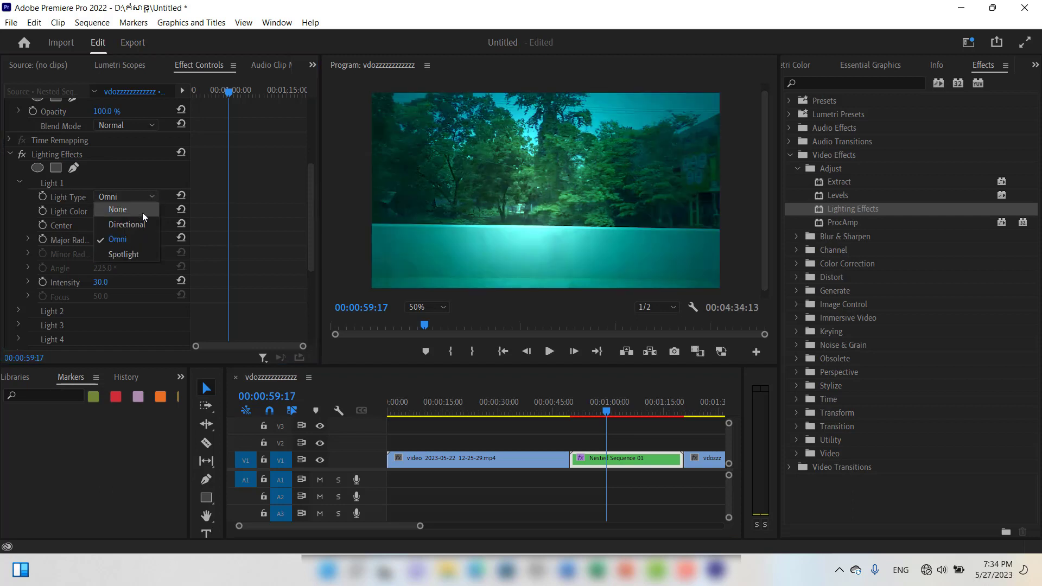
click(130, 224)
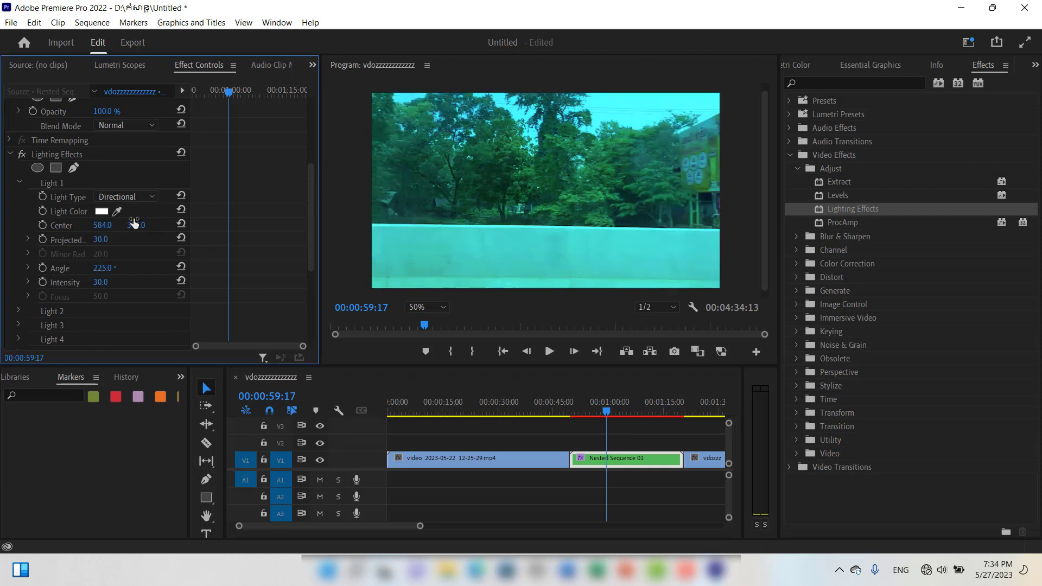
drag(608, 414, 624, 413)
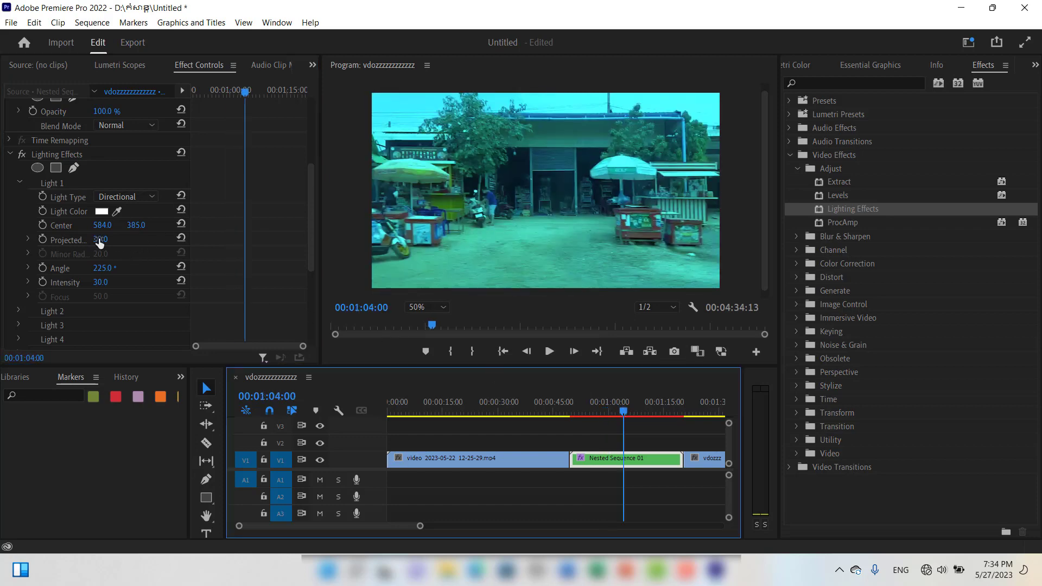
Step: Reduce Light 1's Projected Radius, and set its Angle to -16°, Intensity to 27 and Center to 507, 422
drag(100, 243, 112, 283)
click(110, 266)
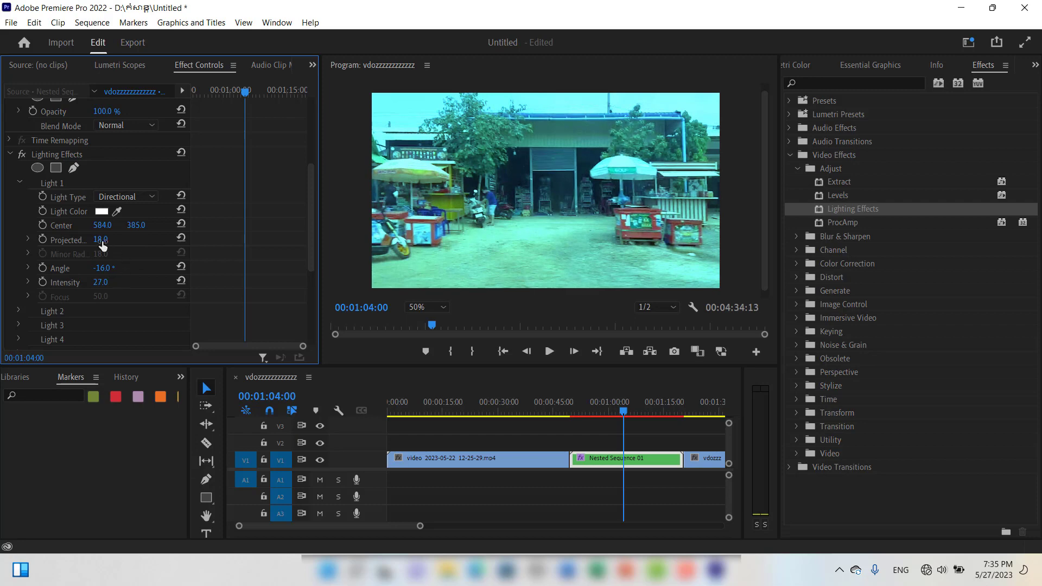
drag(103, 230, 143, 225)
Step: Switch Light 1 to Omni and set its Major Radius to 18
click(151, 197)
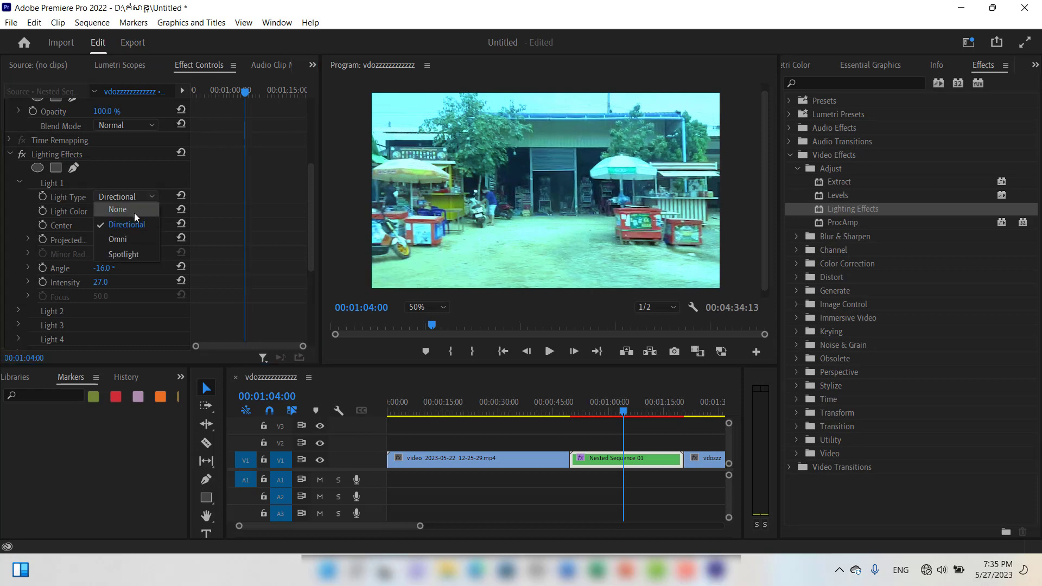
click(120, 239)
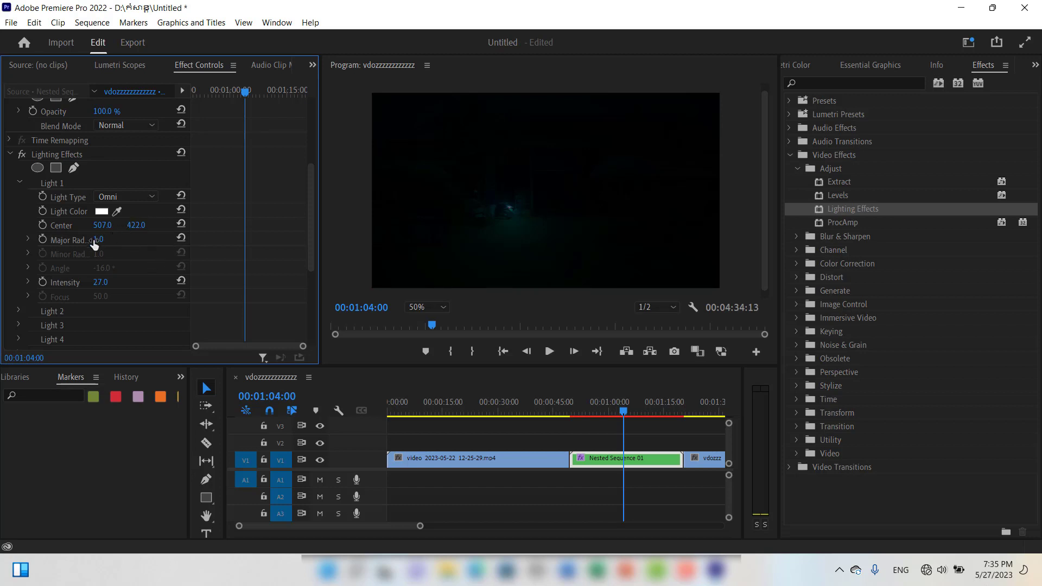
drag(96, 244, 104, 244)
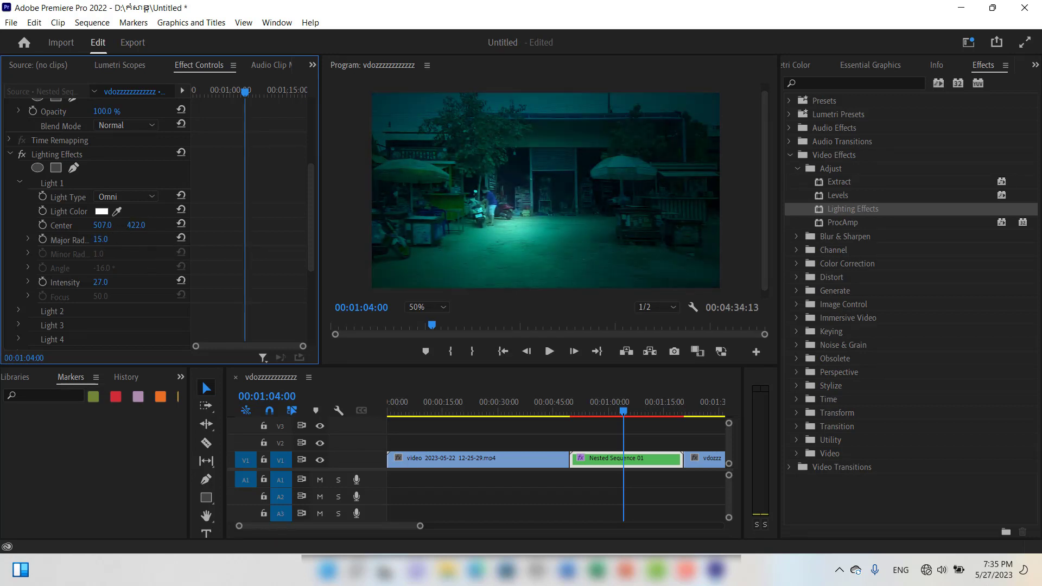
Step: Play the sequence from 00:00:48:11 across the cut into the nested clip to review the lighting
click(550, 352)
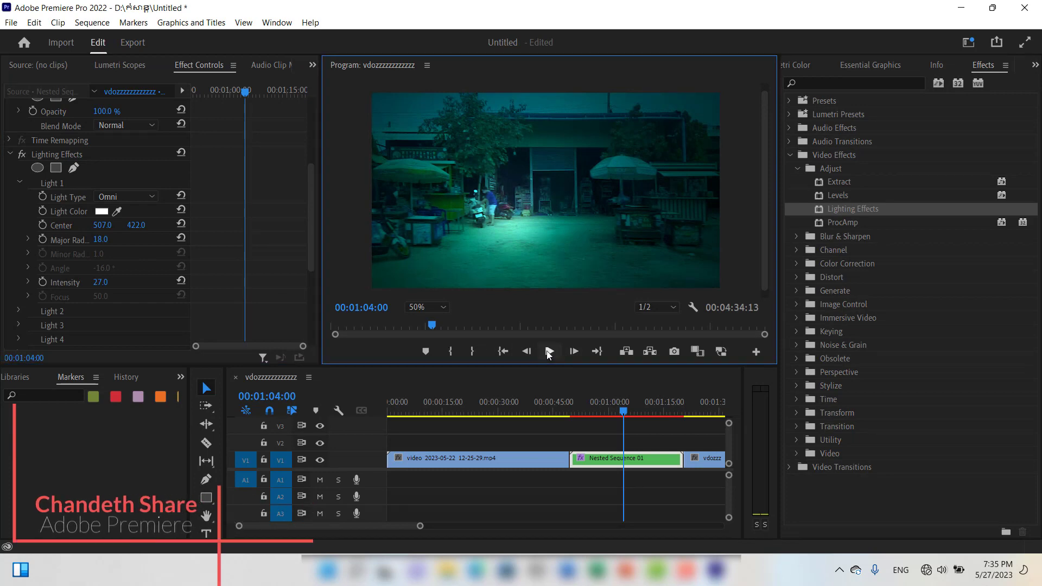
click(565, 407)
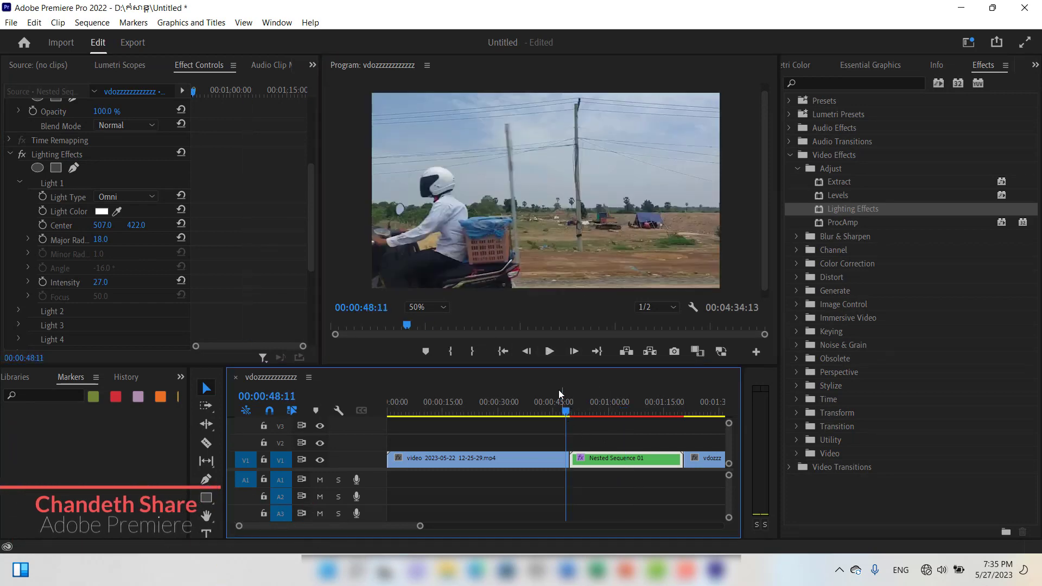
click(548, 351)
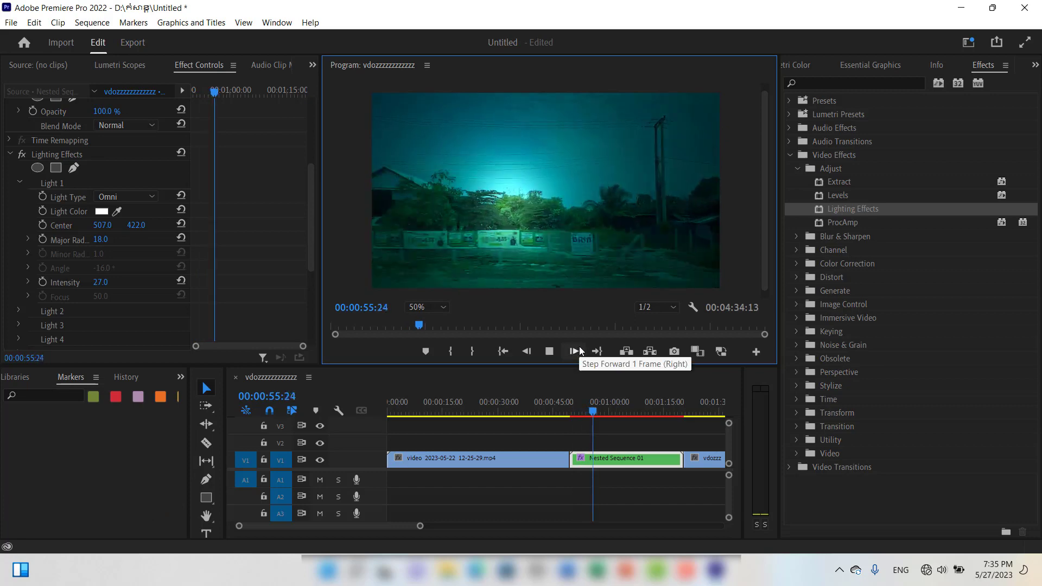
click(551, 352)
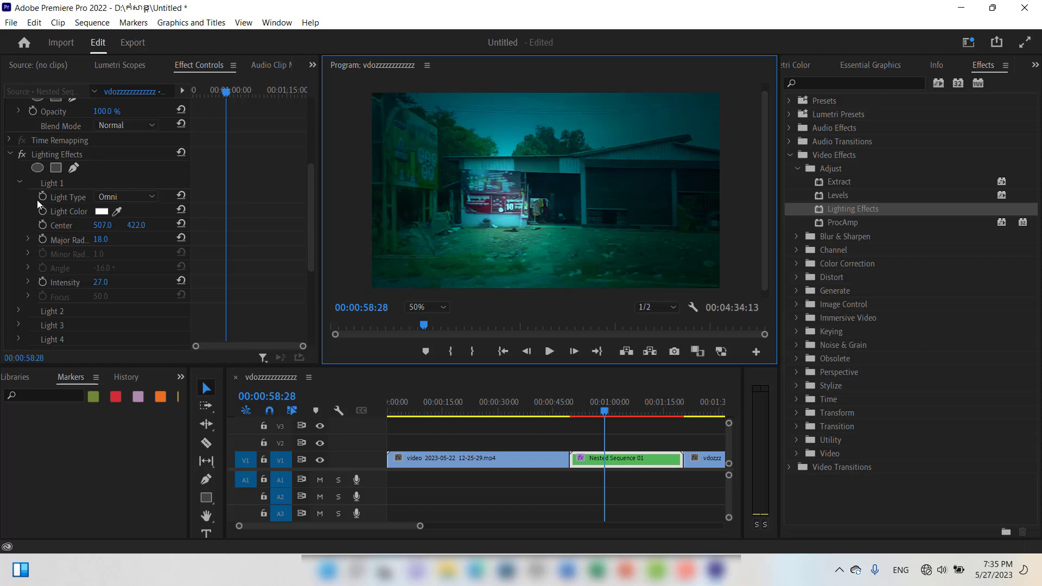
Step: Collapse Light 1, expand Light 2, try Directional as its type, and set it to Omni
click(20, 182)
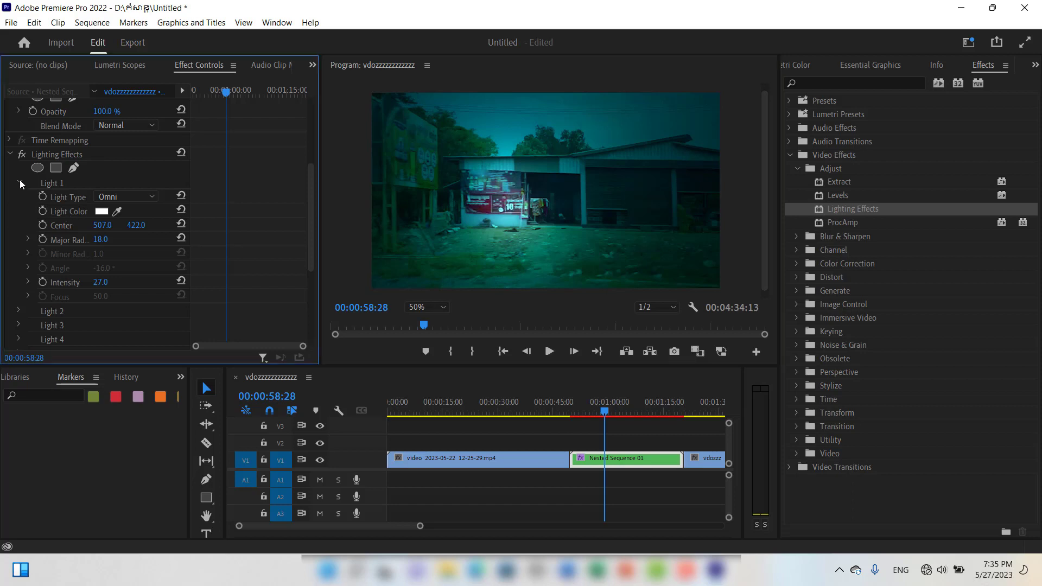
click(18, 196)
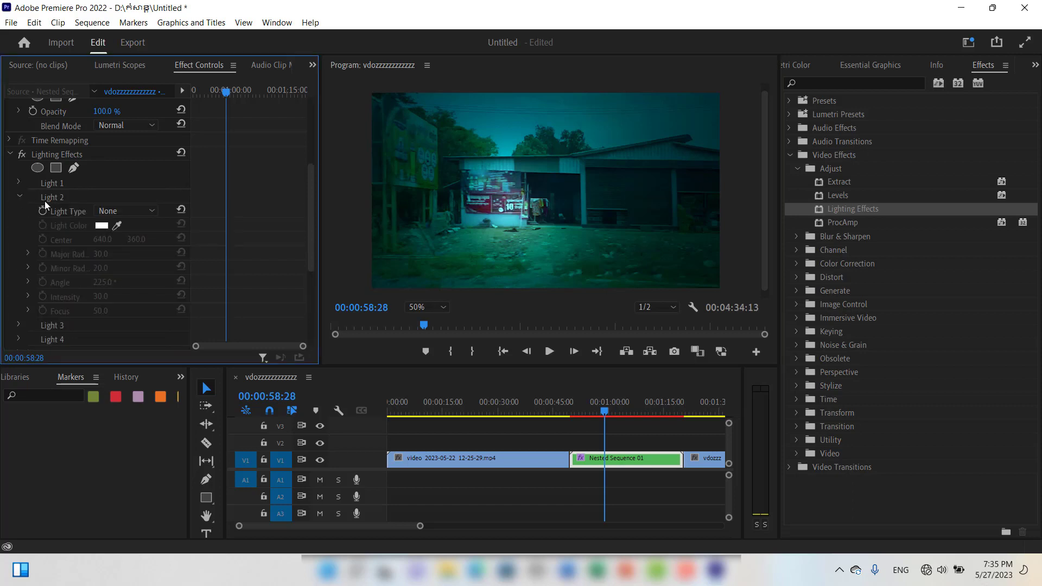
click(153, 209)
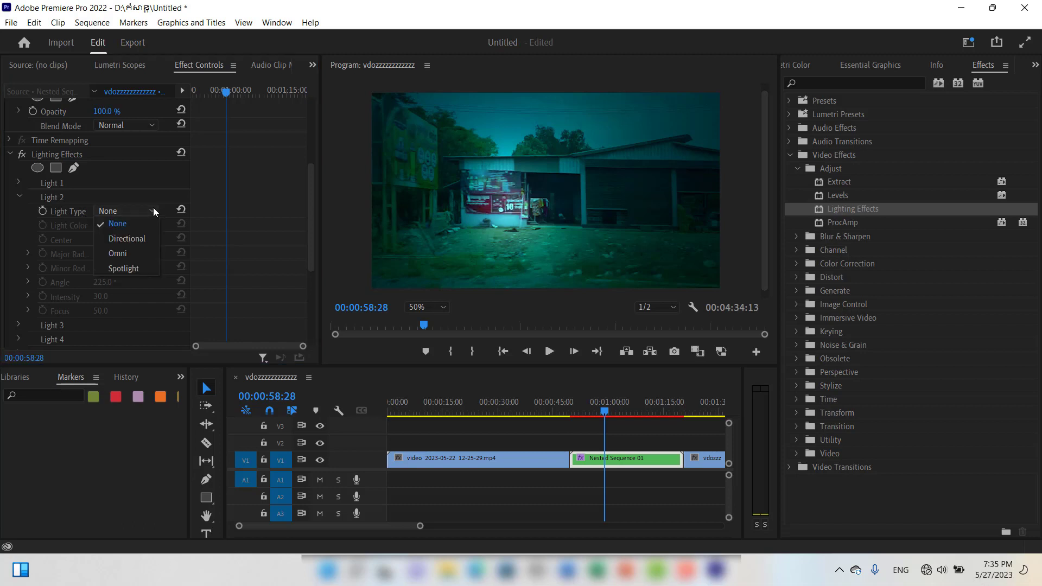
click(133, 240)
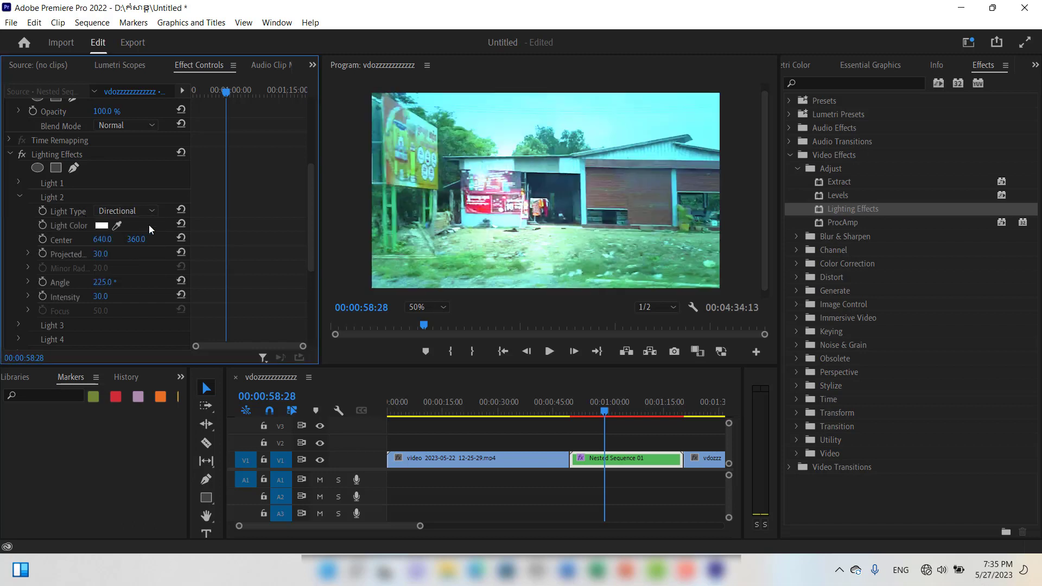
click(151, 212)
click(121, 260)
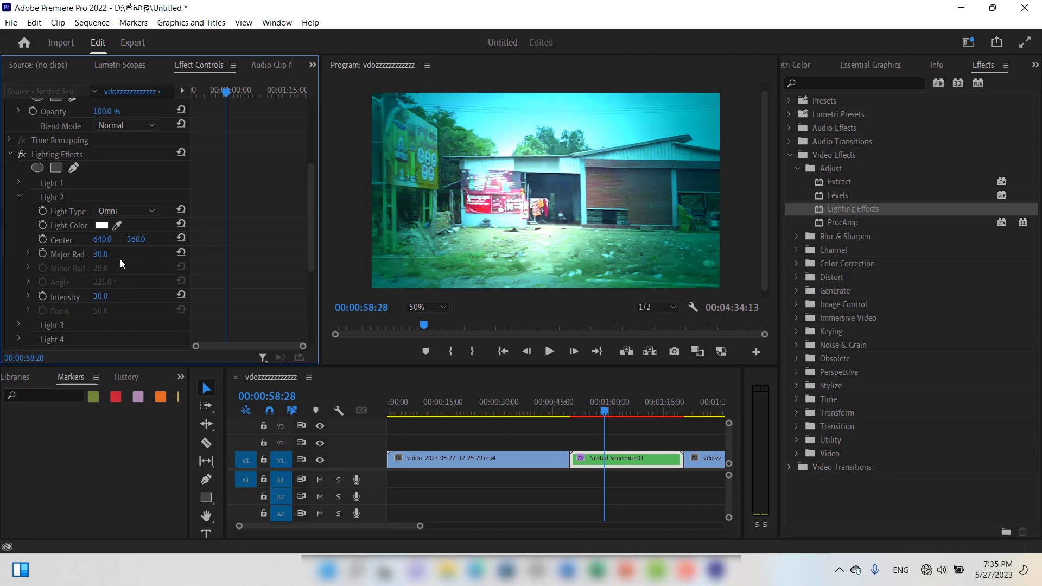
Step: Set Light 2's Major Radius to 0 and Intensity to -94, checking different frames of the nested clip
mouse_move(608, 414)
mouse_down()
mouse_move(580, 418)
mouse_move(597, 416)
mouse_up()
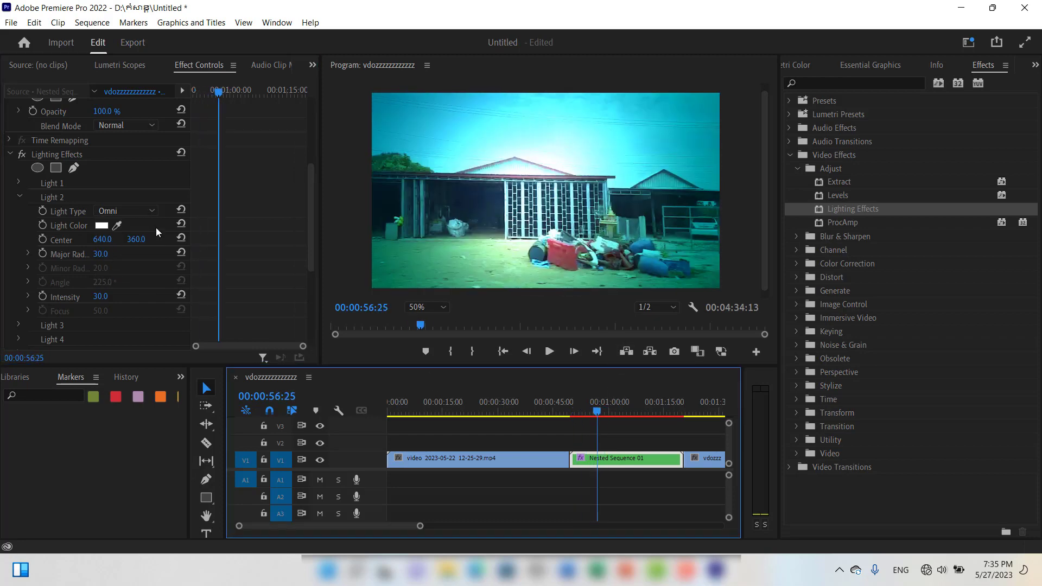
drag(100, 253, 92, 253)
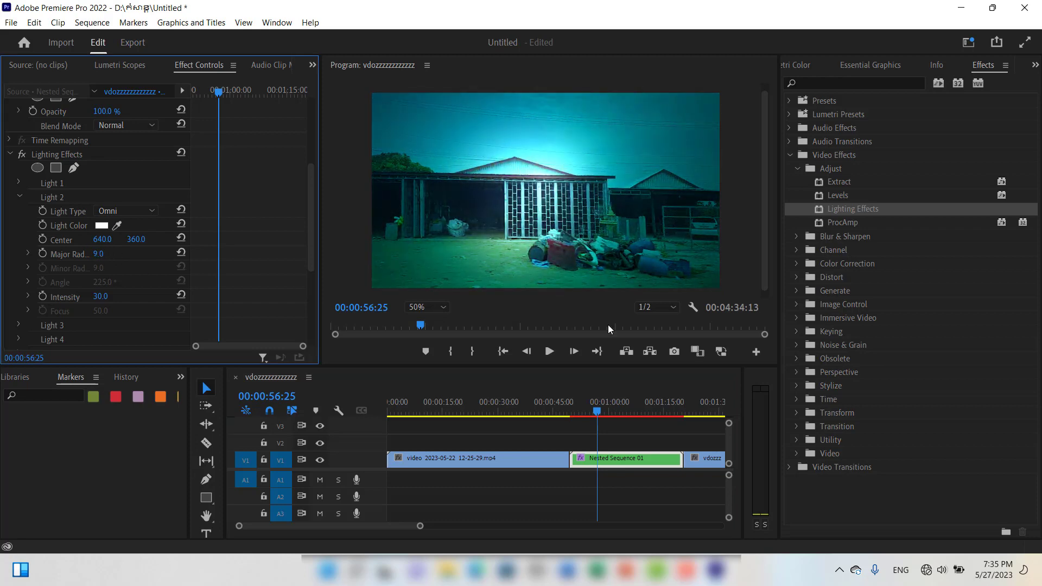
drag(597, 415, 621, 415)
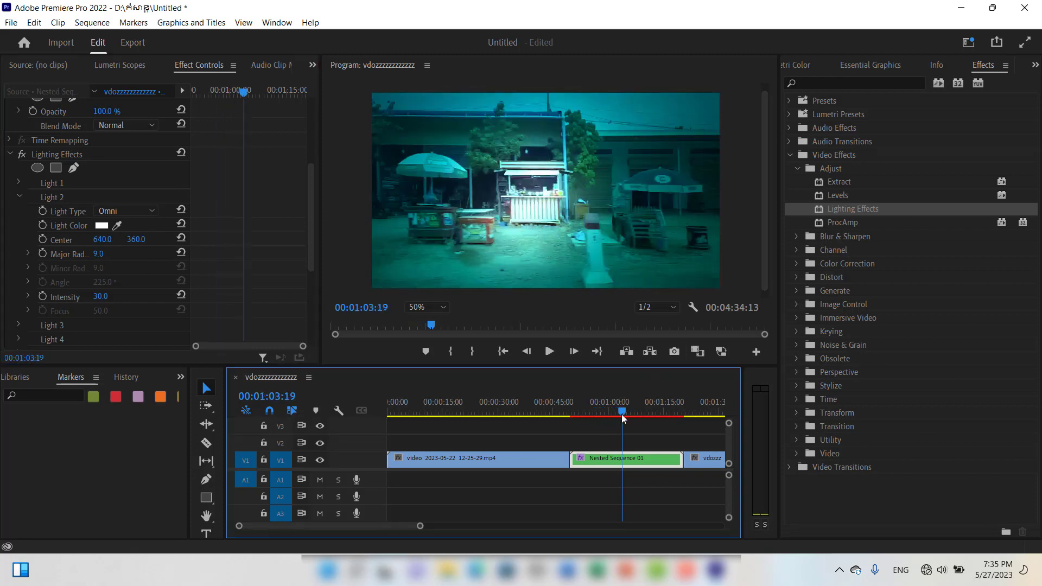
drag(99, 253, 90, 254)
mouse_move(100, 296)
mouse_down()
mouse_move(125, 296)
mouse_move(104, 295)
mouse_up()
Step: Play part of the nested clip to review both lights, and scrub to 00:01:03:08
drag(592, 413, 594, 412)
key(space)
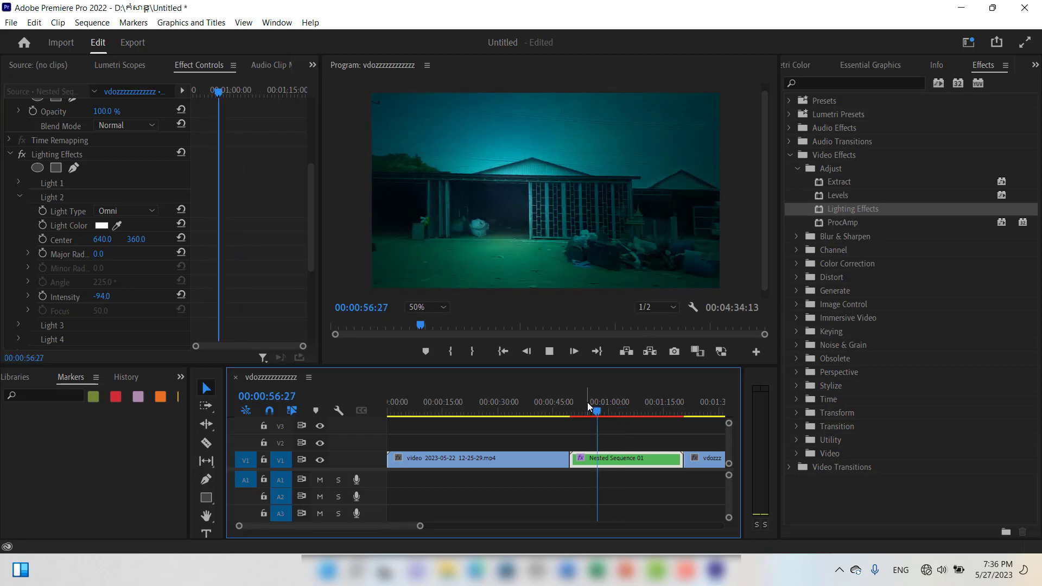
key(space)
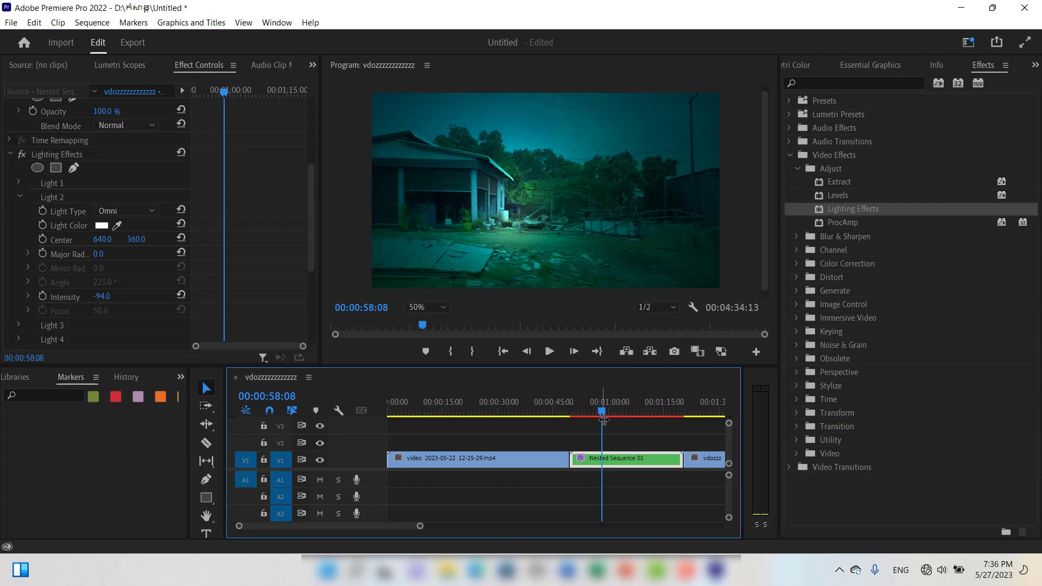
drag(606, 416, 624, 415)
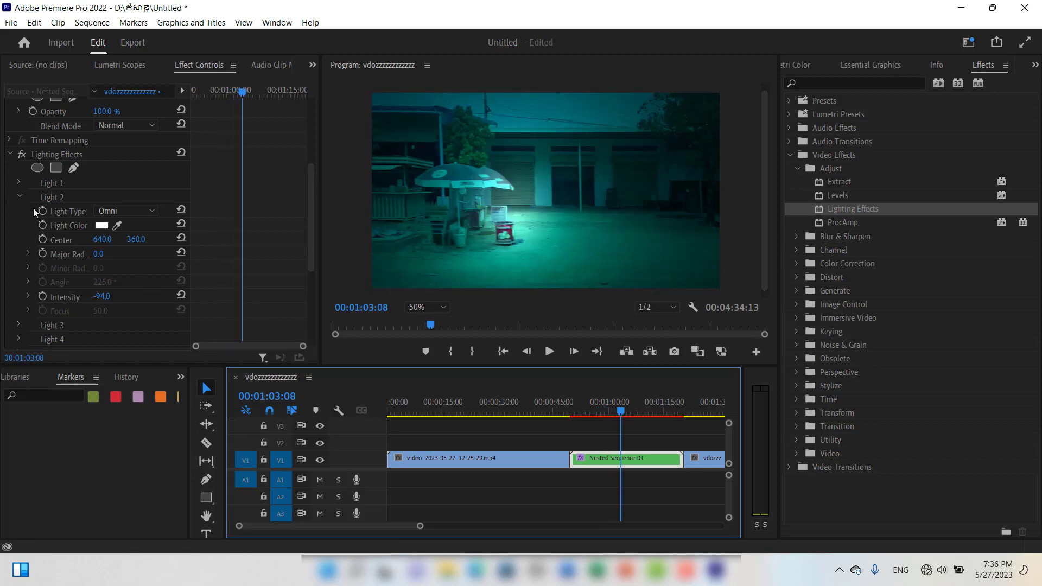
Step: Collapse Light 2, expand Light 3, try Omni as its type, and set it to Directional
click(21, 197)
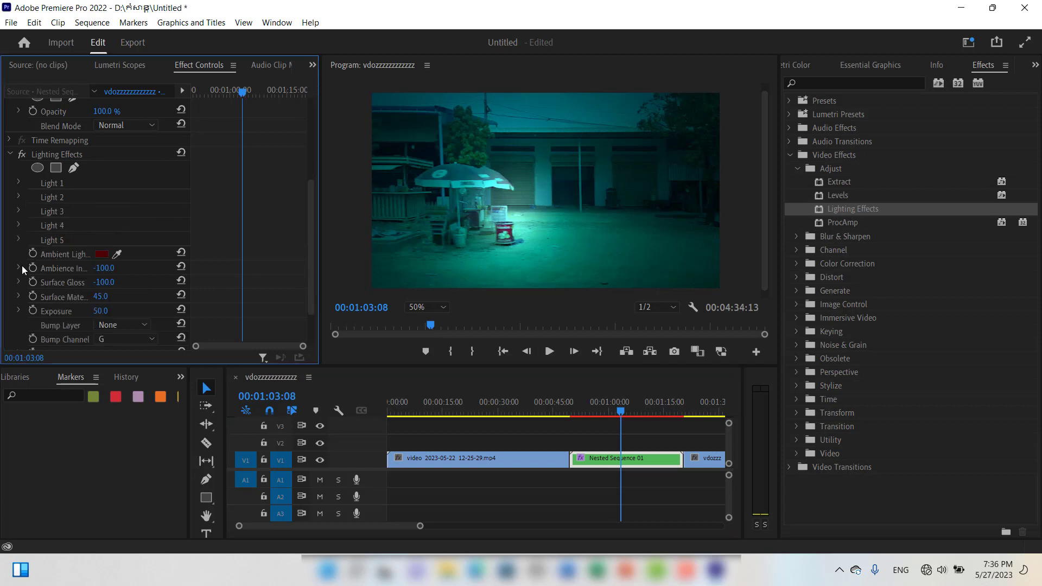
click(16, 211)
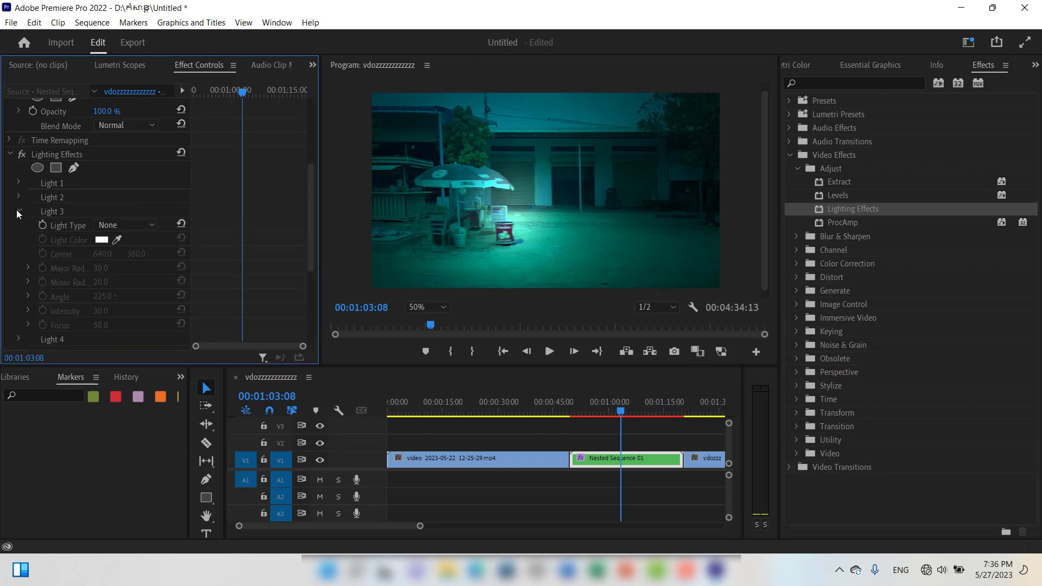
click(153, 226)
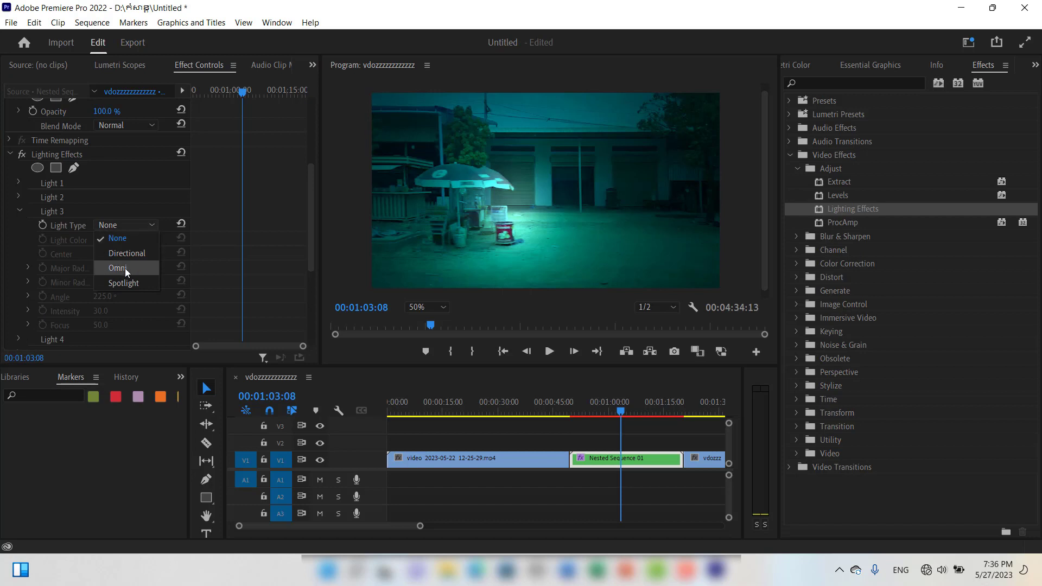
click(124, 268)
click(149, 223)
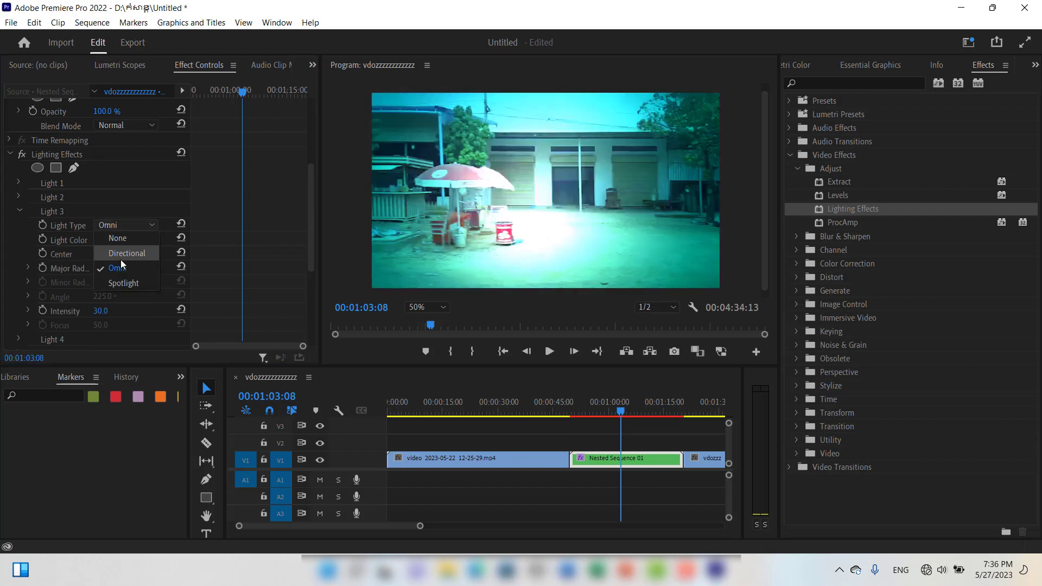
click(119, 253)
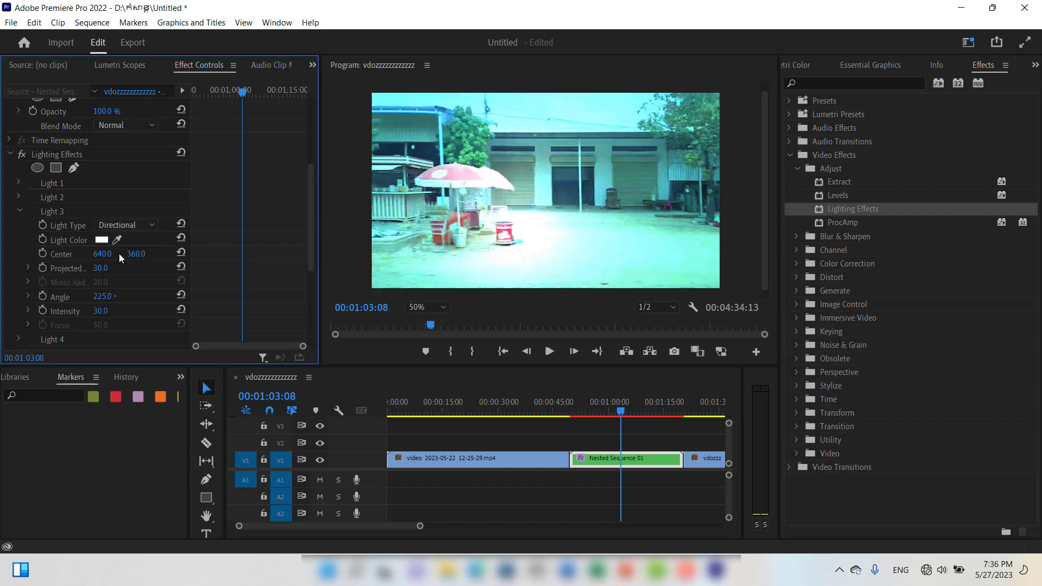
Step: Set Light 3 to Spotlight with Center 1088, 219, both radii 64, Angle 193, Intensity 3 and Focus -100, and collapse it
click(151, 222)
click(114, 282)
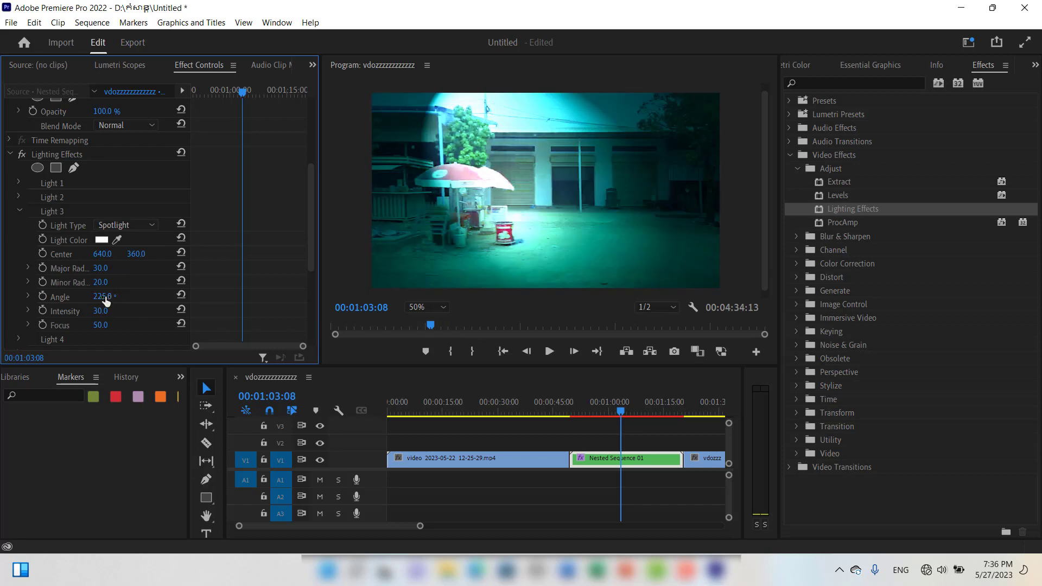
drag(105, 300, 43, 300)
drag(102, 254, 60, 325)
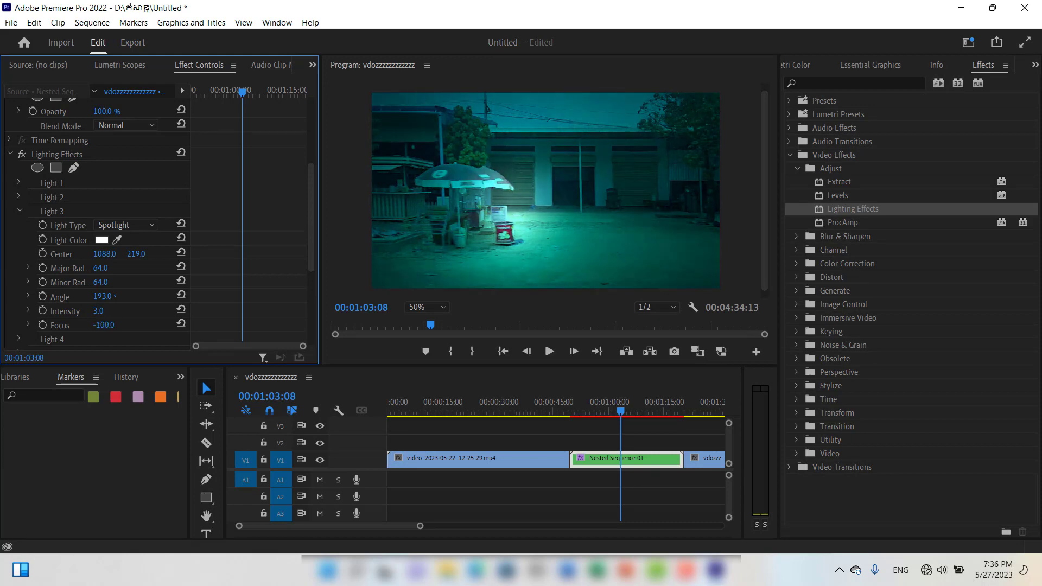
click(19, 212)
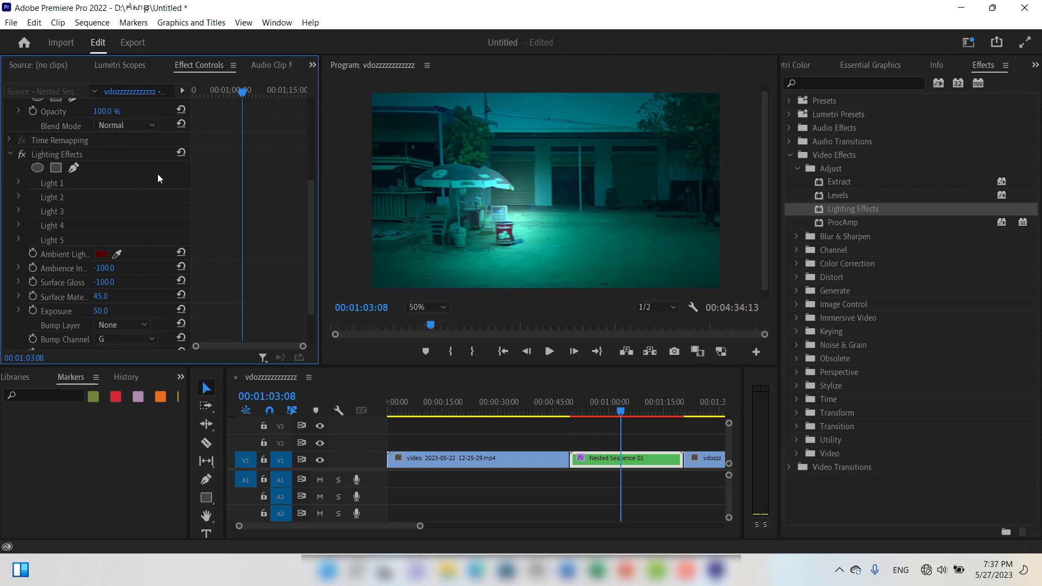
Step: Show the Lighting Effects outlines with the program view at 25%, shrink the spotlight's ellipse and move it to the frame's lower right
click(136, 156)
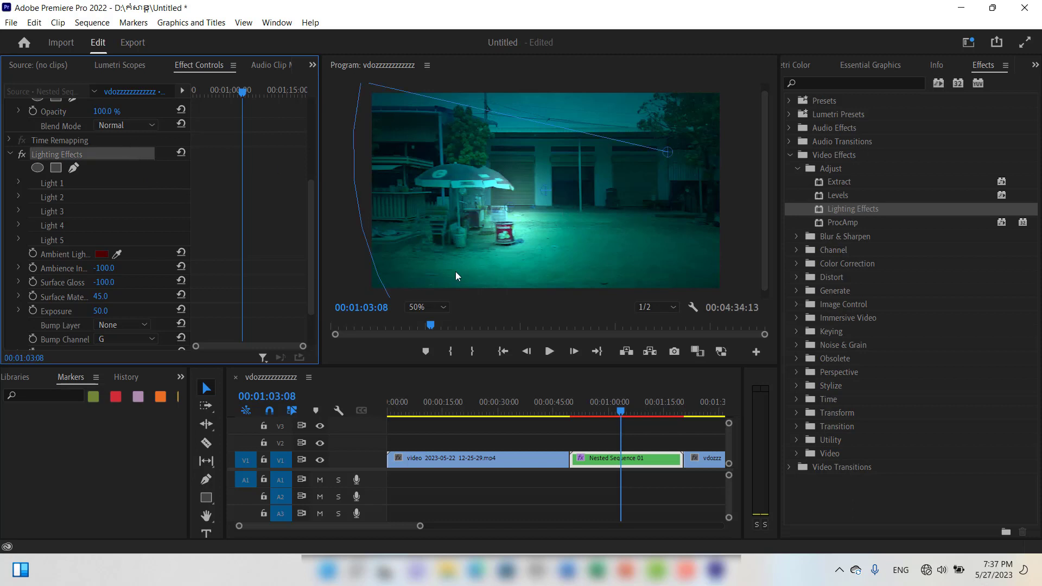
click(443, 309)
click(426, 339)
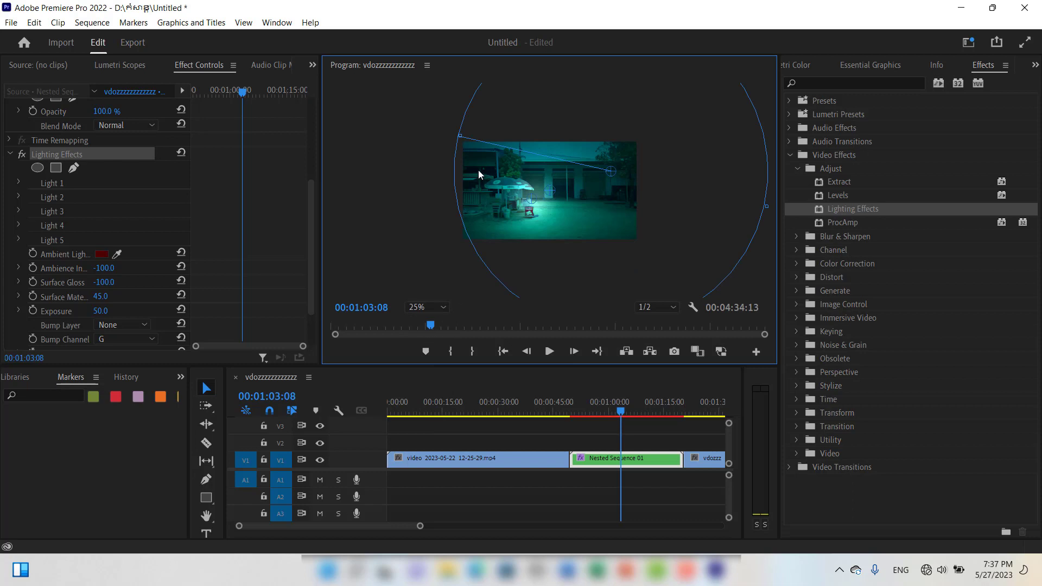
drag(461, 136, 498, 184)
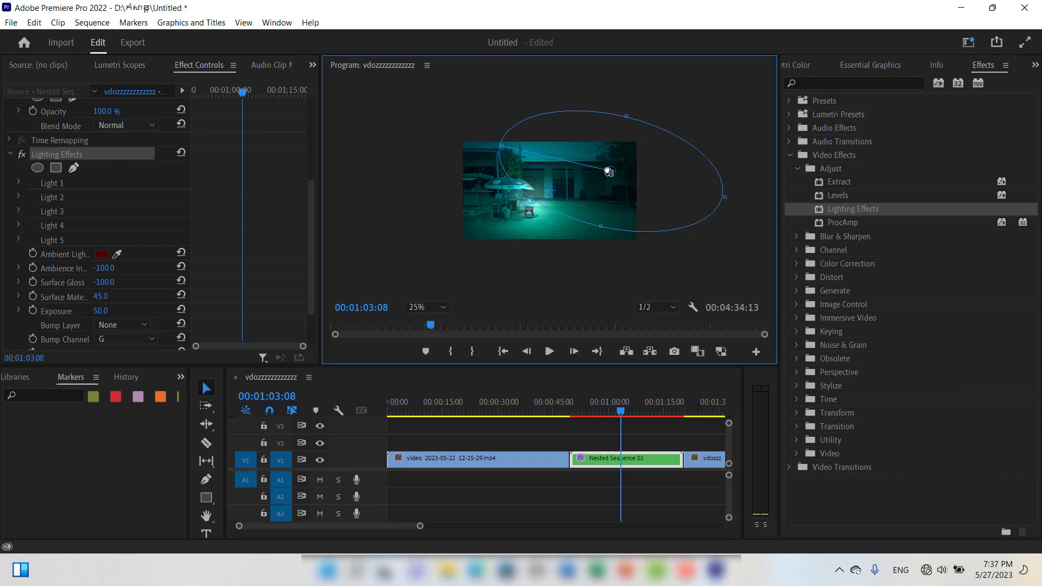
drag(611, 171, 610, 210)
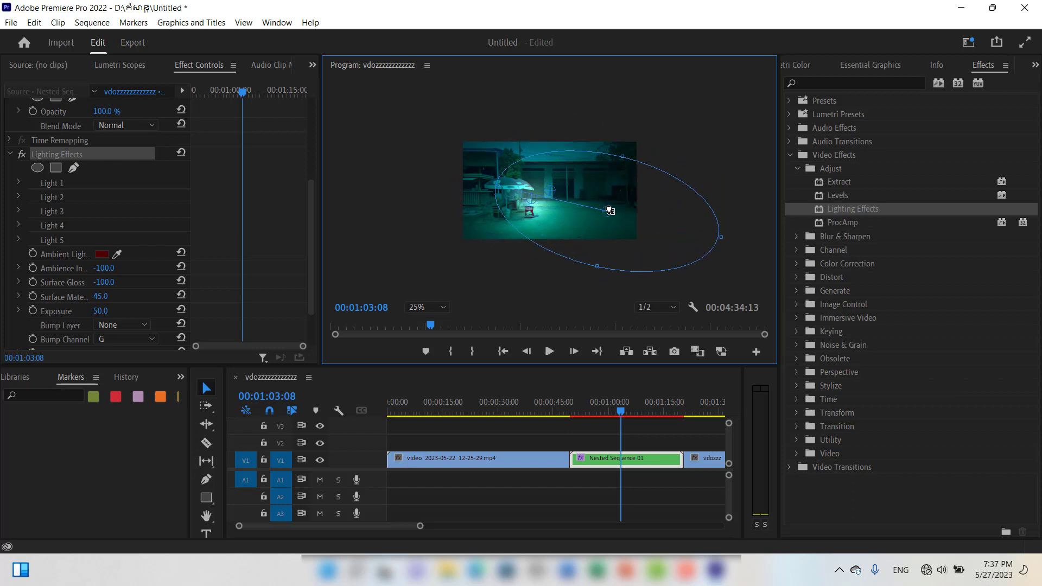
mouse_move(611, 214)
mouse_down()
mouse_move(628, 216)
mouse_move(620, 224)
mouse_up()
click(124, 158)
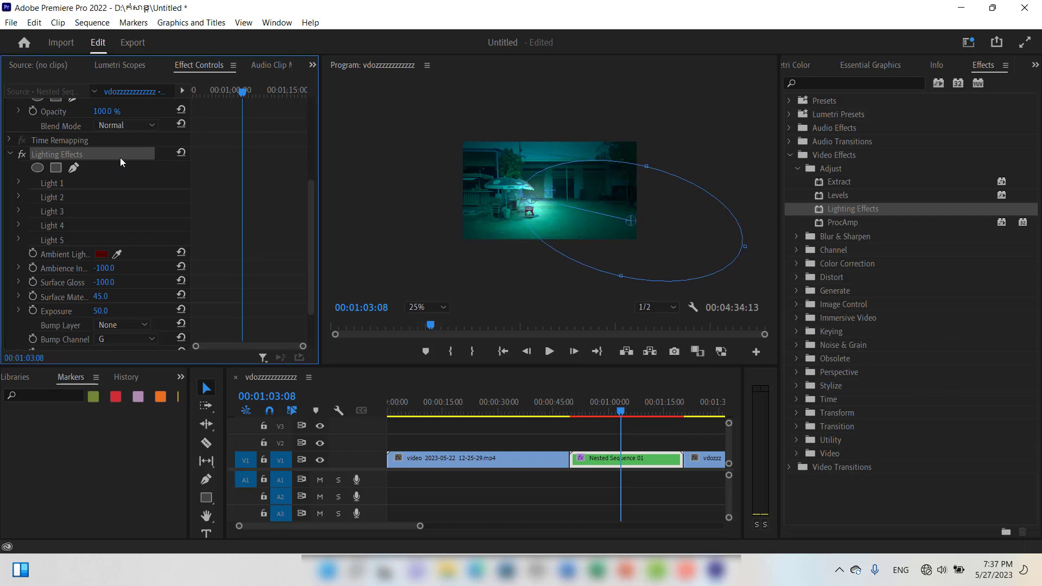
Step: Collapse Lighting Effects and delete it from the nested clip
click(12, 157)
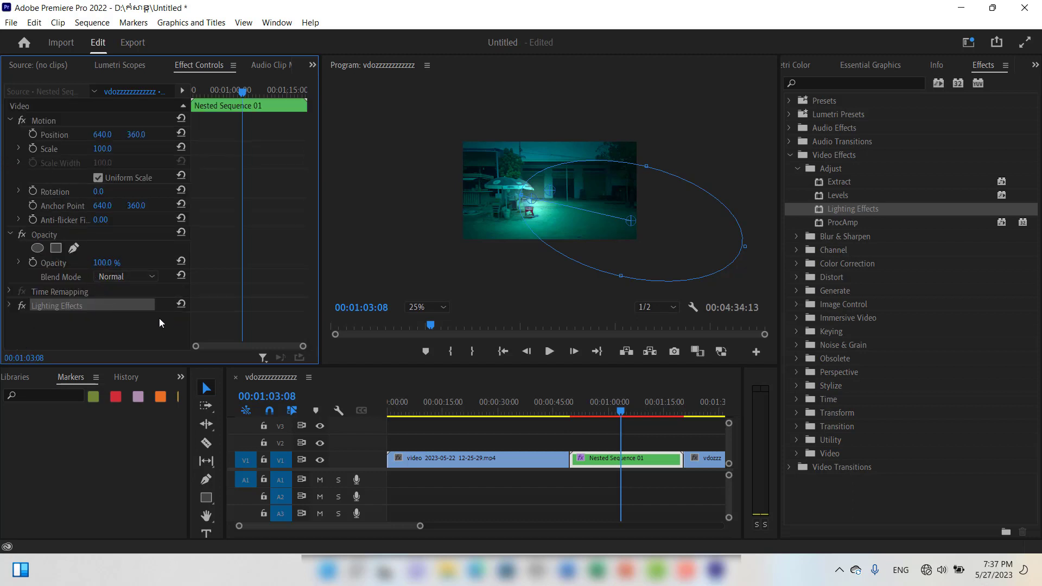
click(143, 297)
click(131, 303)
key(Delete)
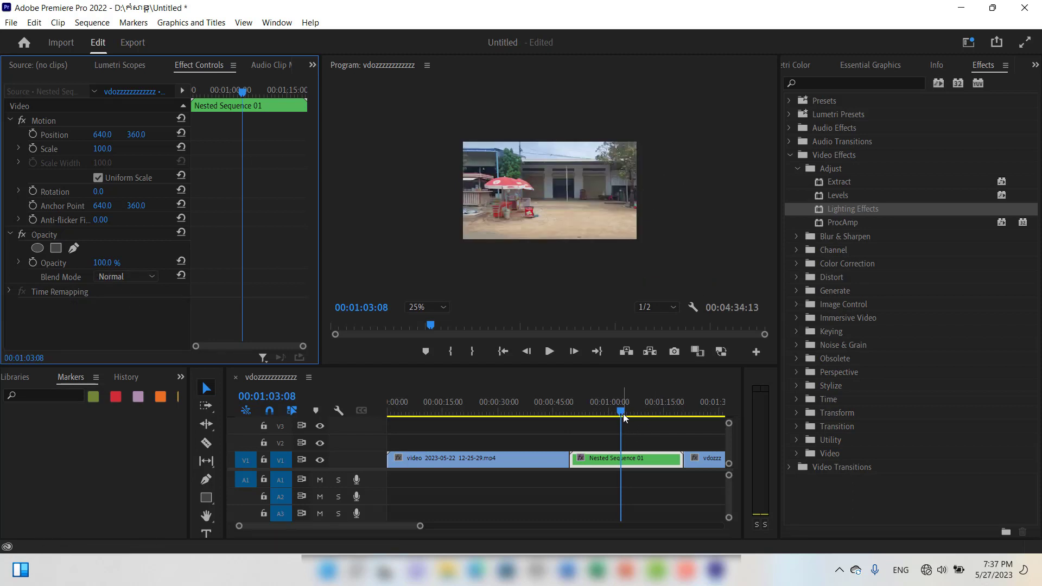
Step: Apply ProcAmp to the nested clip at 00:01:01:23 with Brightness -23, Contrast 83, Hue 20 and Saturation 200
mouse_move(622, 412)
mouse_down()
mouse_move(593, 414)
mouse_move(614, 413)
mouse_up()
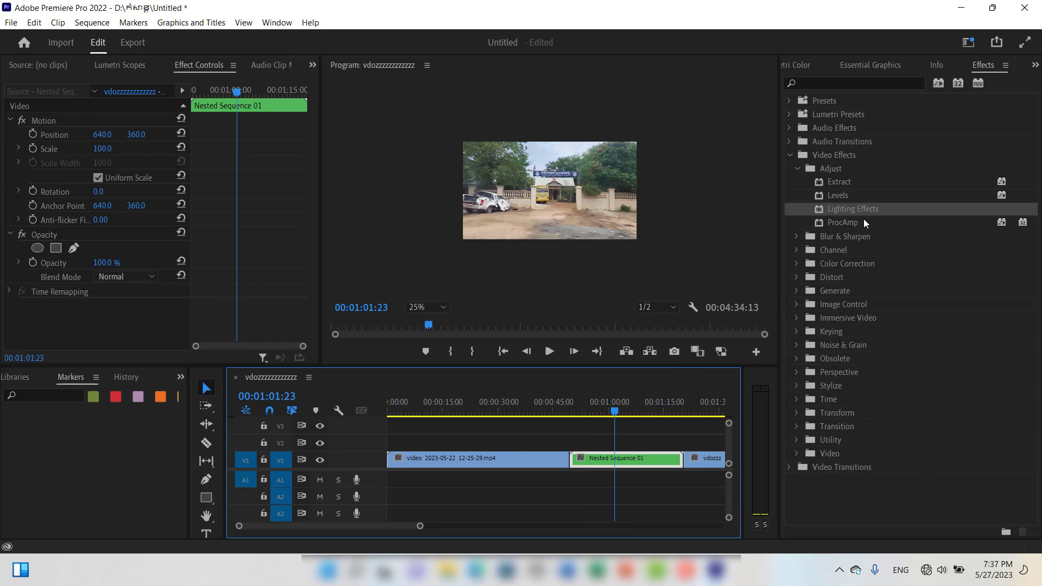
drag(864, 220, 614, 459)
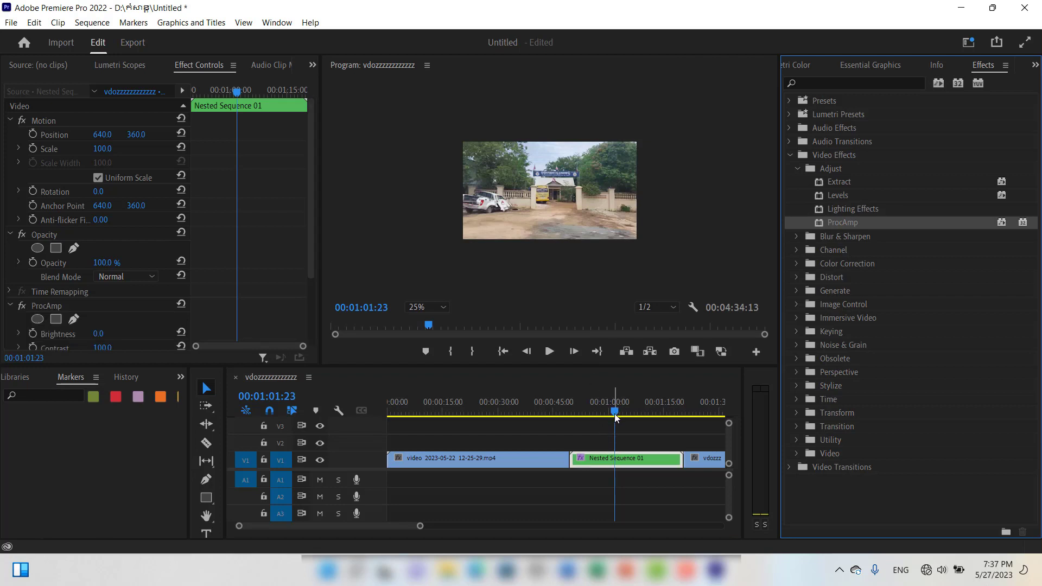
scroll(137, 283, down, 3)
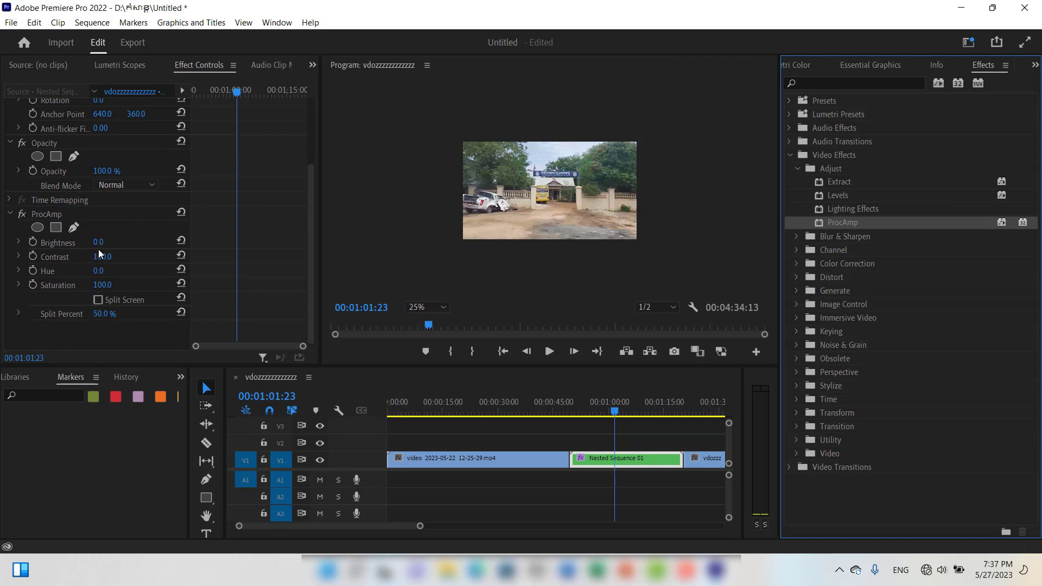
mouse_move(99, 243)
mouse_down()
mouse_move(153, 243)
mouse_move(44, 243)
mouse_move(85, 244)
mouse_up()
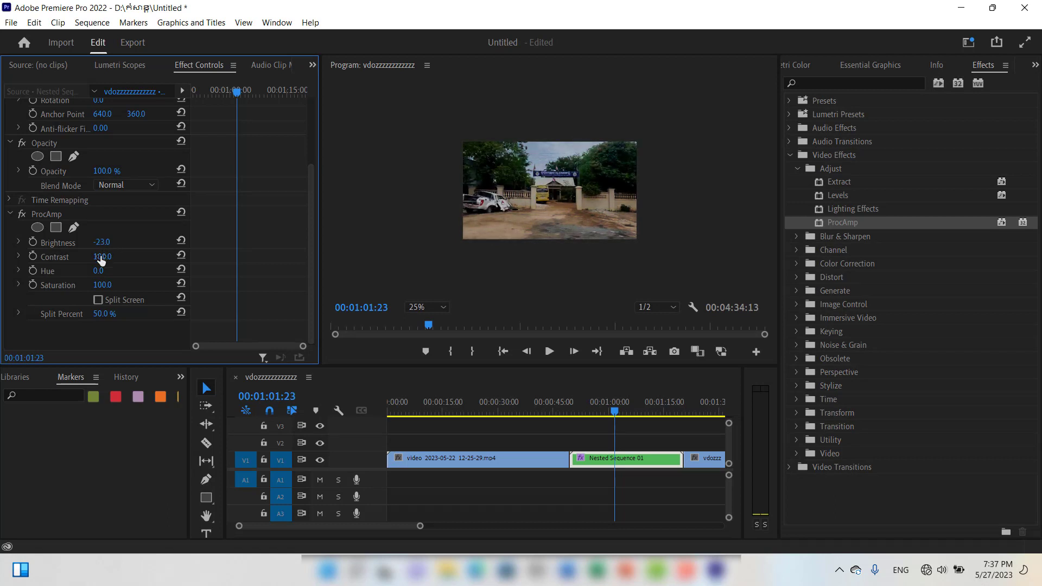
drag(100, 257, 130, 285)
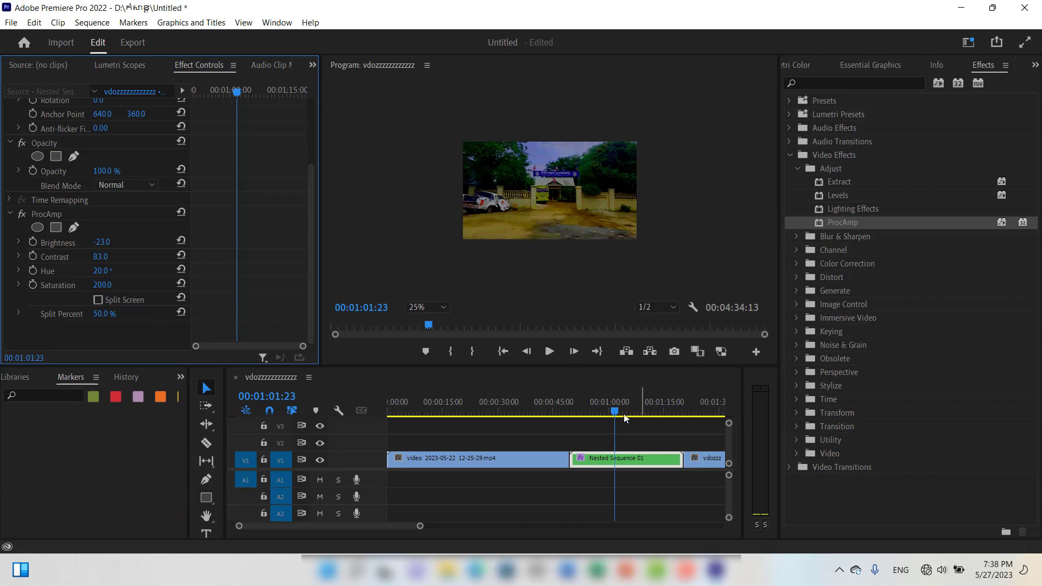
Step: Change ProcAmp's Contrast to 165 and Hue to -10 at 00:01:07:25, and scrub back to 00:01:02:21 to check the look
mouse_move(621, 411)
mouse_down()
mouse_move(638, 414)
mouse_move(602, 407)
mouse_move(637, 403)
mouse_up()
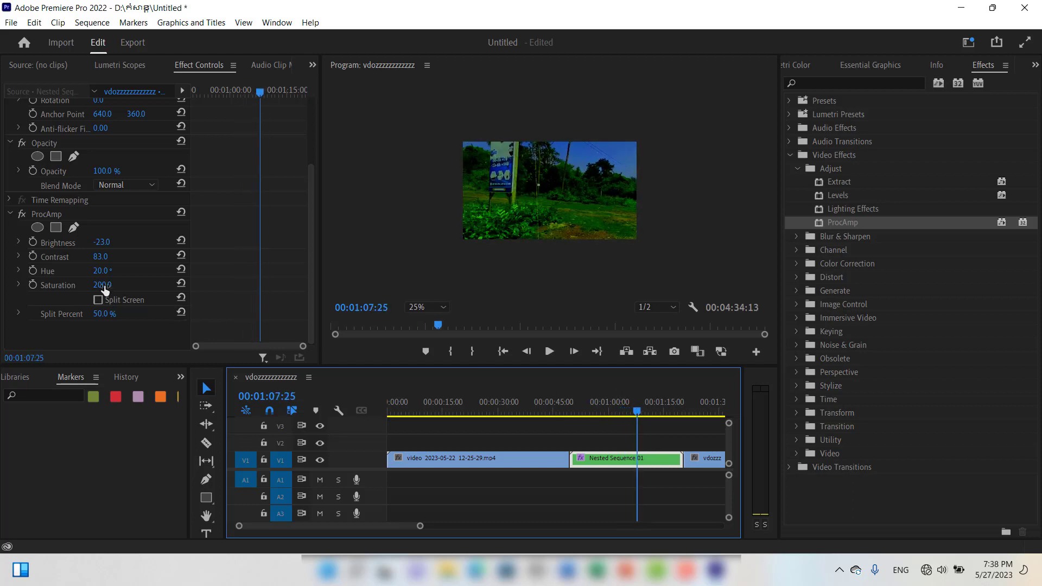
drag(102, 284, 438, 292)
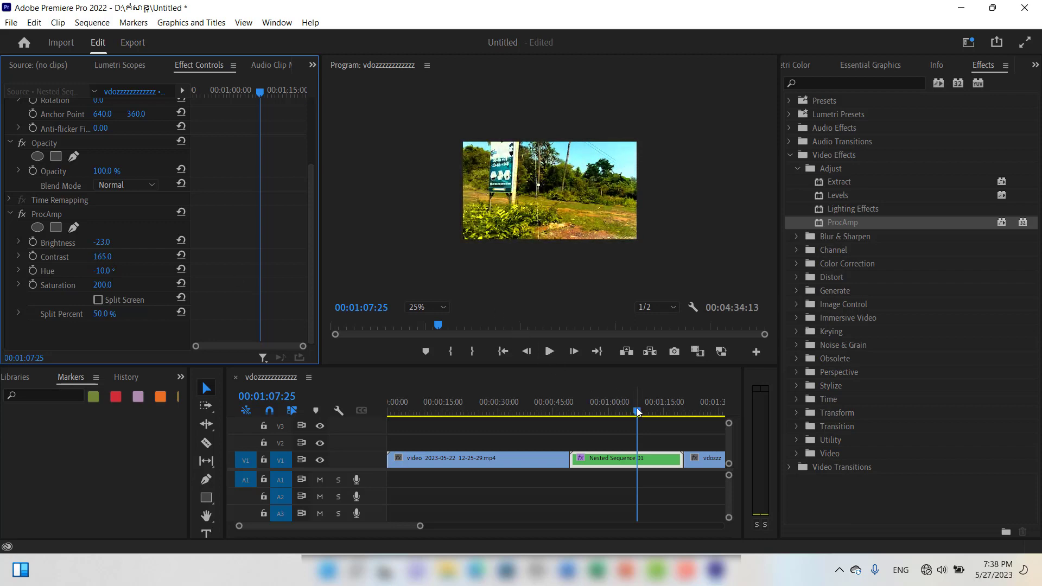
mouse_move(636, 411)
mouse_down()
mouse_move(536, 410)
mouse_move(638, 399)
mouse_move(617, 406)
mouse_up()
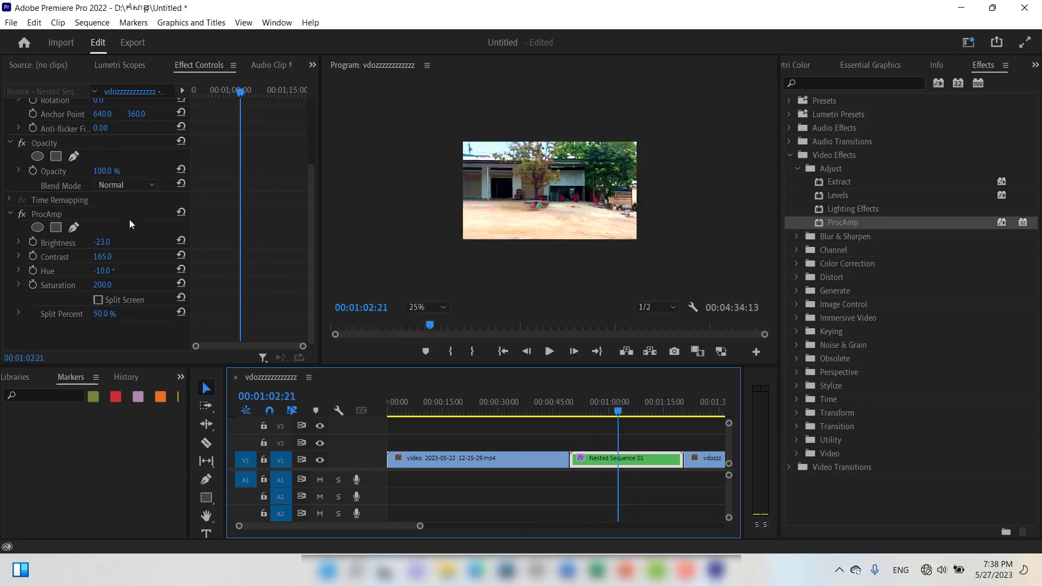
Step: Collapse ProcAmp and delete it from the nested clip
click(20, 214)
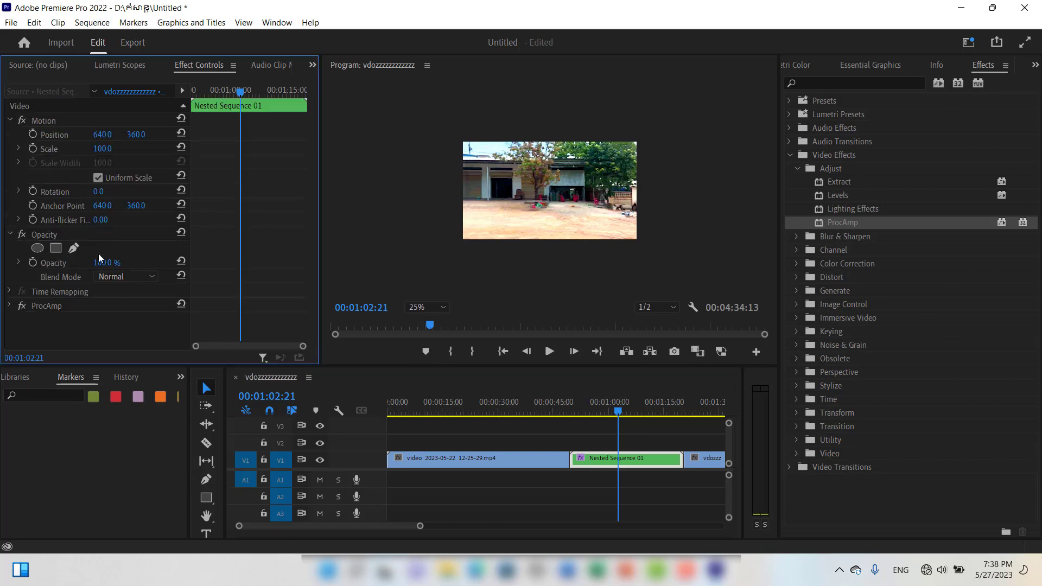
click(328, 570)
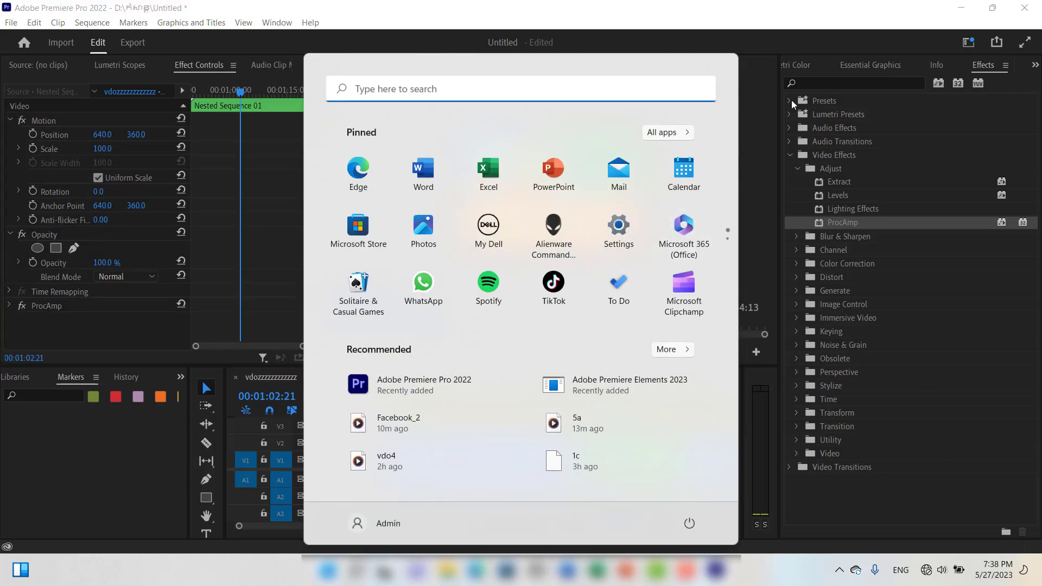
click(196, 285)
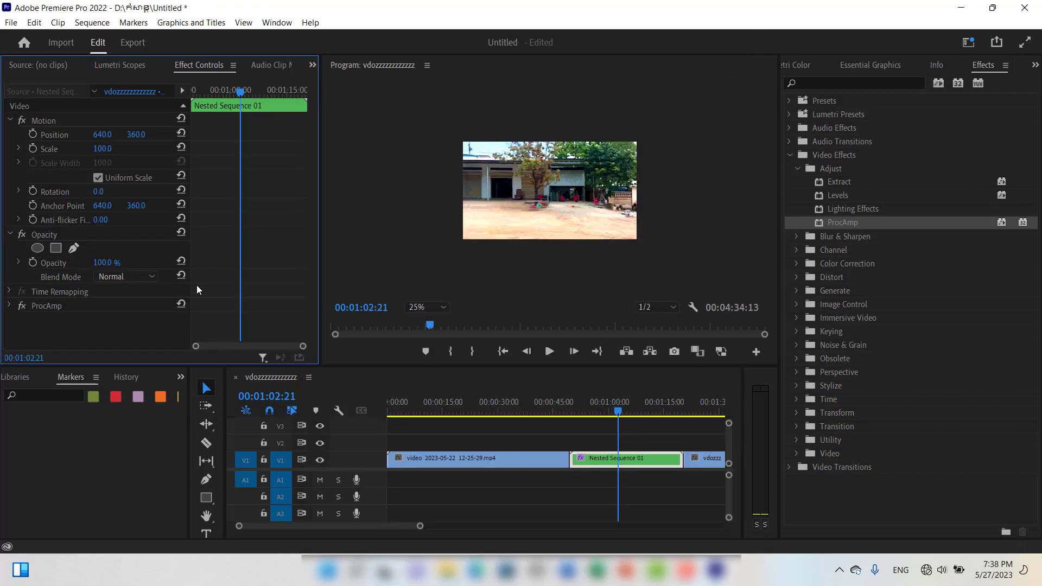
click(110, 305)
key(Delete)
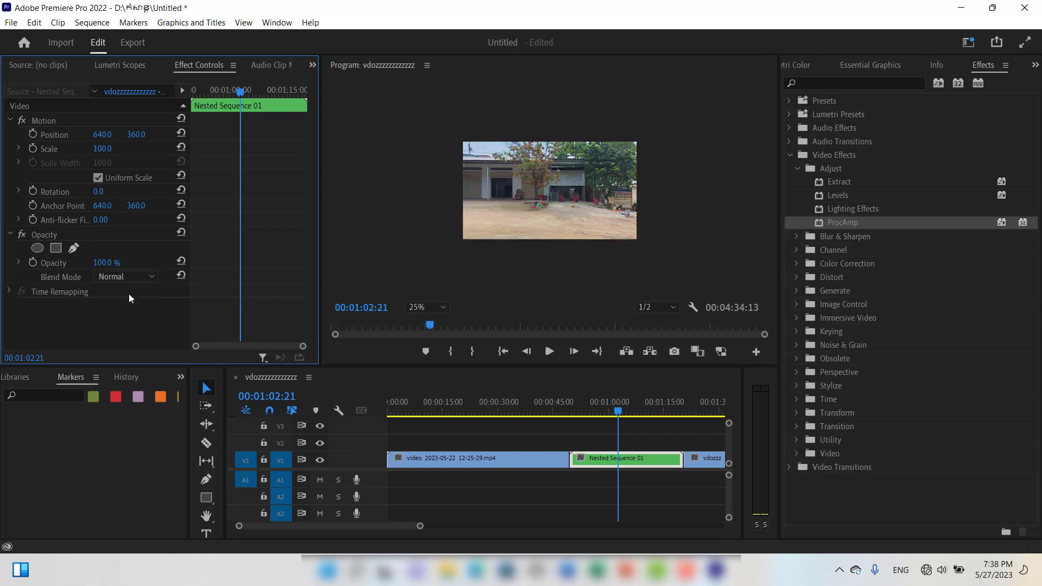
Step: Apply Camera Blur from Blur & Sharpen to the nested clip, scrub to 00:01:03:19, and set Percent Blur to 15
click(796, 169)
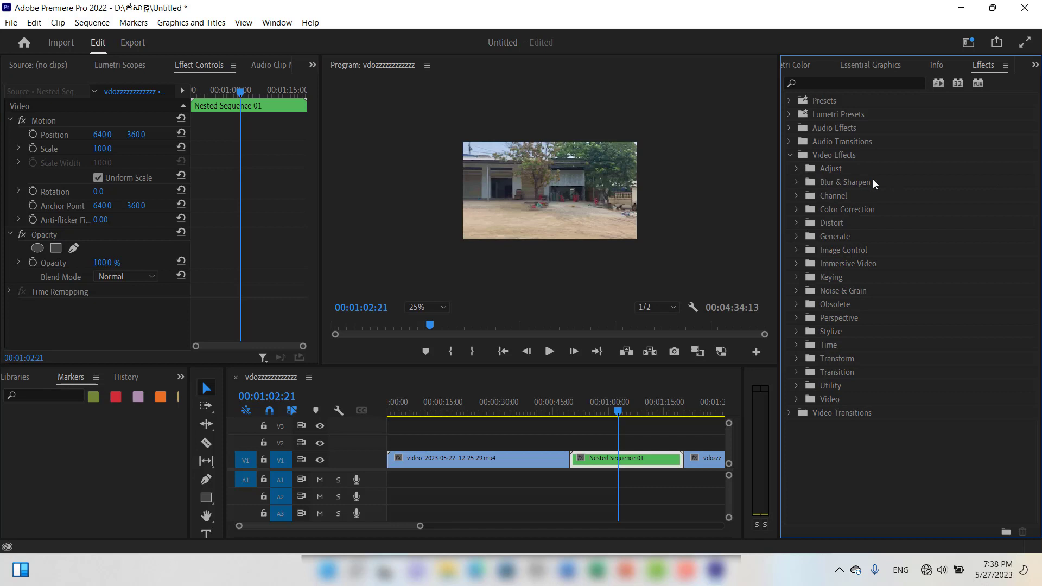
click(797, 183)
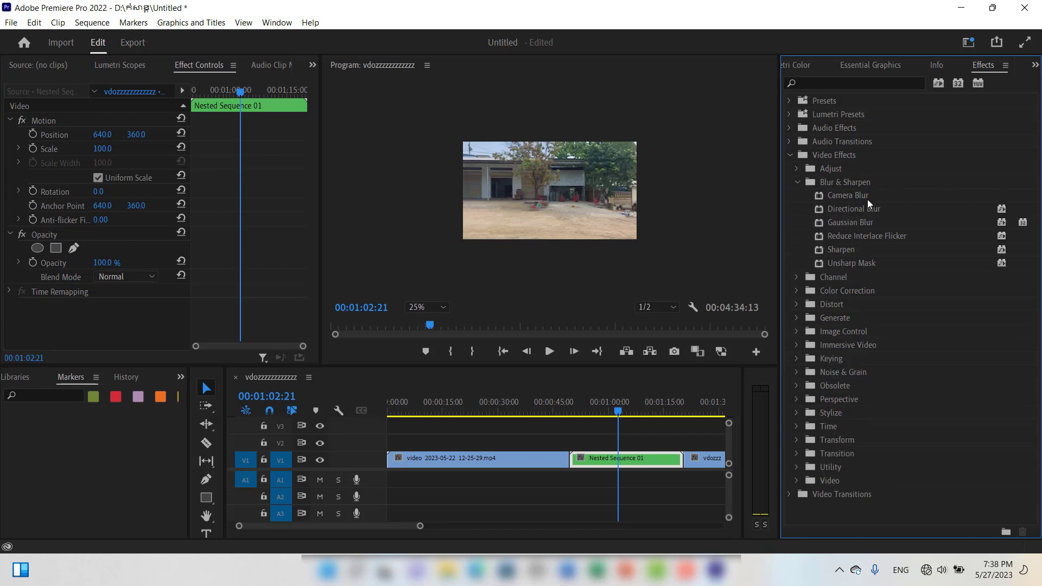
drag(867, 200, 591, 459)
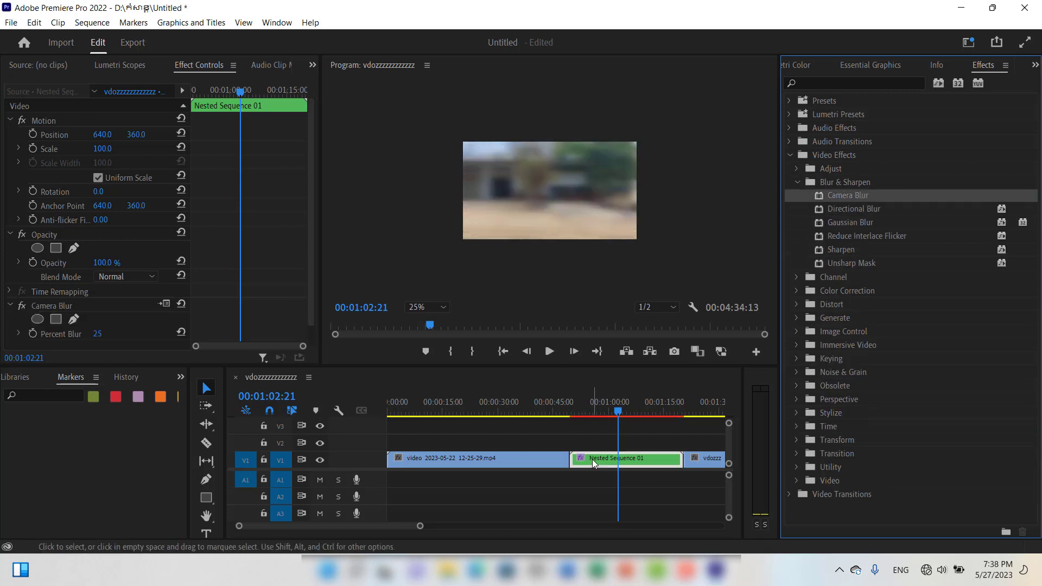
mouse_move(619, 411)
mouse_down()
mouse_move(588, 417)
mouse_move(627, 421)
mouse_move(617, 423)
mouse_up()
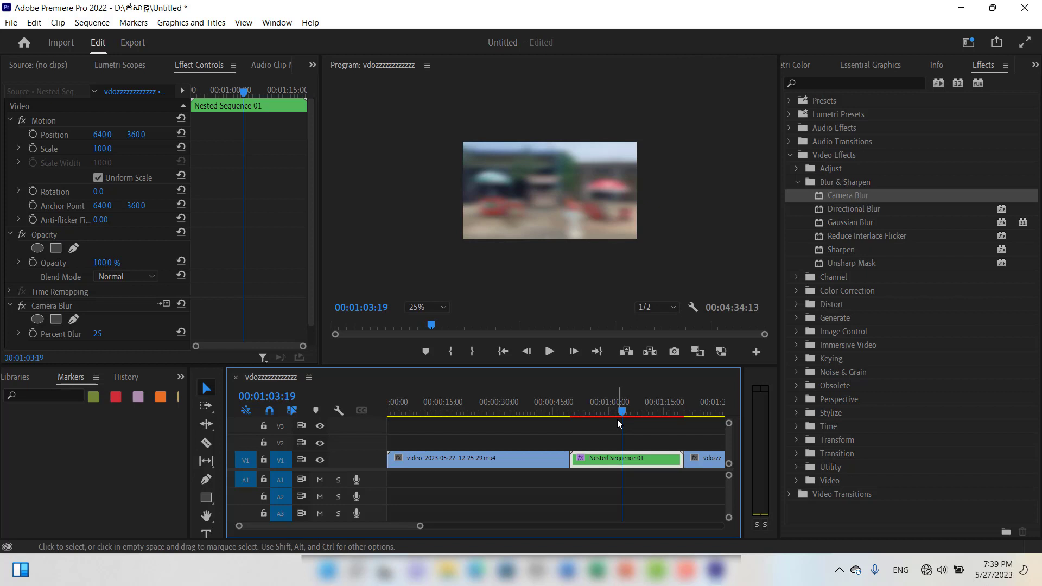
scroll(41, 268, down, 1)
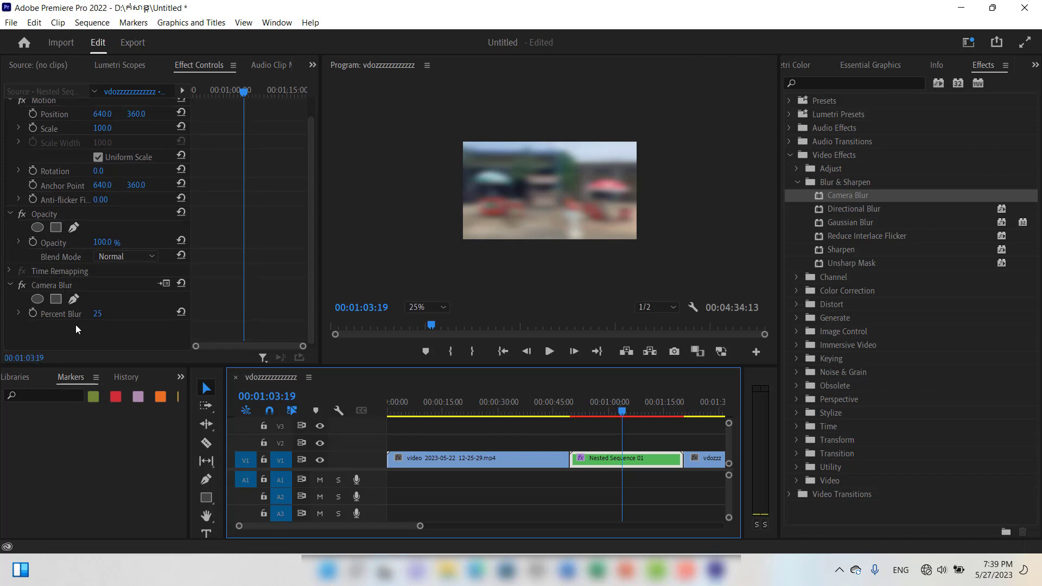
mouse_move(99, 315)
mouse_down()
mouse_move(140, 315)
mouse_move(93, 315)
mouse_up()
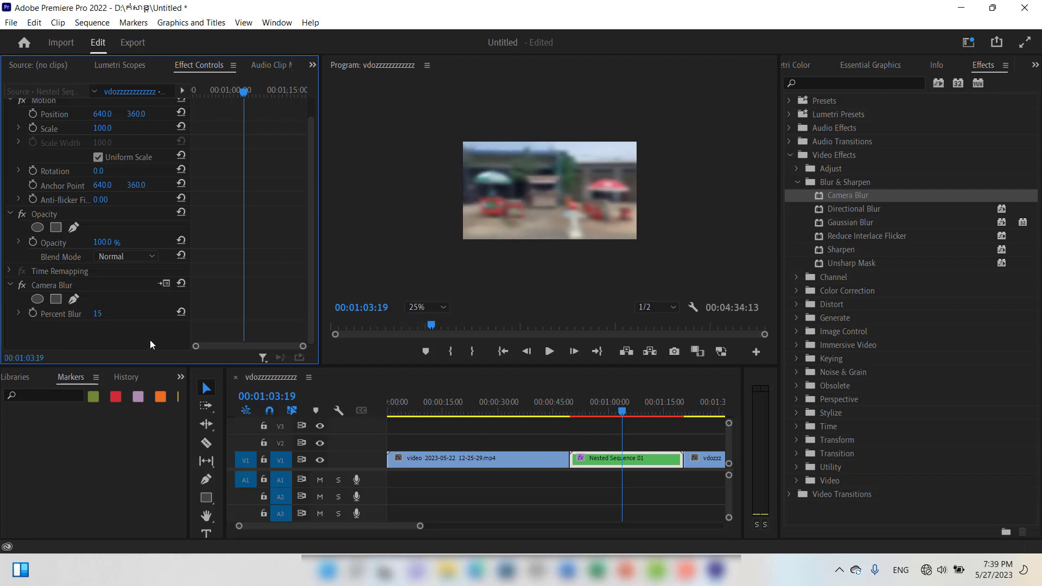
Step: Delete Camera Blur from the nested clip and collapse the Blur & Sharpen effects group
click(122, 288)
key(Delete)
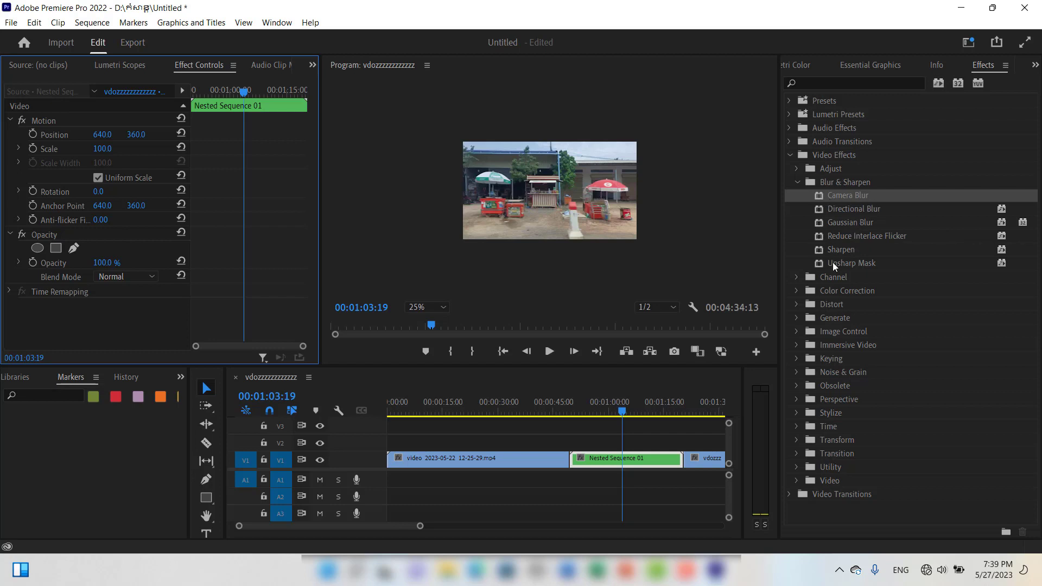
click(797, 182)
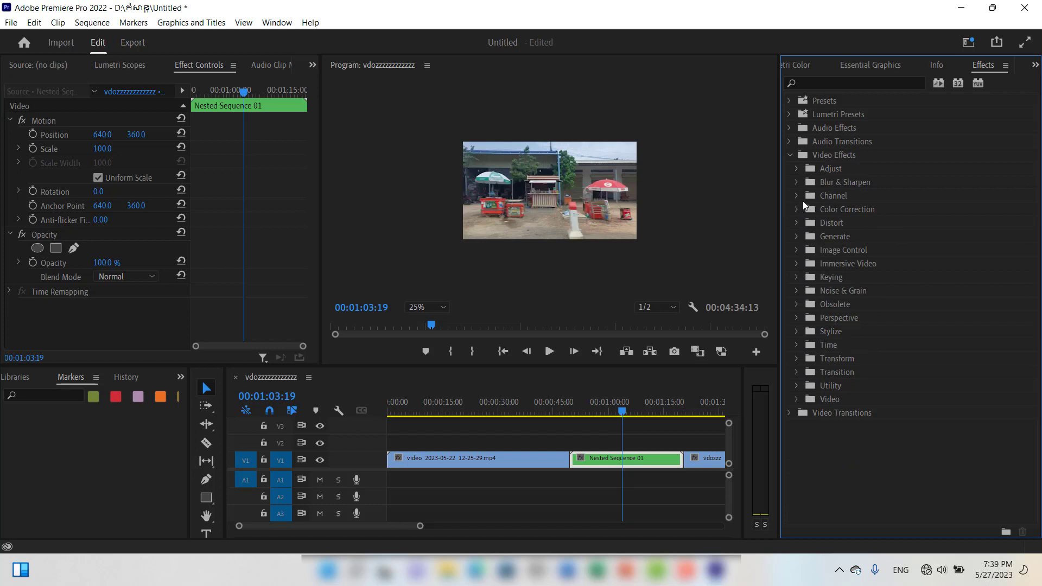
Step: Apply the Channel group's Invert effect twice to the nested clip, and scrub to 00:00:58:03 to review both instances' settings
click(801, 194)
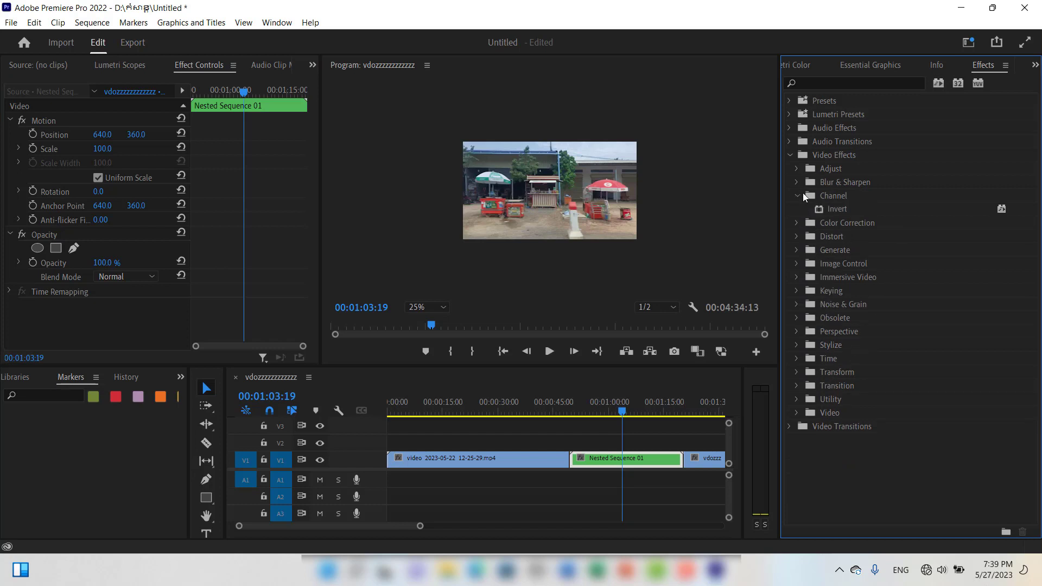
double_click(860, 208)
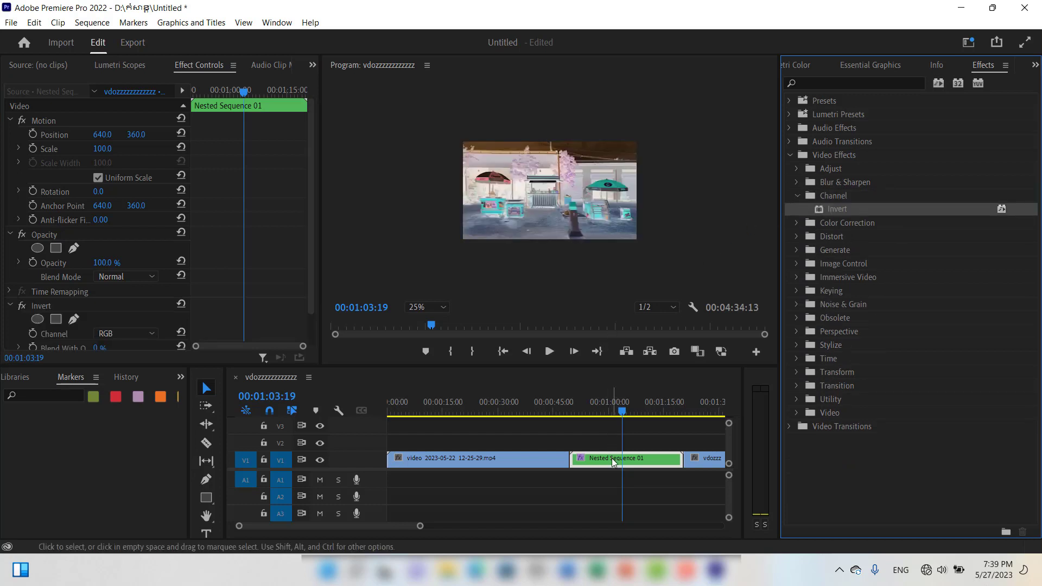
drag(842, 213, 622, 461)
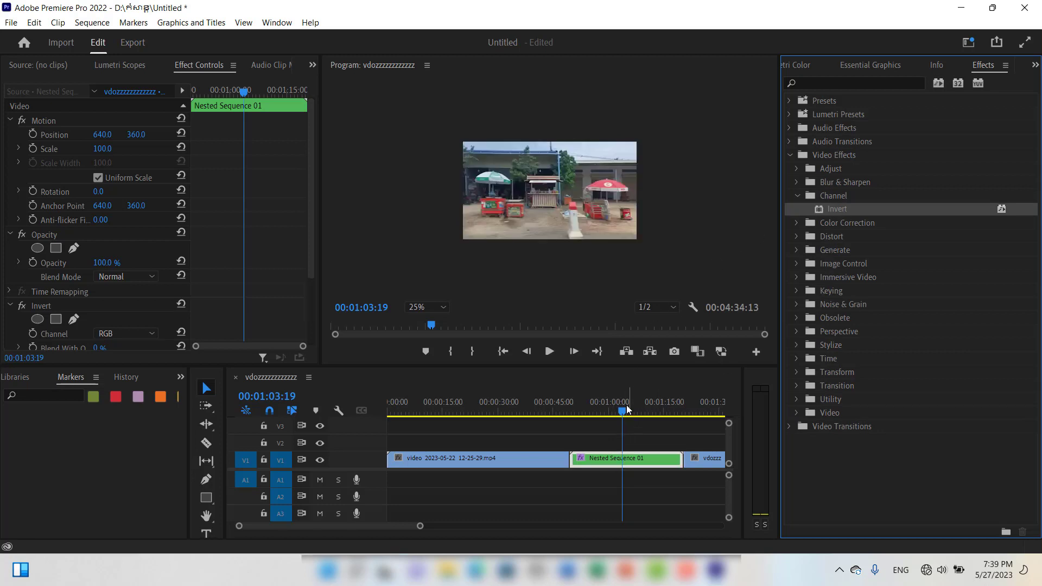
drag(621, 410, 602, 418)
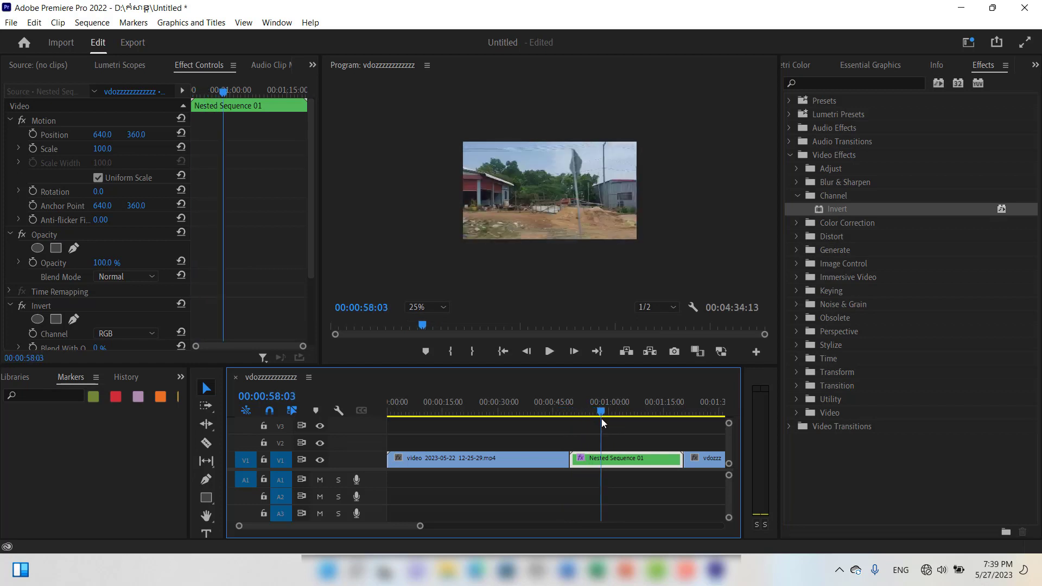
scroll(81, 277, down, 3)
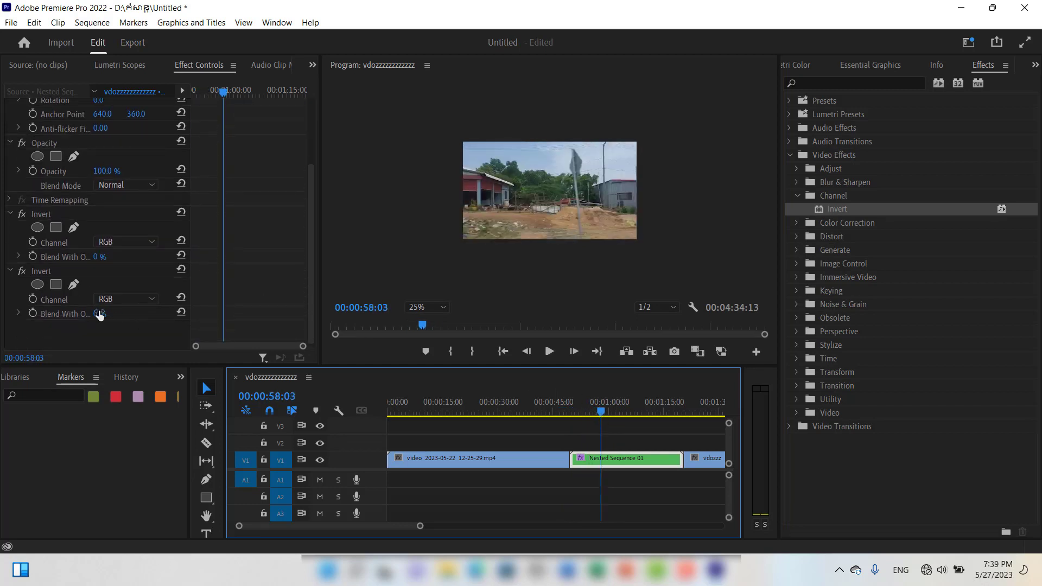
Step: Set the second Invert's Blend With Original to 100% and preview the nested clip by playing and scrubbing through it
drag(98, 316, 158, 316)
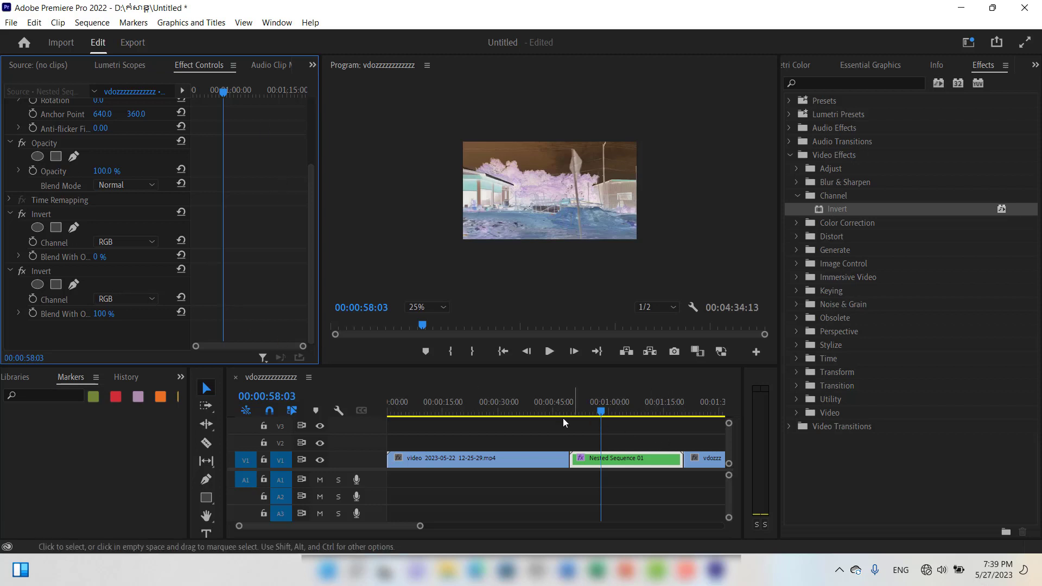
mouse_move(607, 414)
mouse_down()
mouse_move(545, 416)
mouse_move(599, 413)
mouse_up()
click(551, 356)
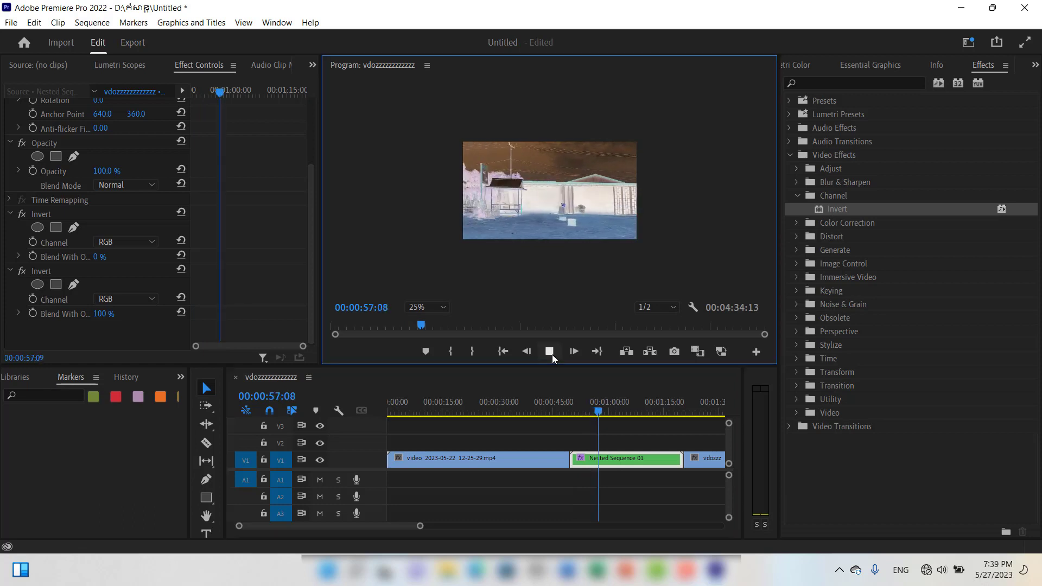
click(552, 354)
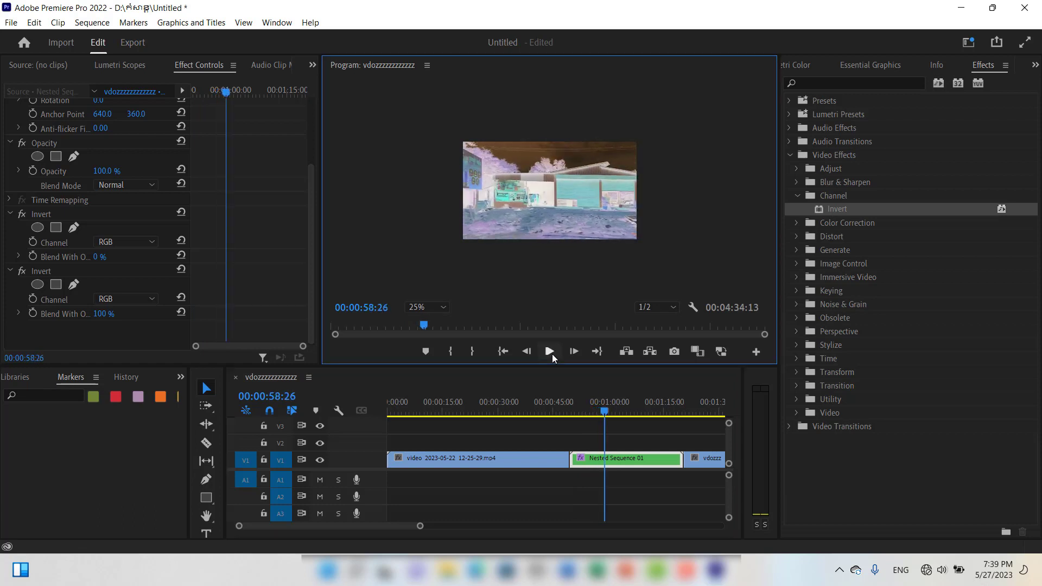
drag(607, 412, 621, 412)
click(549, 354)
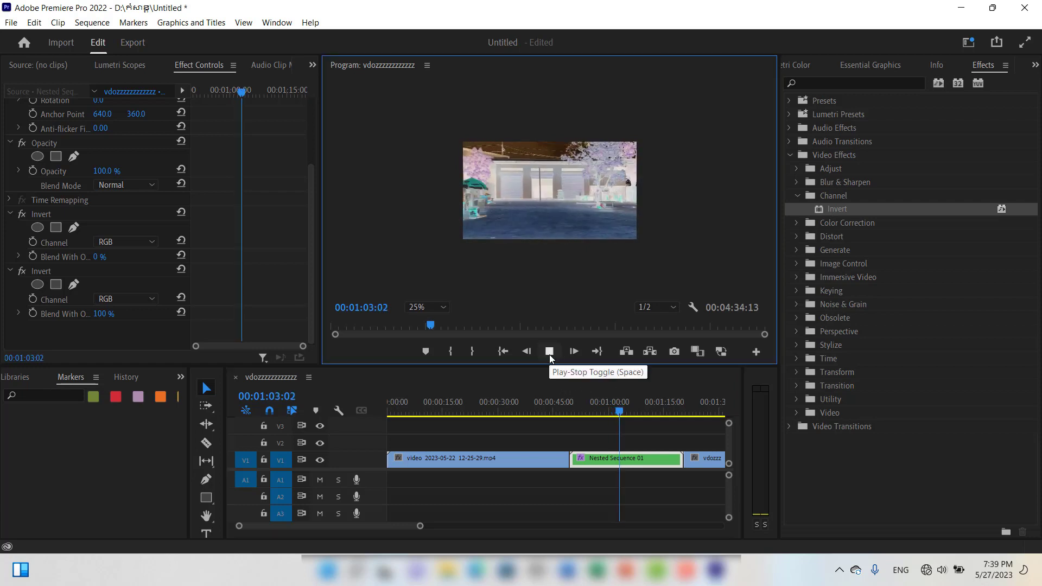
click(549, 354)
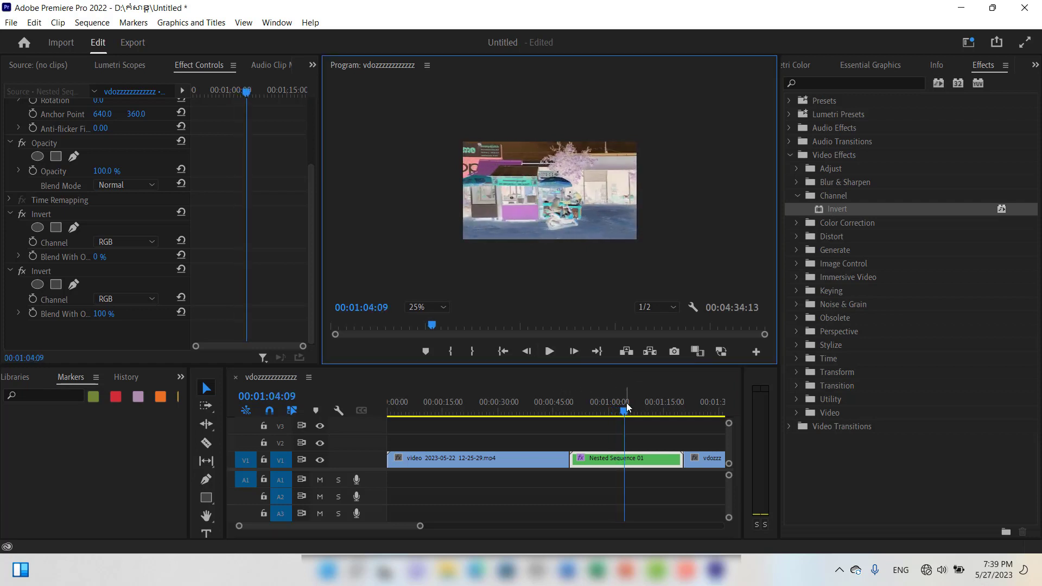
mouse_move(627, 411)
mouse_down()
mouse_move(647, 411)
mouse_move(633, 411)
mouse_up()
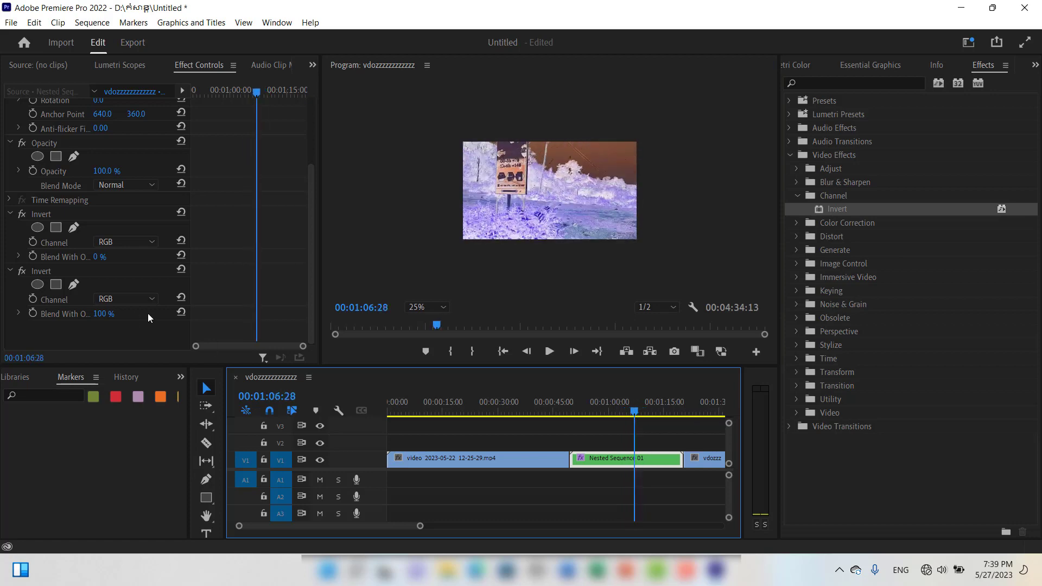
Step: Try the Green and Lightness channels on the second Invert effect, scrubbing through the nested clip to compare them
click(153, 295)
click(133, 326)
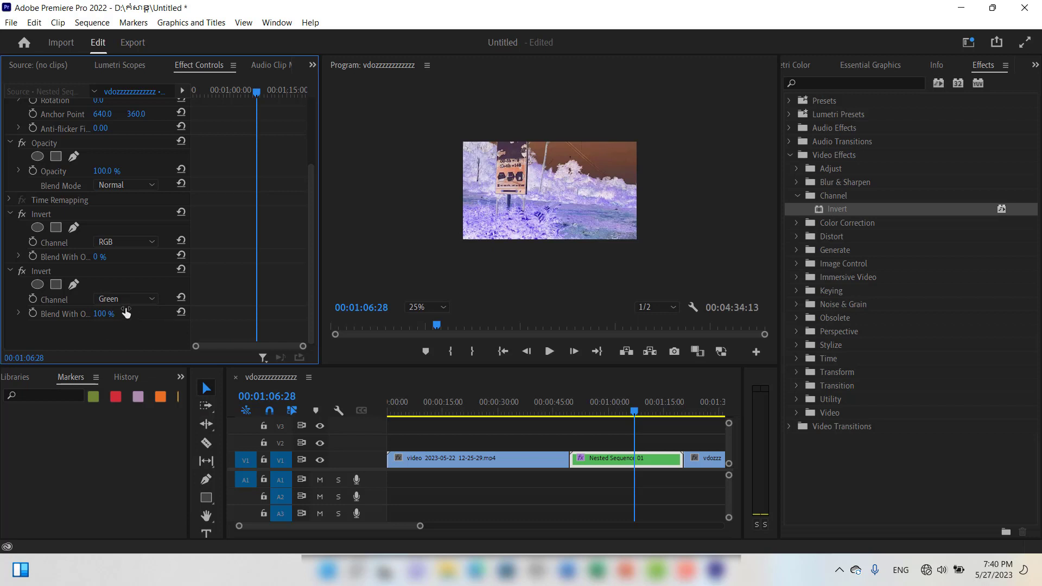
click(636, 415)
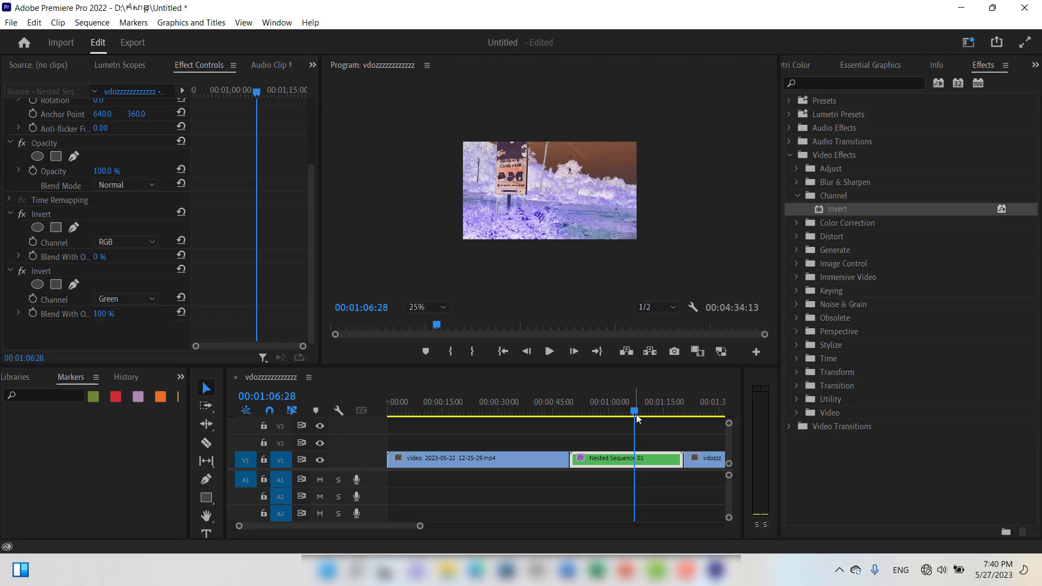
drag(636, 415, 621, 416)
click(155, 297)
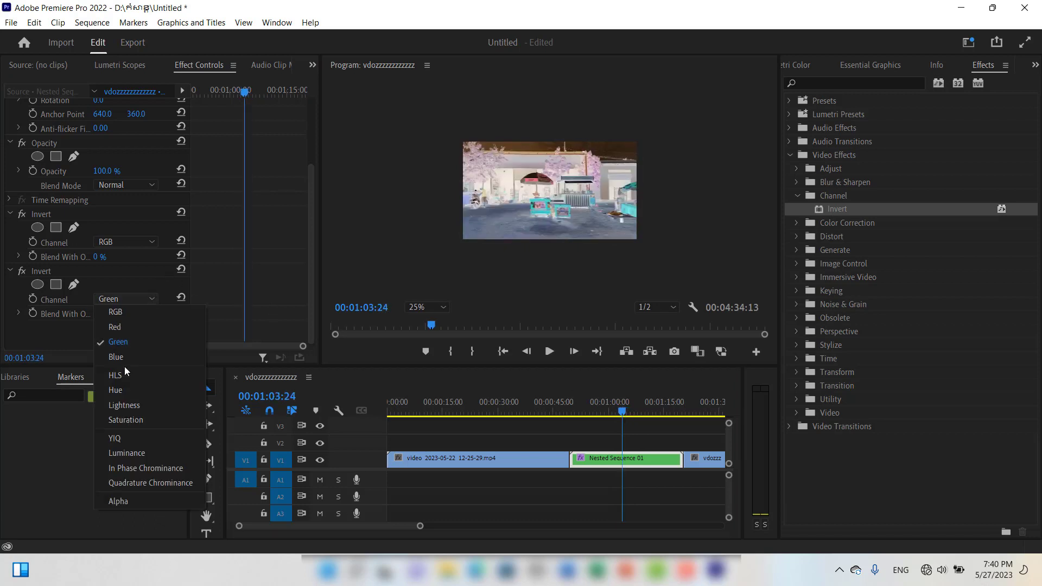
click(126, 405)
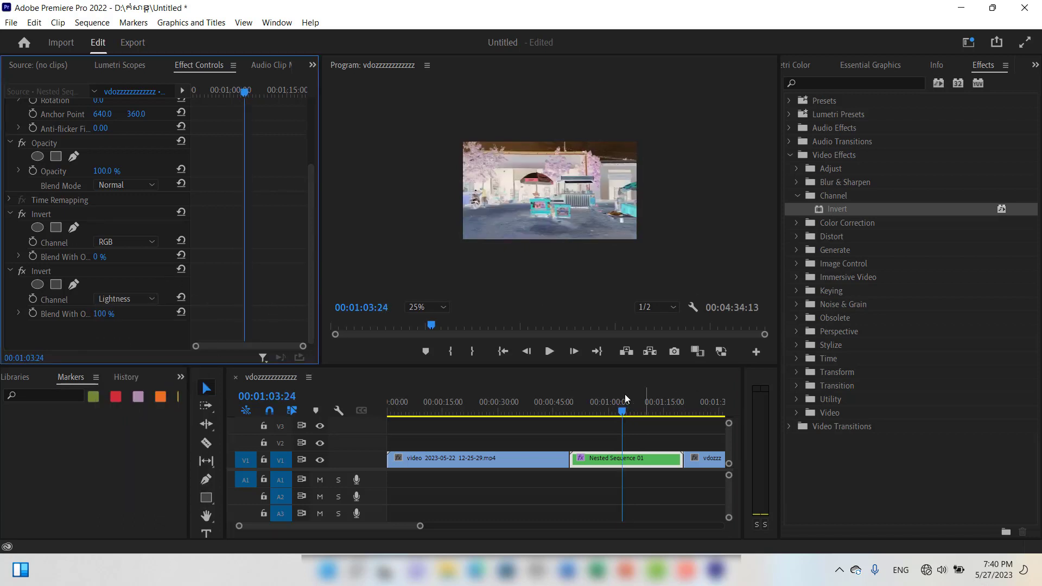
mouse_move(623, 412)
mouse_down()
mouse_move(594, 412)
mouse_move(633, 414)
mouse_up()
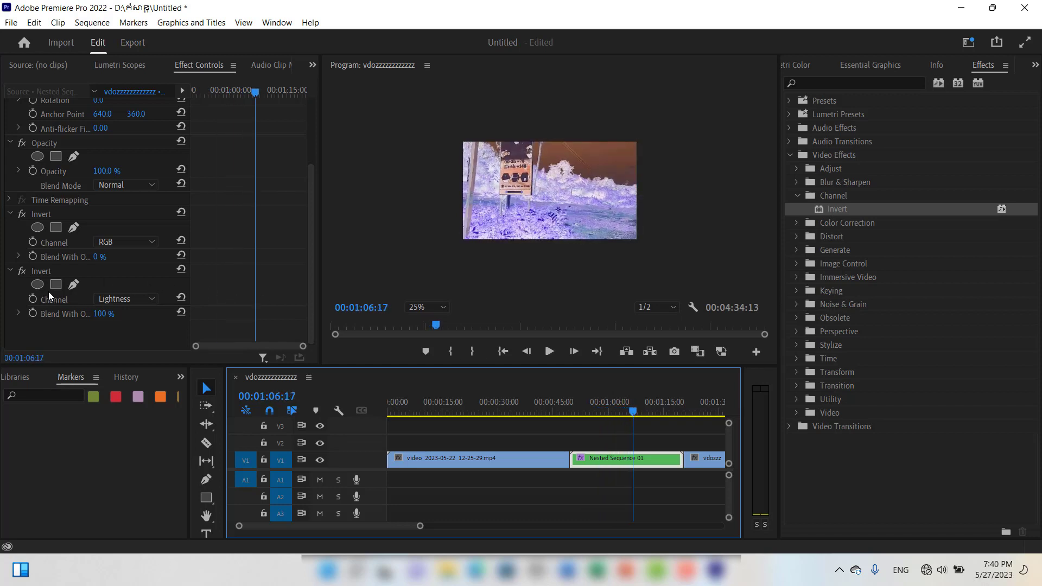
Step: Delete both Invert effects from the nested clip and collapse the Channel effects group
click(120, 277)
click(100, 275)
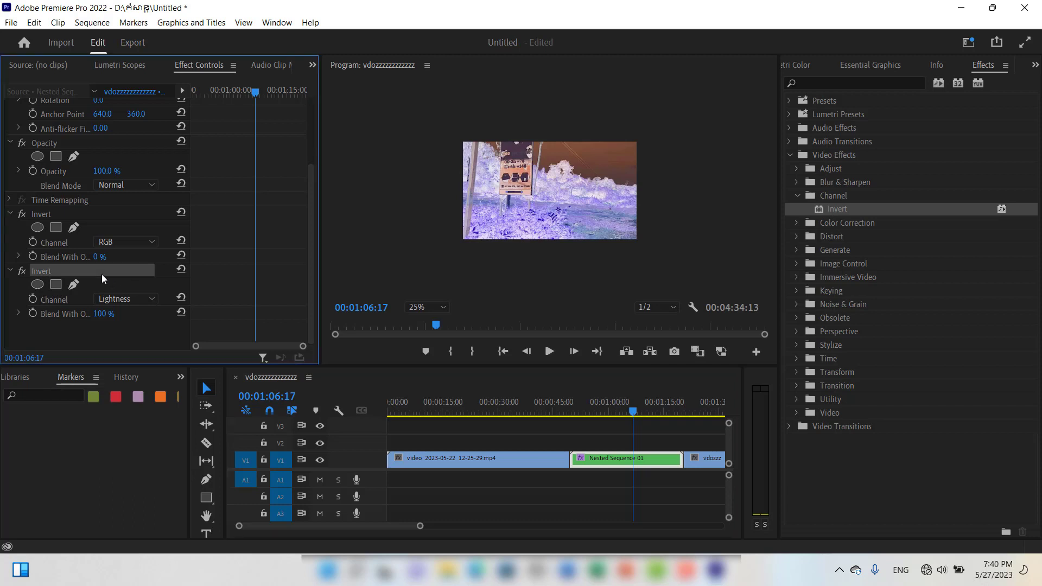
key(Delete)
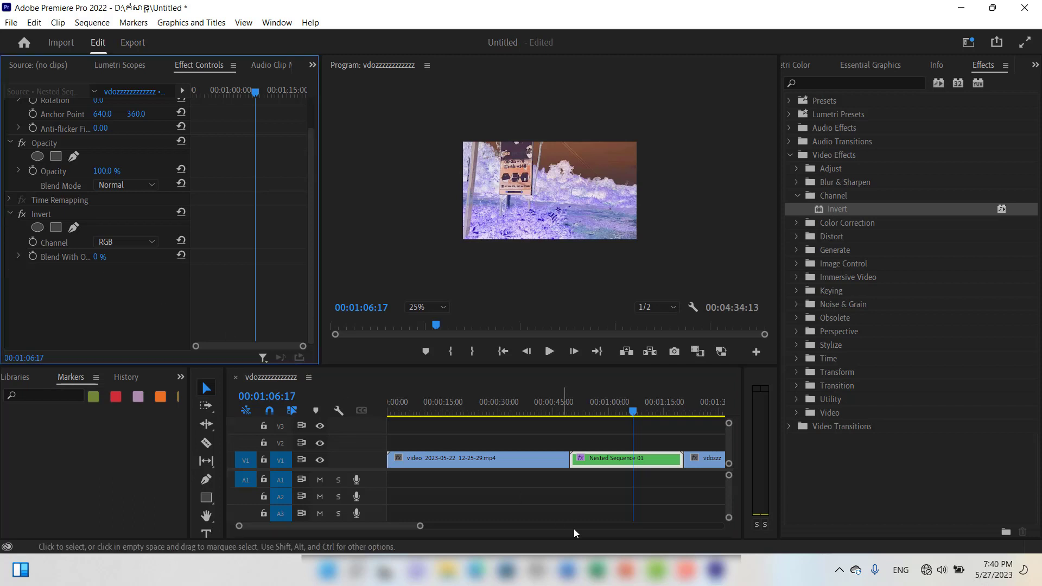
click(96, 216)
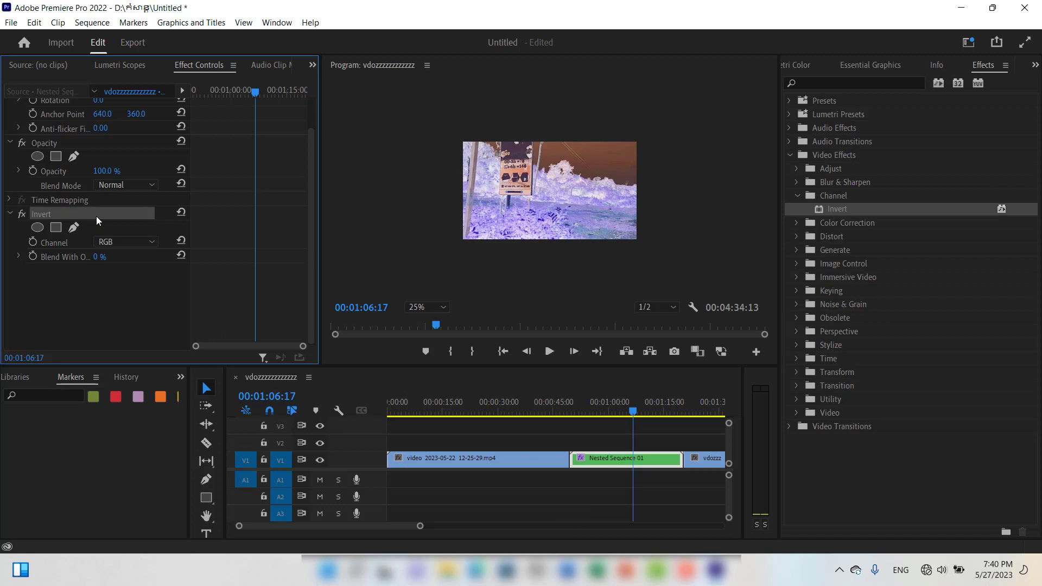
key(Delete)
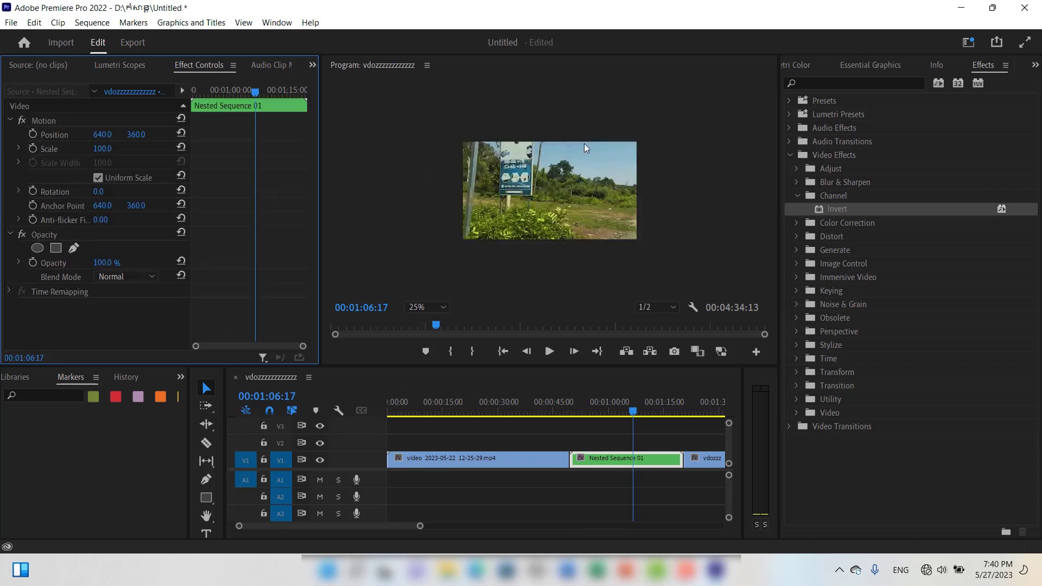
click(797, 197)
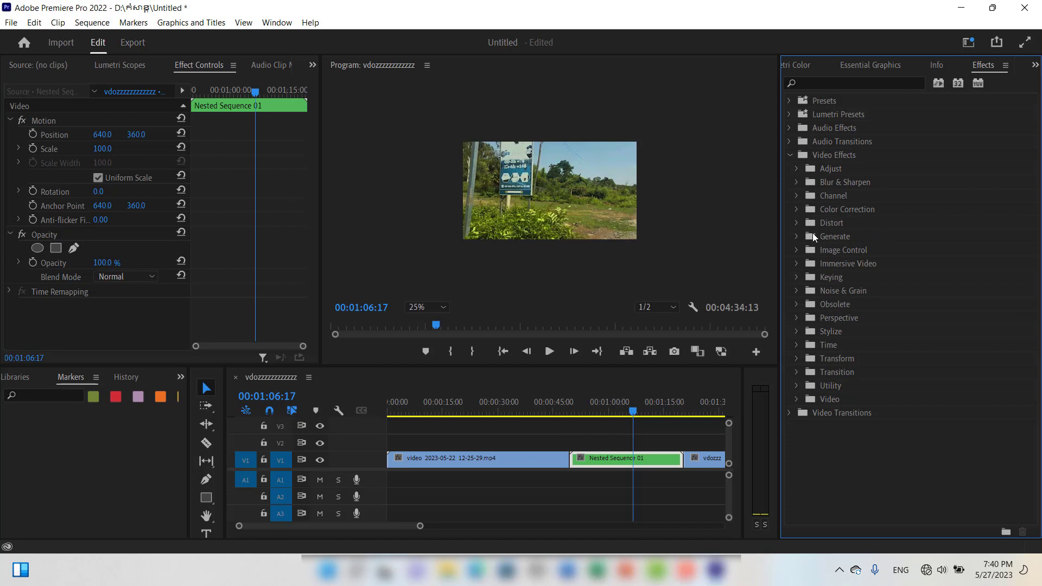
Step: Apply Color Correction's Brightness & Contrast to the nested clip with Brightness -7 and Contrast -84, and scrub to 00:00:57:06 to preview it
click(799, 208)
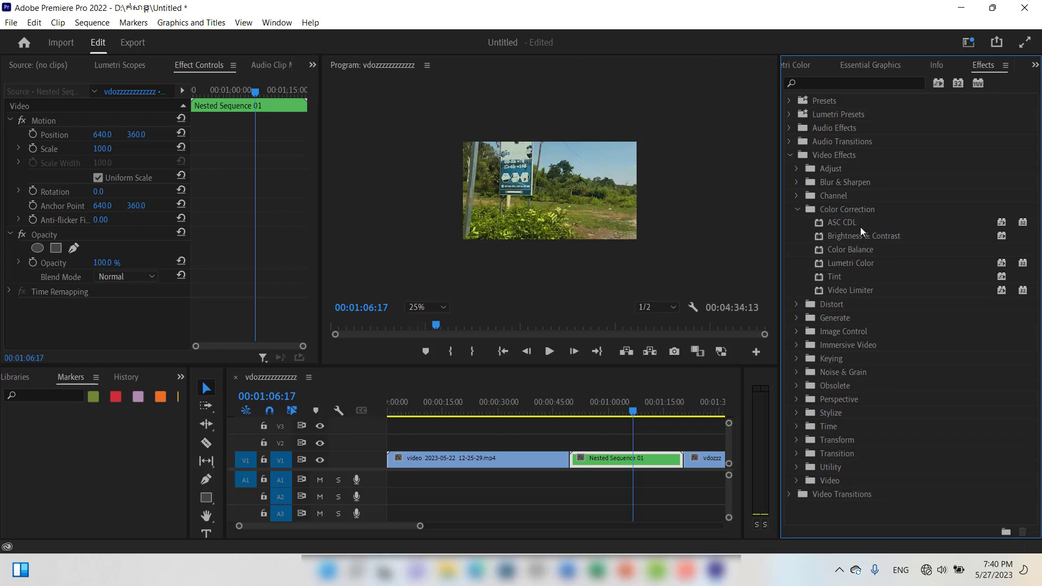
drag(848, 235, 606, 456)
mouse_move(631, 412)
mouse_down()
mouse_move(604, 419)
mouse_move(623, 414)
mouse_up()
scroll(19, 213, down, 1)
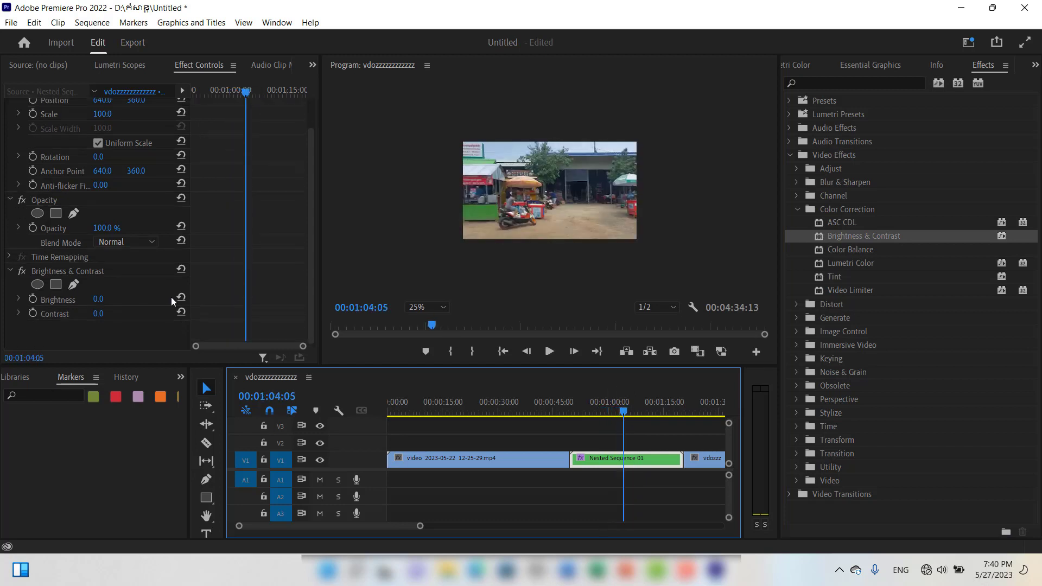
click(687, 570)
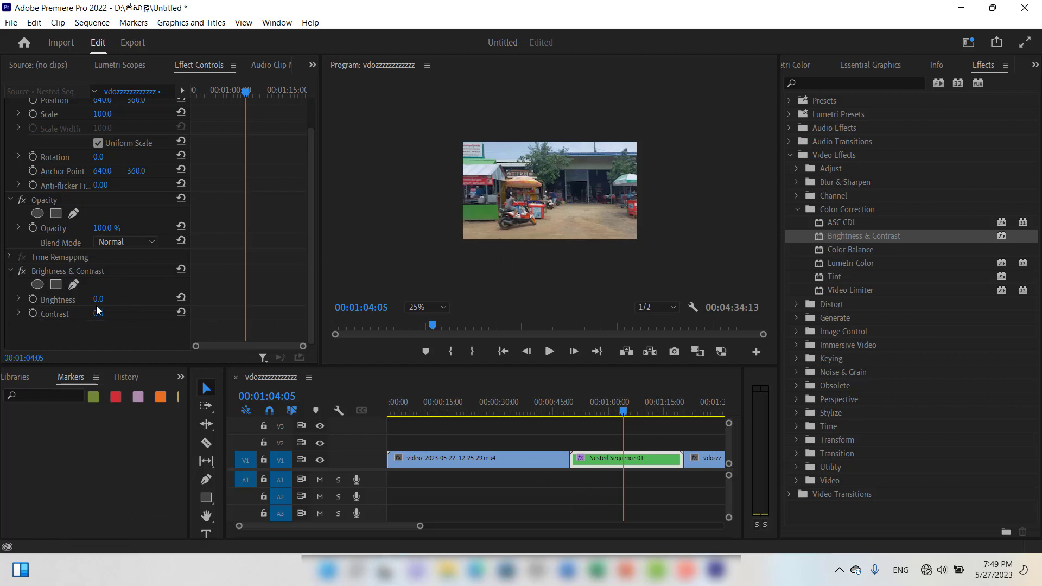
drag(99, 304, 78, 314)
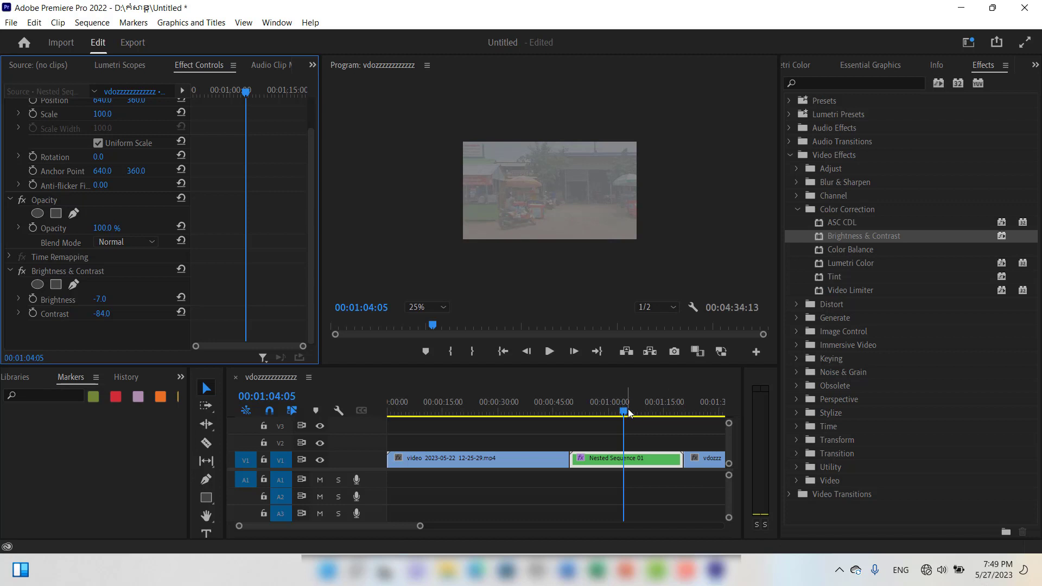
drag(629, 413, 600, 416)
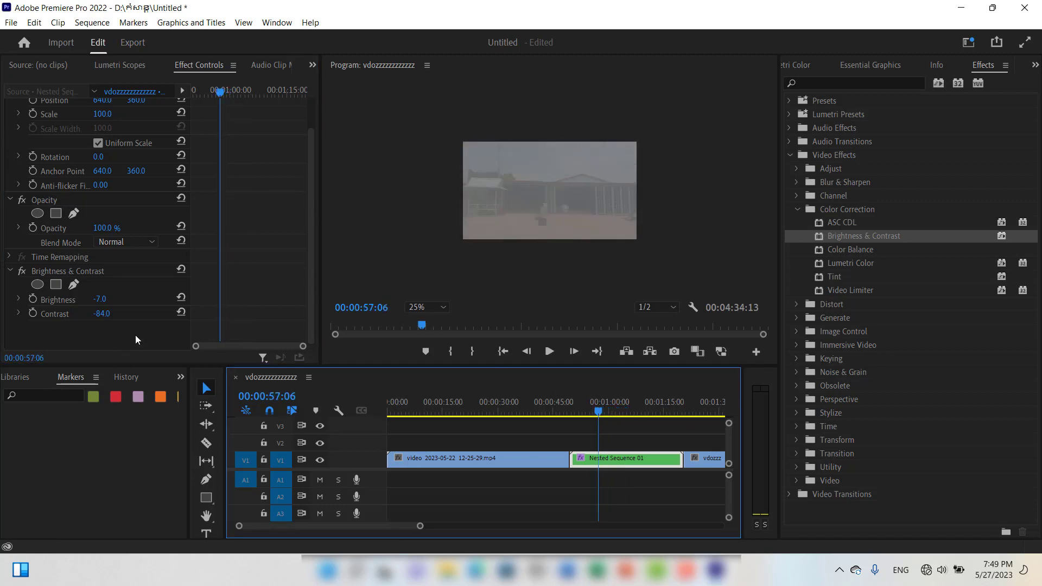
Step: Replace Brightness & Contrast on the nested clip with the Lumetri Color effect and bring its settings into view
click(124, 270)
key(Delete)
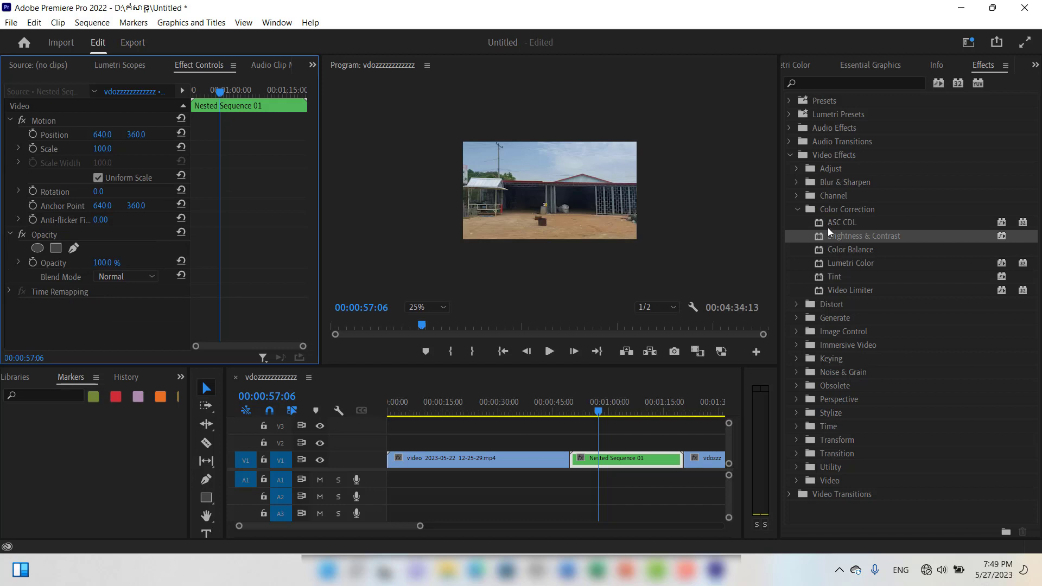
drag(848, 261, 603, 455)
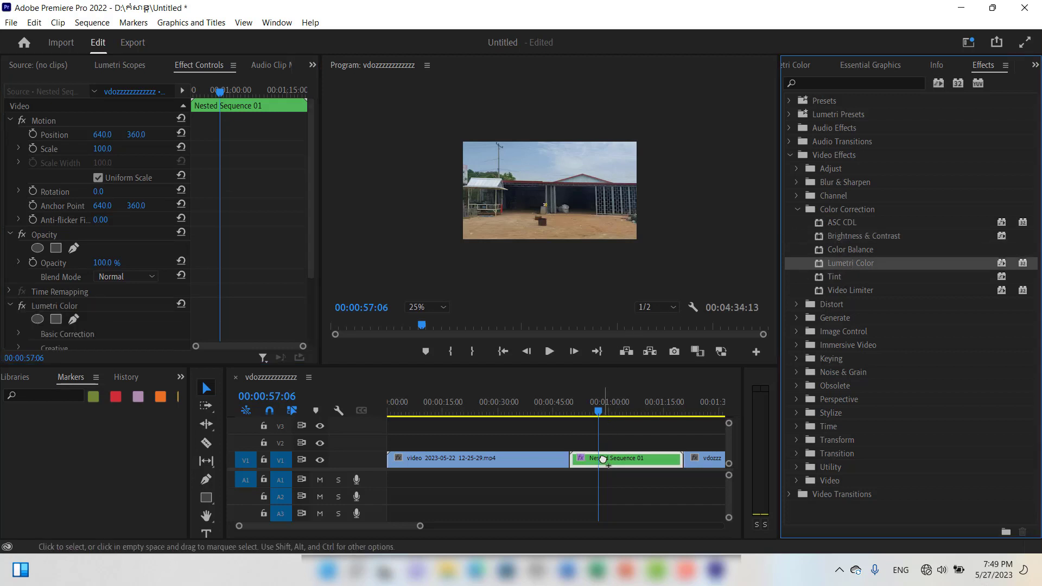
scroll(131, 325, down, 3)
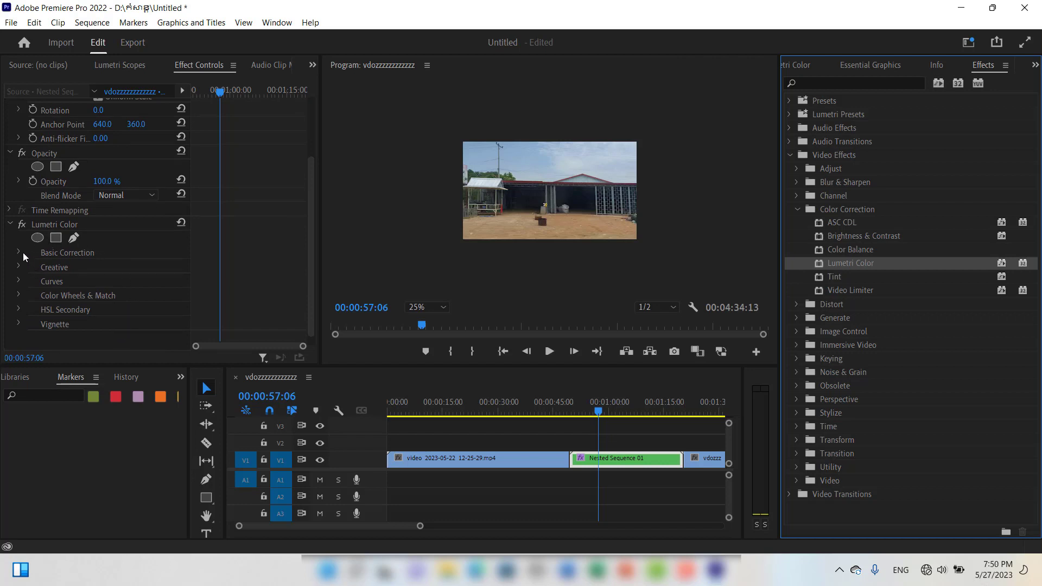
Step: Delete Lumetri Color from the nested clip and collapse the Color Correction effects group
click(106, 223)
click(111, 209)
click(111, 223)
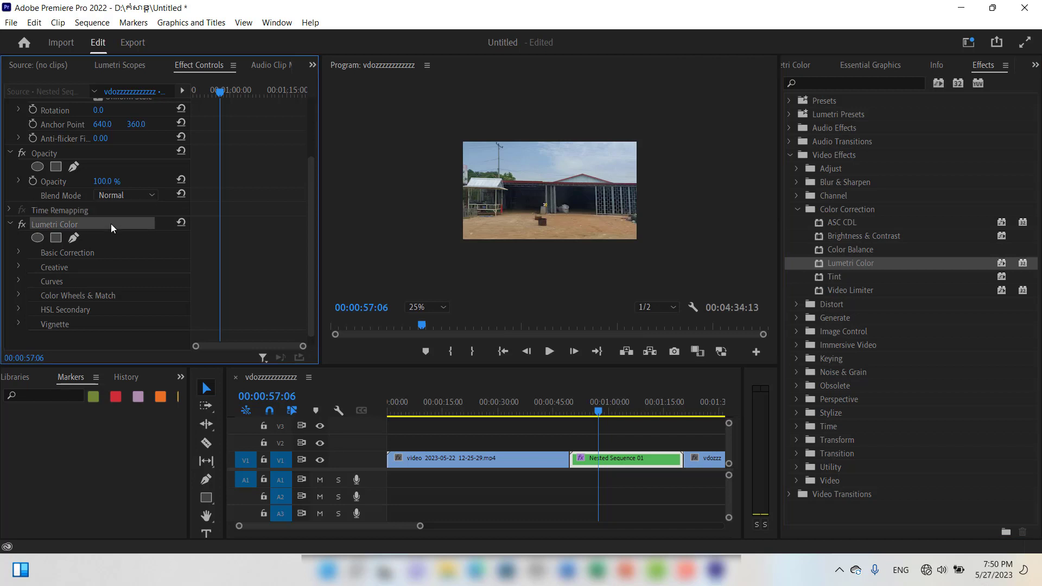
key(Delete)
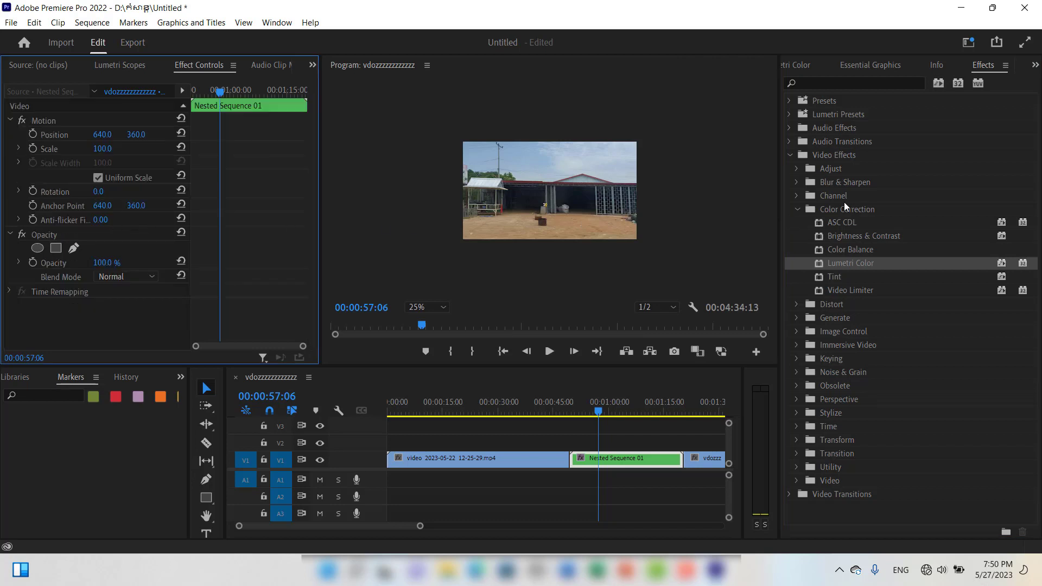
click(797, 209)
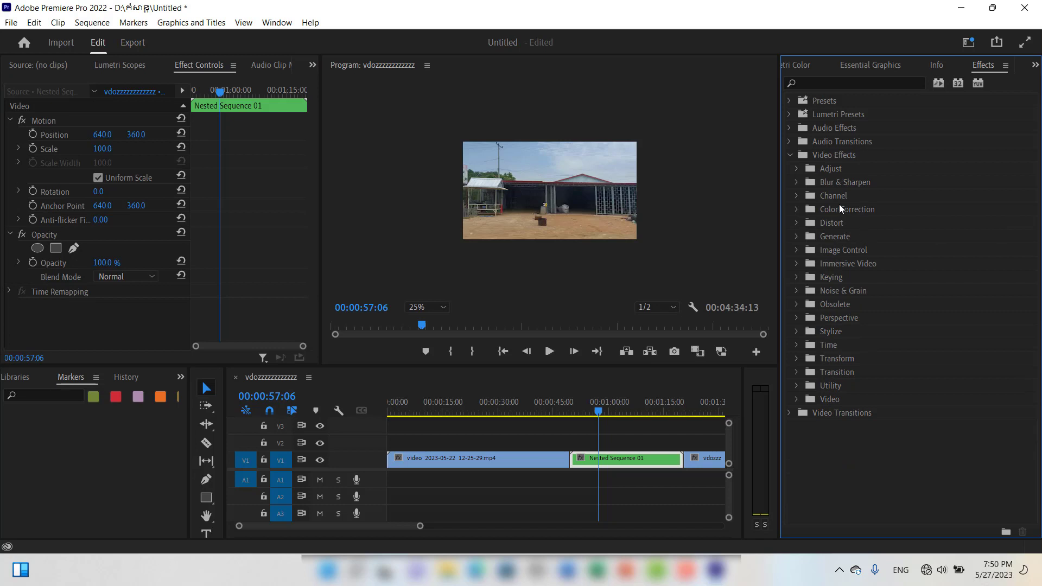
Step: Apply Lens Distortion from the Distort group to the nested clip, try a Curvature of -15, and reset it to 0
click(797, 223)
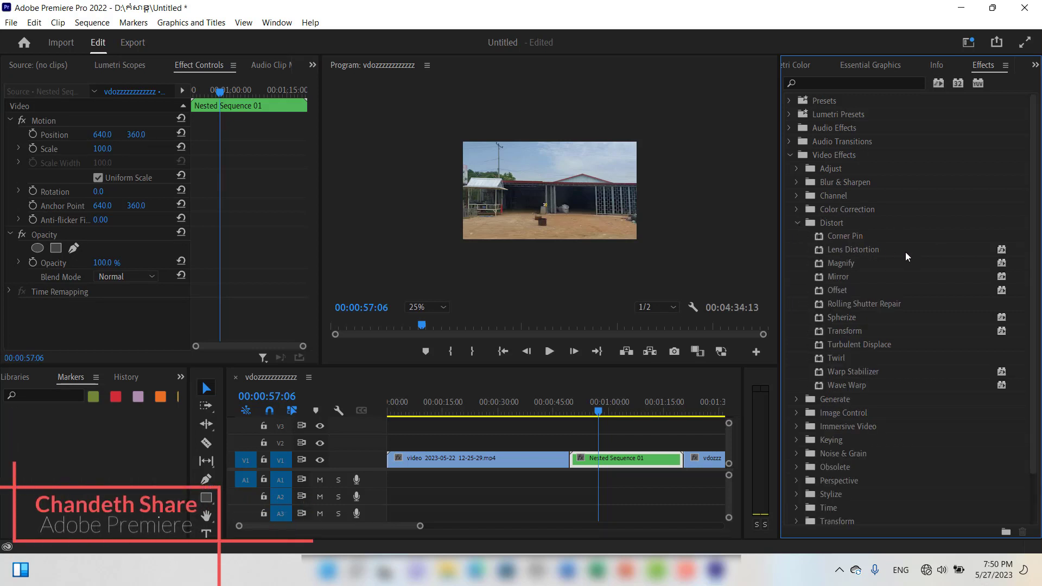
drag(876, 247, 604, 457)
scroll(51, 301, down, 3)
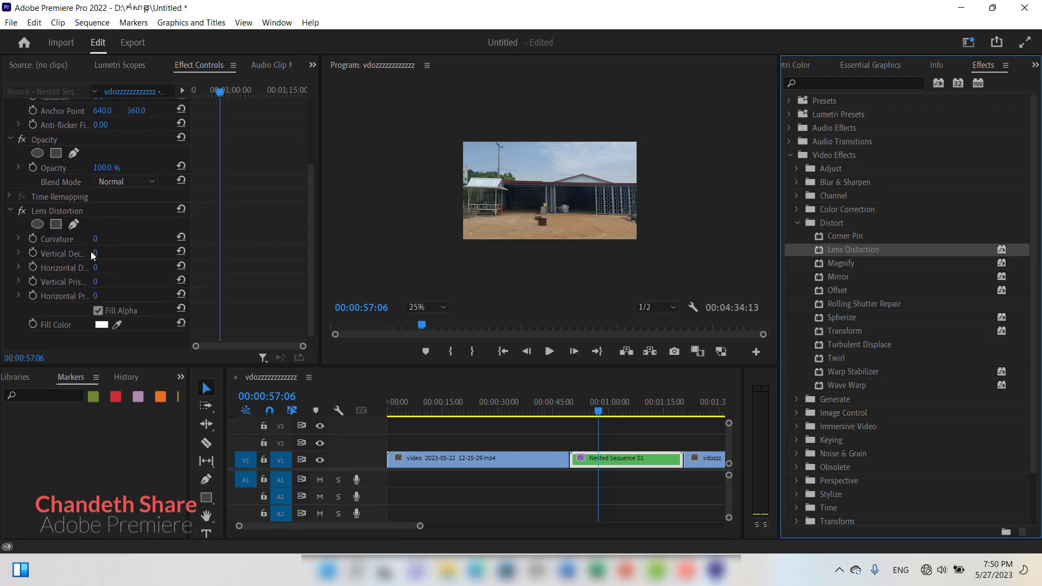
mouse_move(95, 239)
mouse_down()
mouse_move(140, 240)
mouse_move(53, 239)
mouse_move(99, 239)
mouse_move(57, 239)
mouse_move(88, 239)
mouse_up()
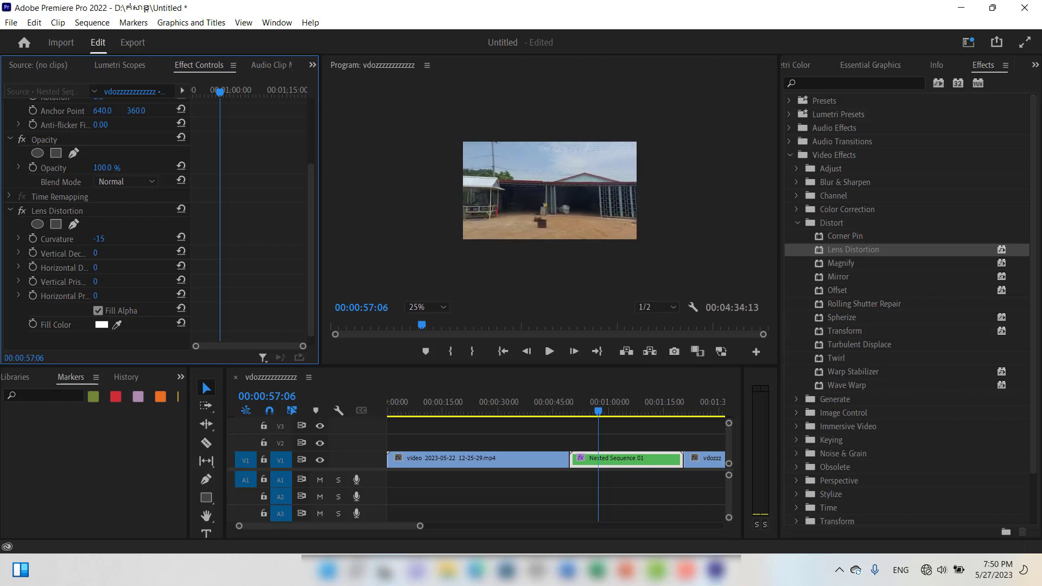
click(103, 239)
text(0)
click(171, 424)
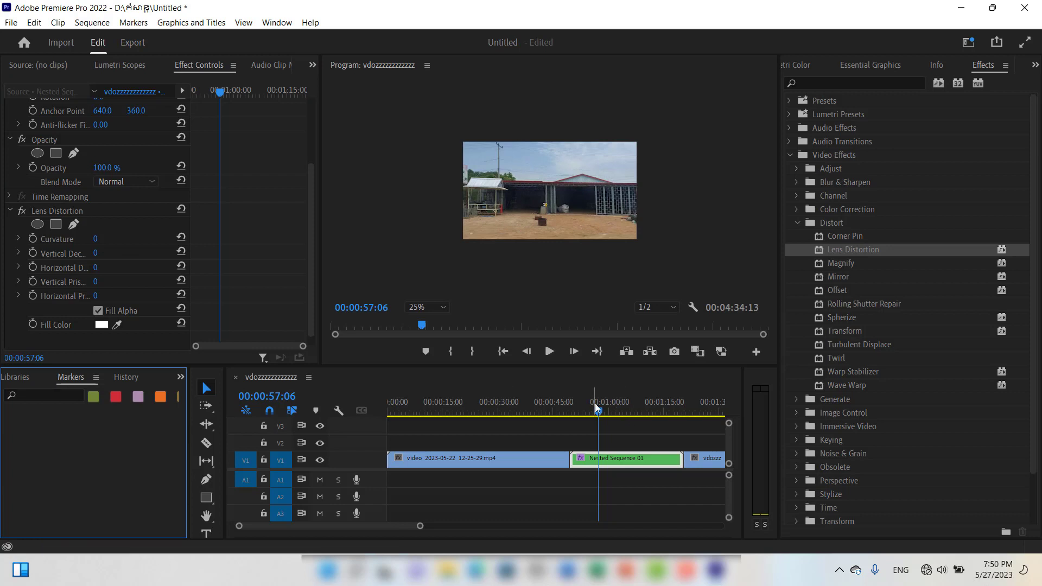
Step: Keyframe Lens Distortion's Curvature from 0 at 00:00:49:27 to -100 at 00:00:56:17, and return the playhead to 00:00:49:01
drag(419, 526, 319, 519)
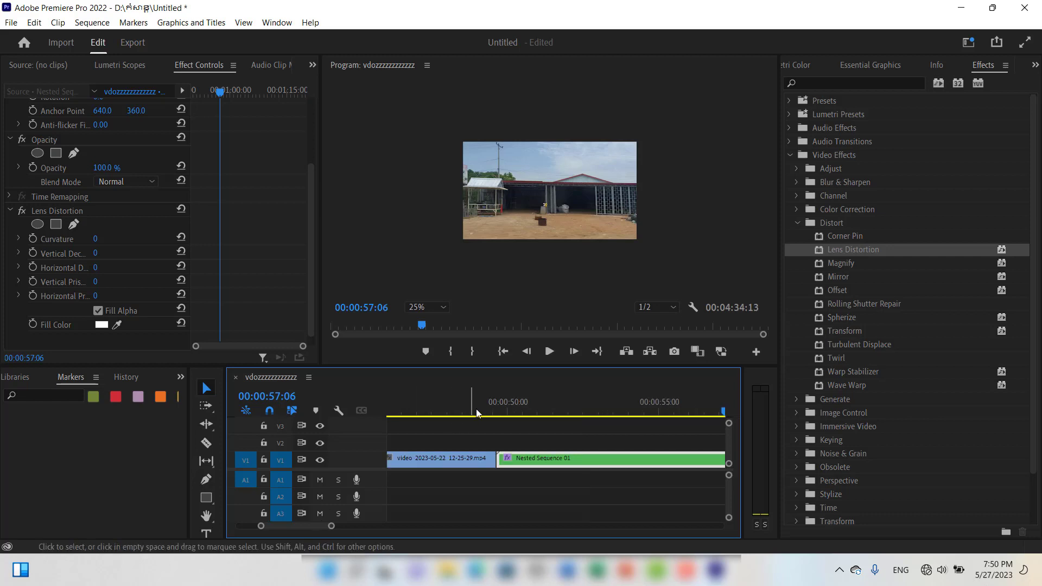
click(506, 411)
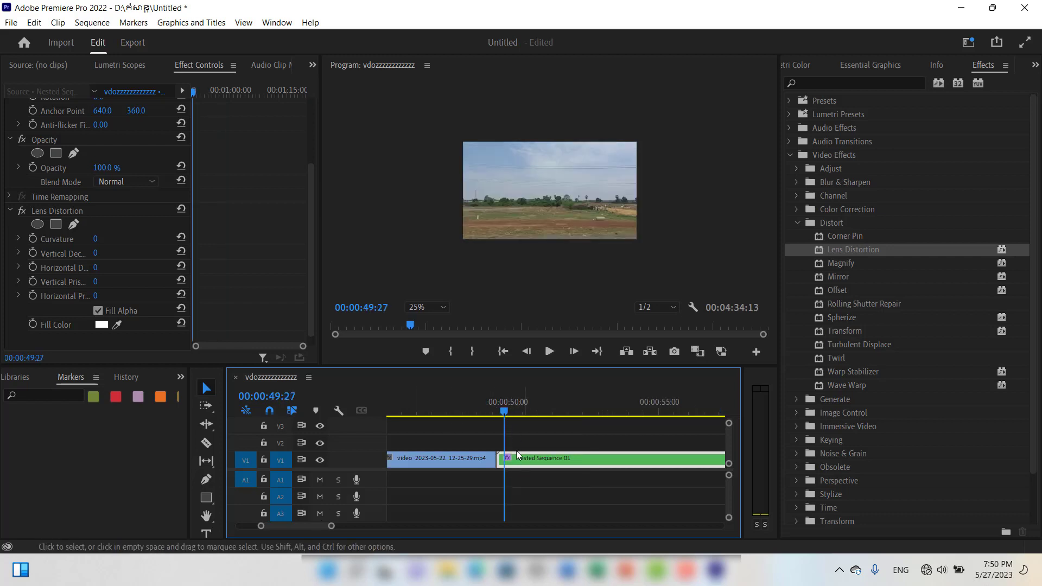
click(31, 238)
drag(506, 412, 706, 411)
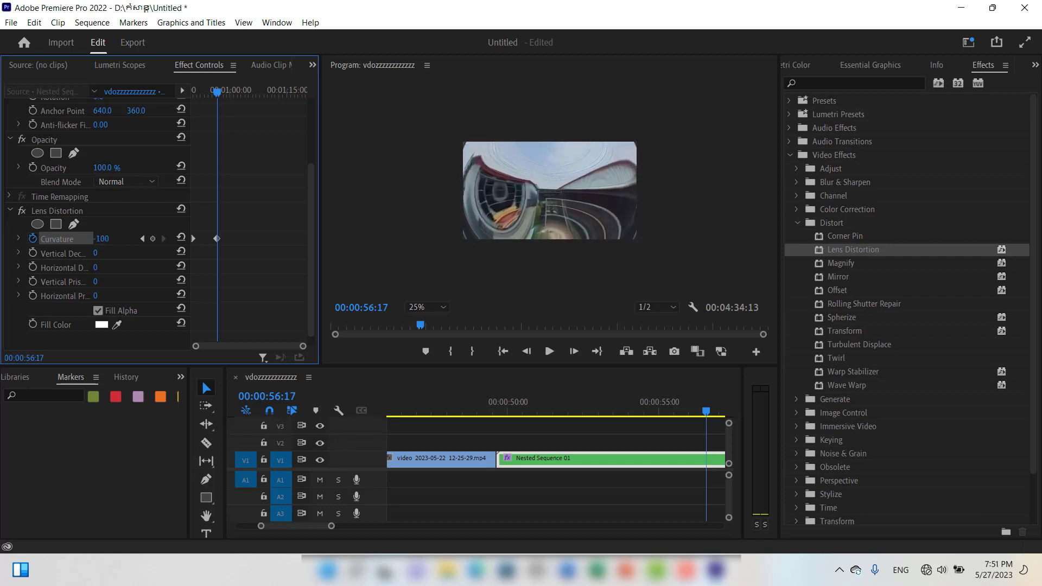
drag(705, 415, 480, 415)
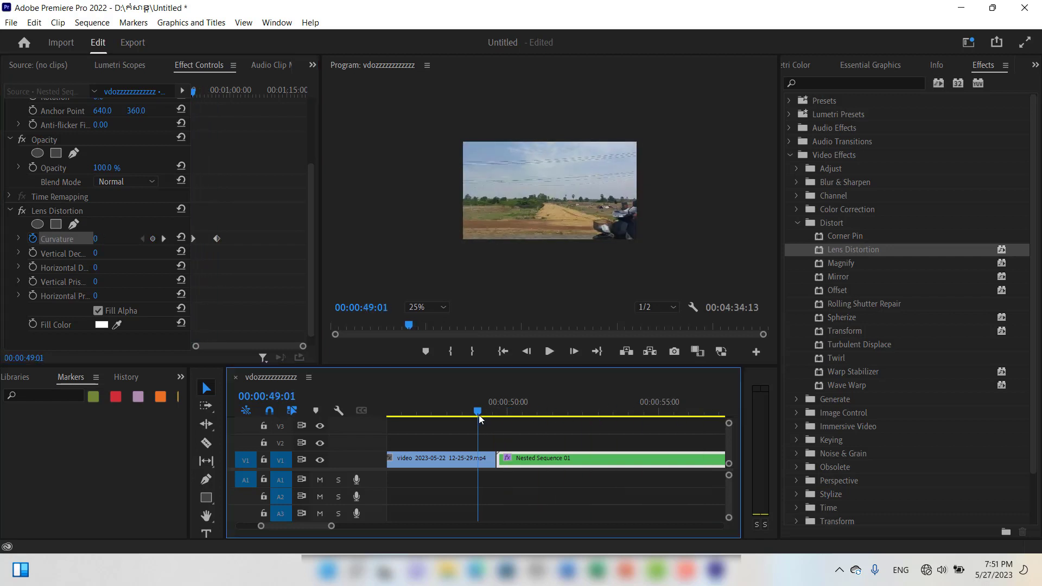
Step: Preview the Curvature animation, then move Lens Distortion's second Curvature keyframe out to the end of the nested clip
click(550, 352)
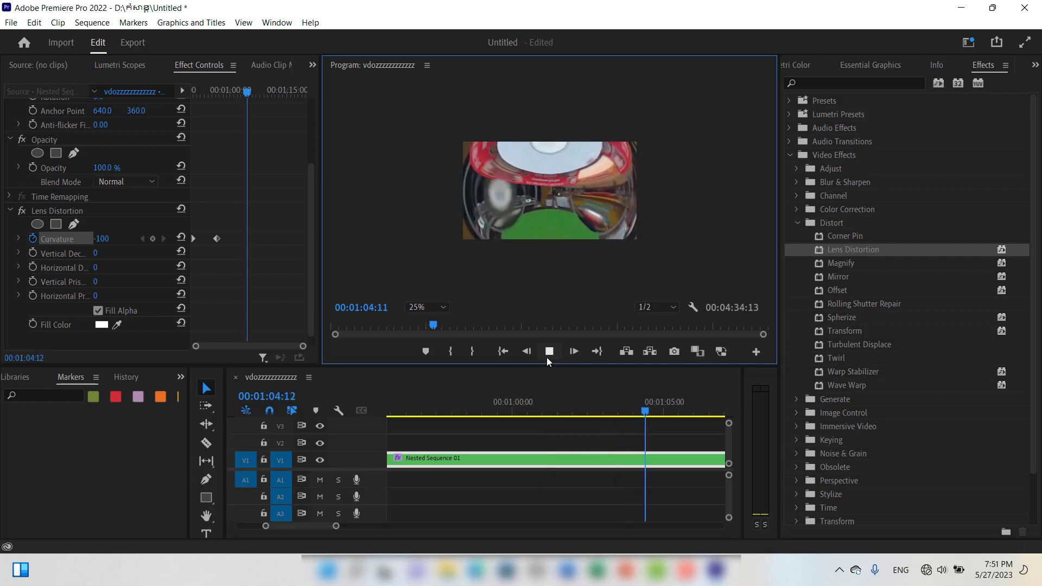
click(547, 358)
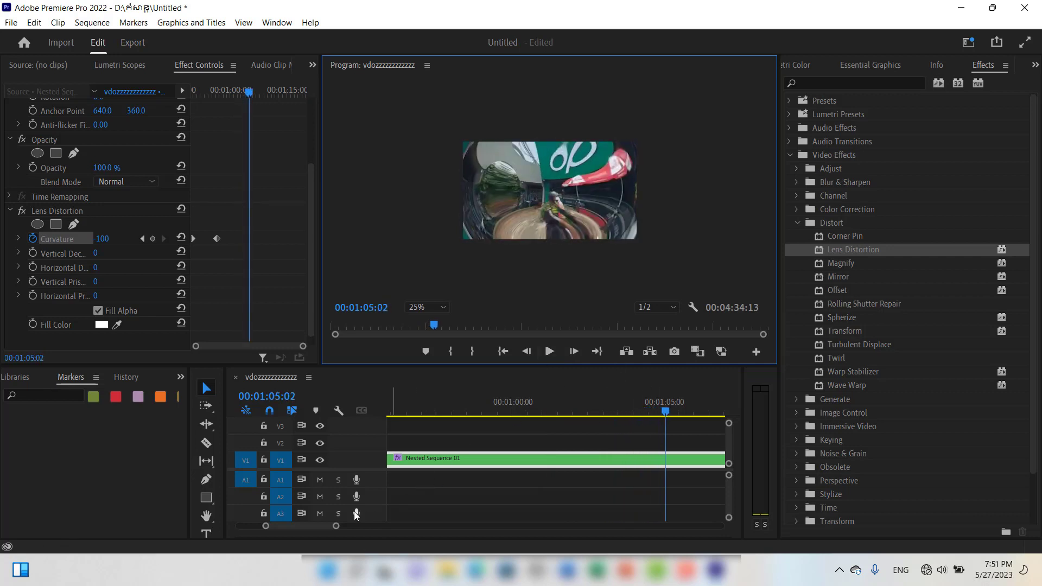
mouse_move(336, 526)
mouse_down()
mouse_move(353, 530)
mouse_move(334, 526)
mouse_up()
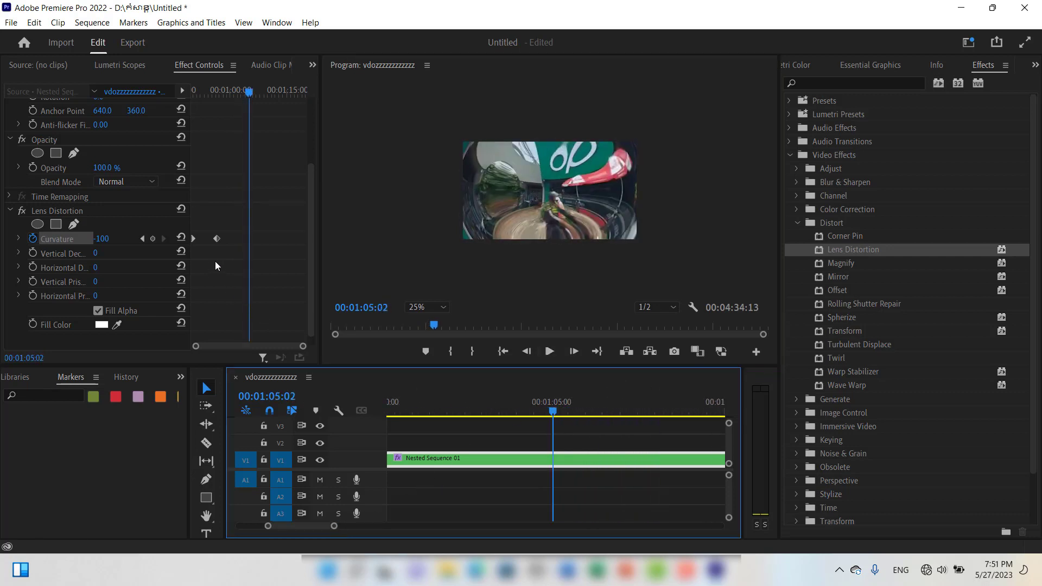
drag(220, 241, 266, 243)
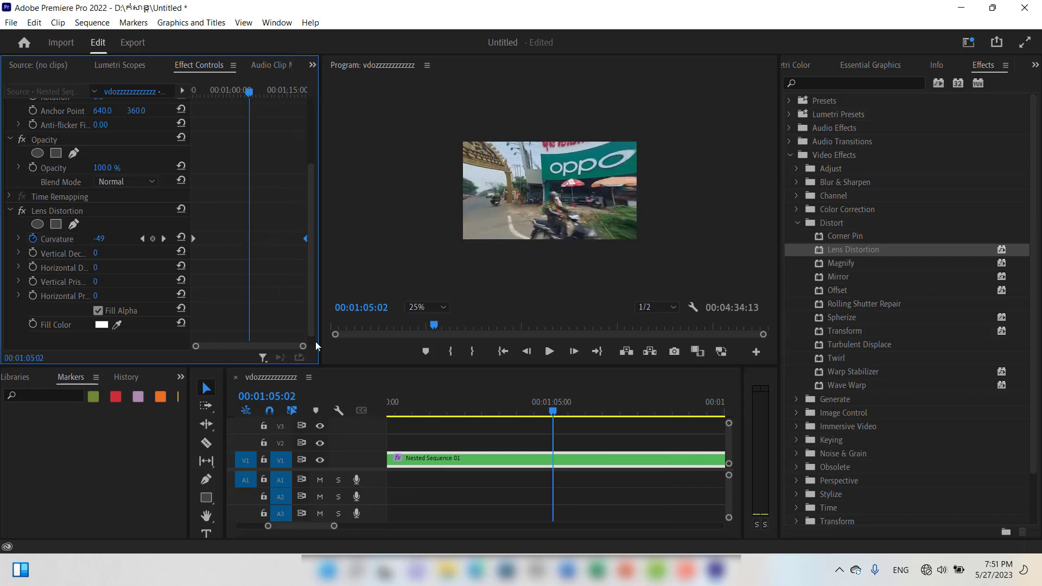
drag(334, 527, 425, 527)
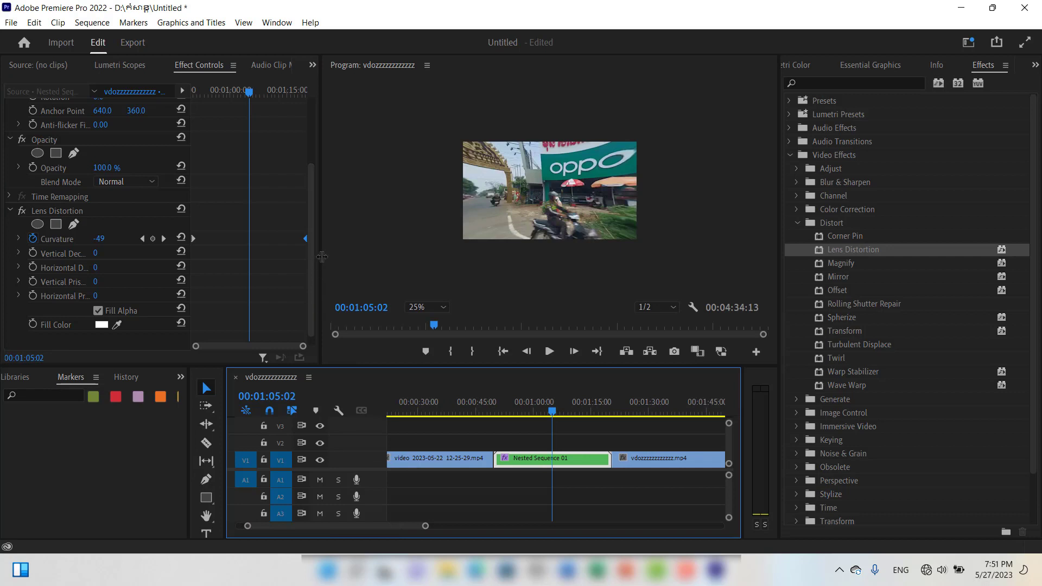
drag(322, 257, 355, 255)
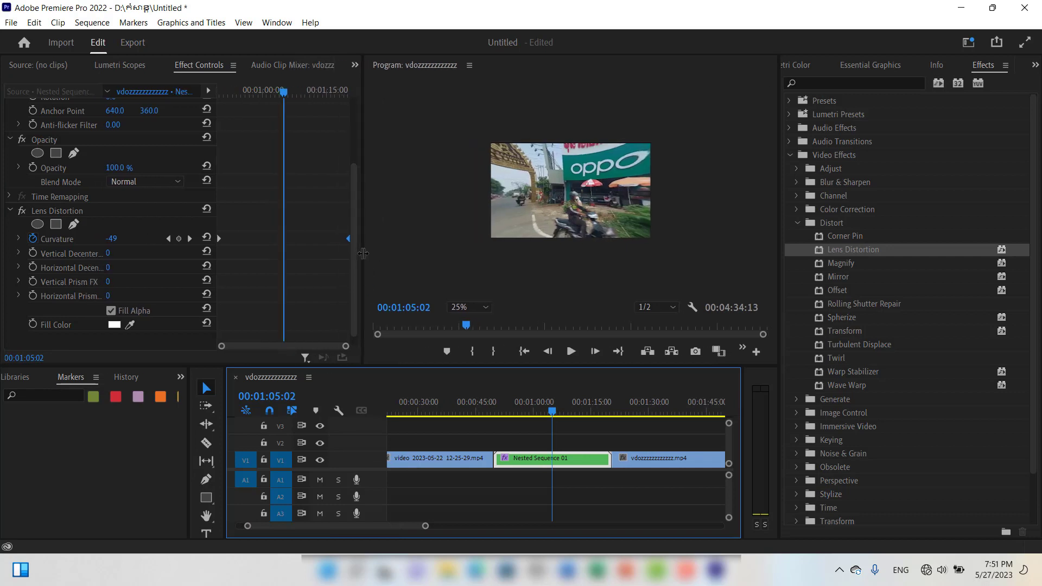
click(336, 350)
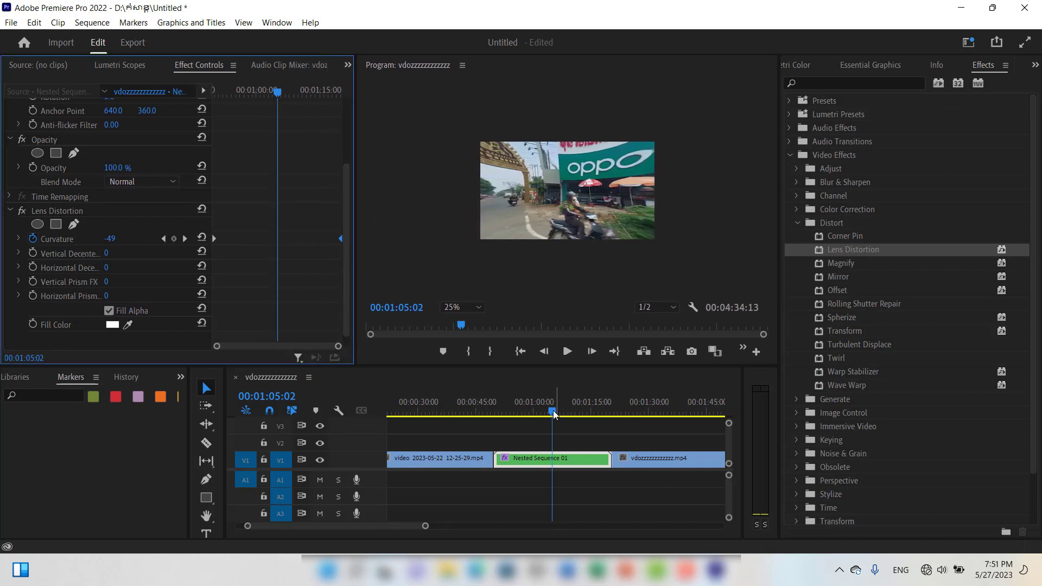
Step: Play the nested clip from 00:00:51:04 to review the slower Curvature animation
drag(554, 414, 499, 412)
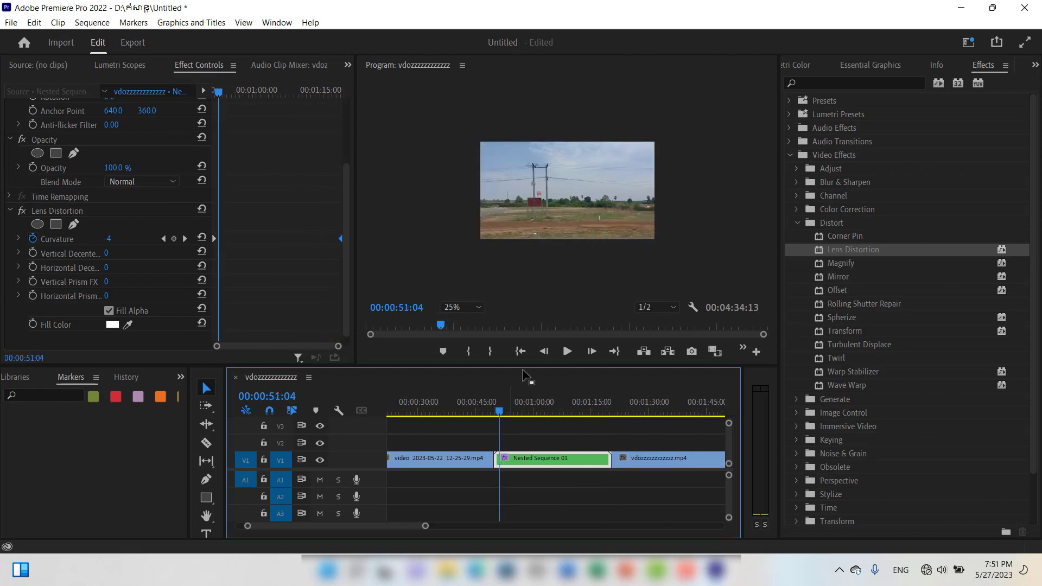
click(572, 351)
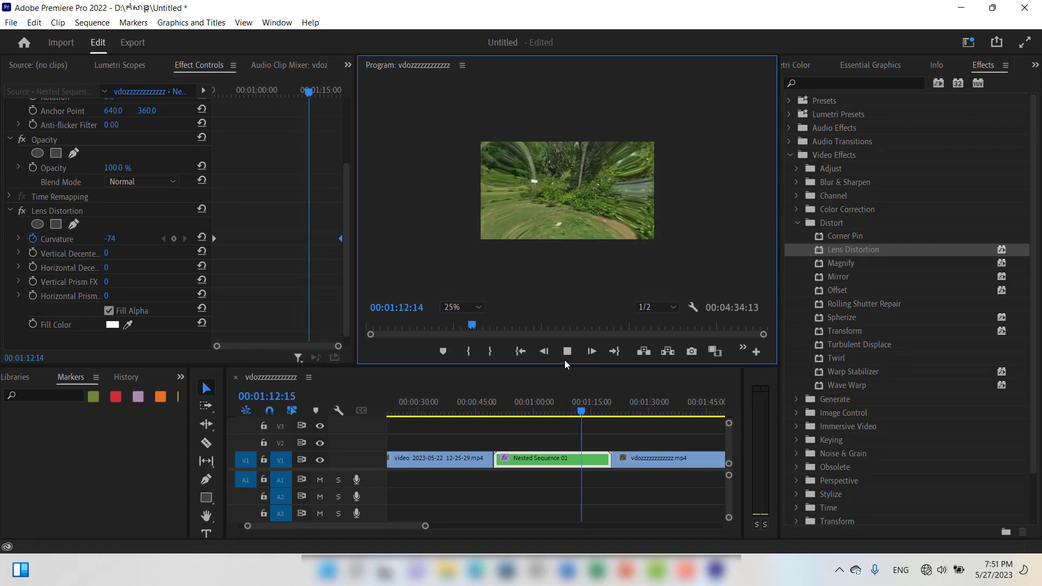
click(564, 359)
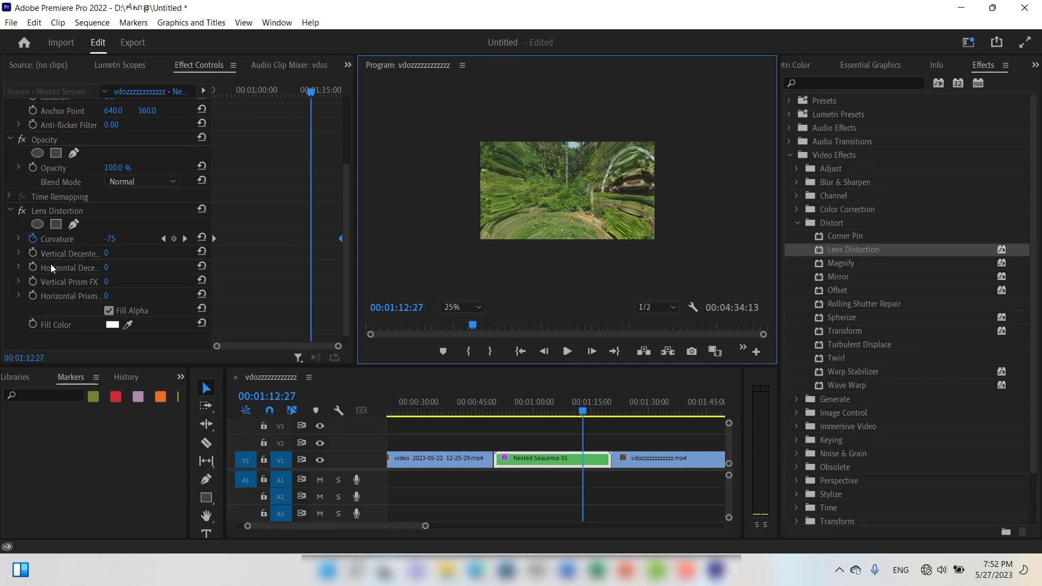
Step: Remove all Curvature keyframes from Lens Distortion, reset Curvature to 0, and place the playhead at 00:01:07:21
click(33, 239)
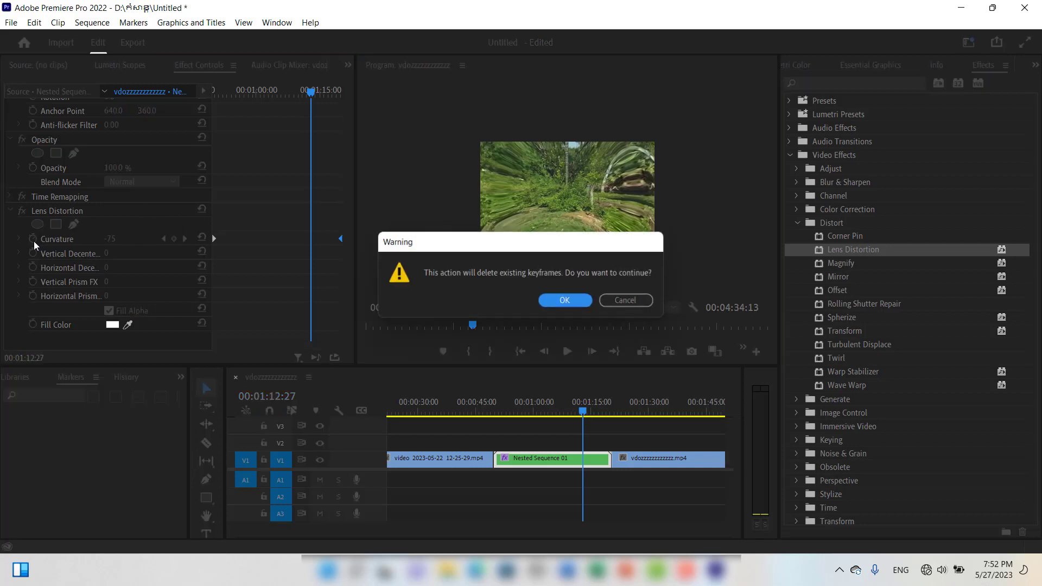
click(566, 300)
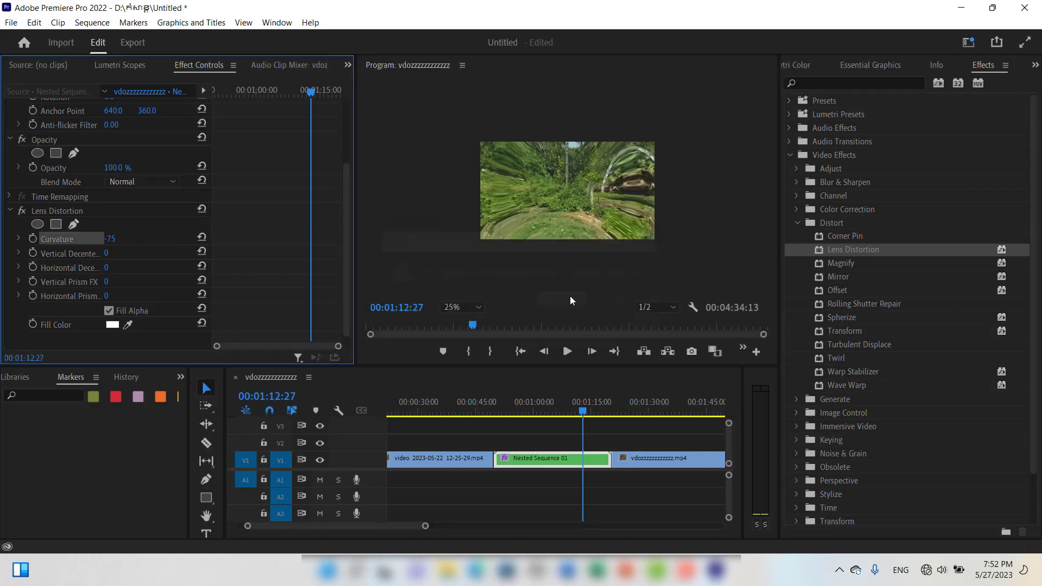
click(583, 414)
key(Left)
key(Left)
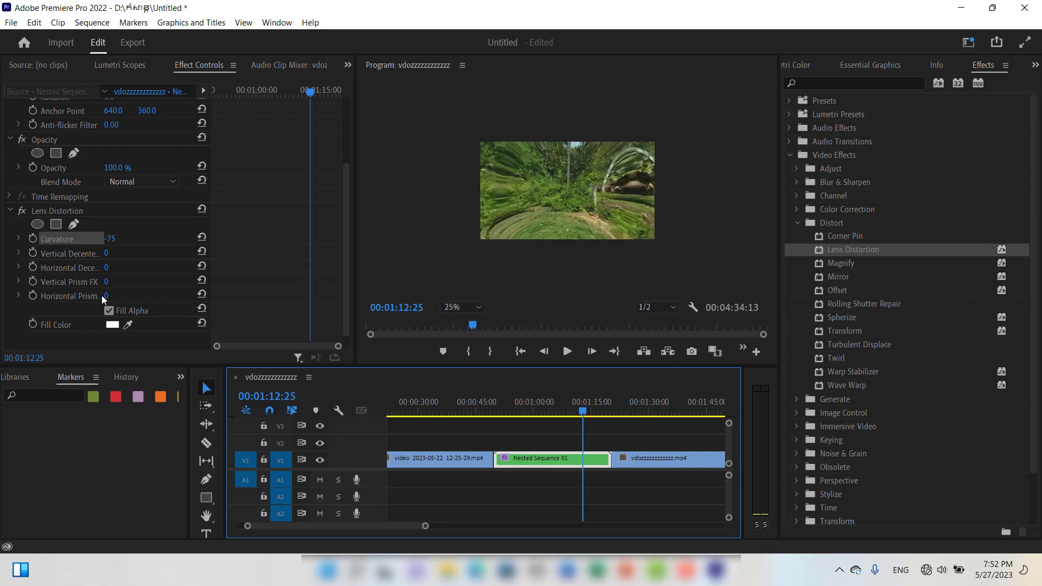
click(111, 239)
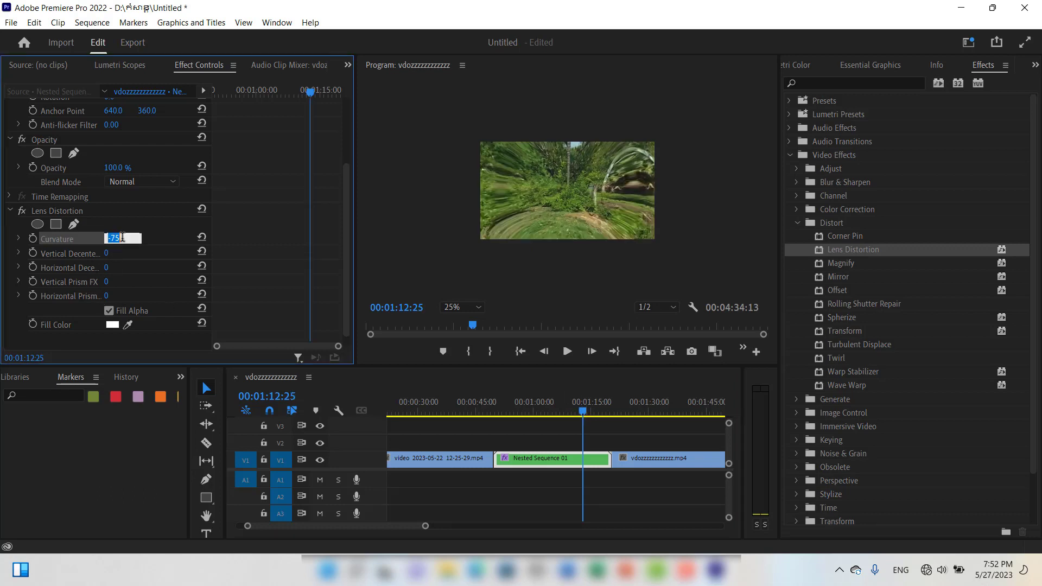
click(145, 439)
click(562, 405)
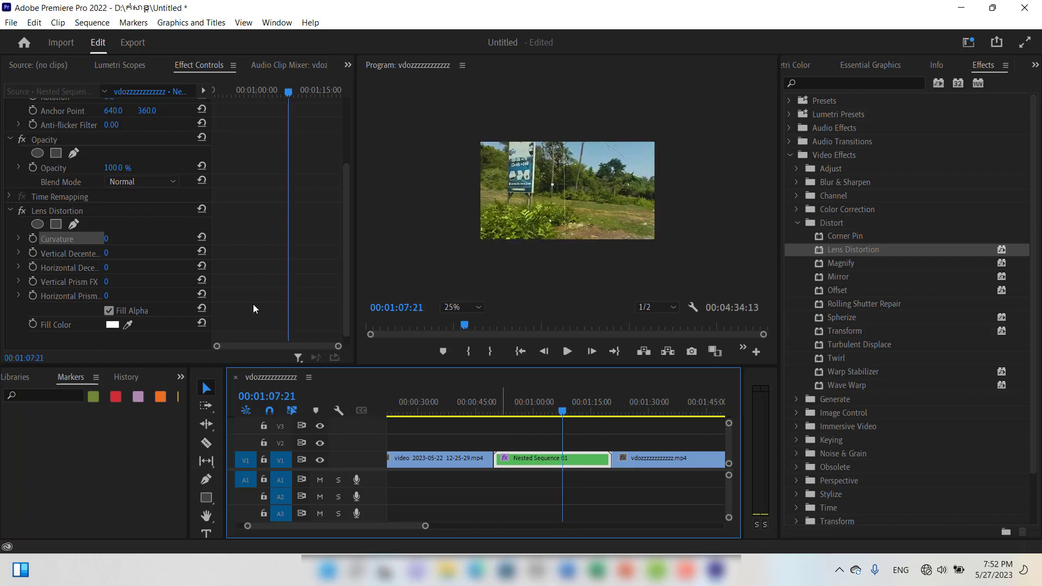
Step: Try a Vertical Decentering of -42 on Lens Distortion and reset it to 0
mouse_move(106, 253)
mouse_down()
mouse_move(163, 253)
mouse_move(52, 253)
mouse_move(122, 254)
mouse_up()
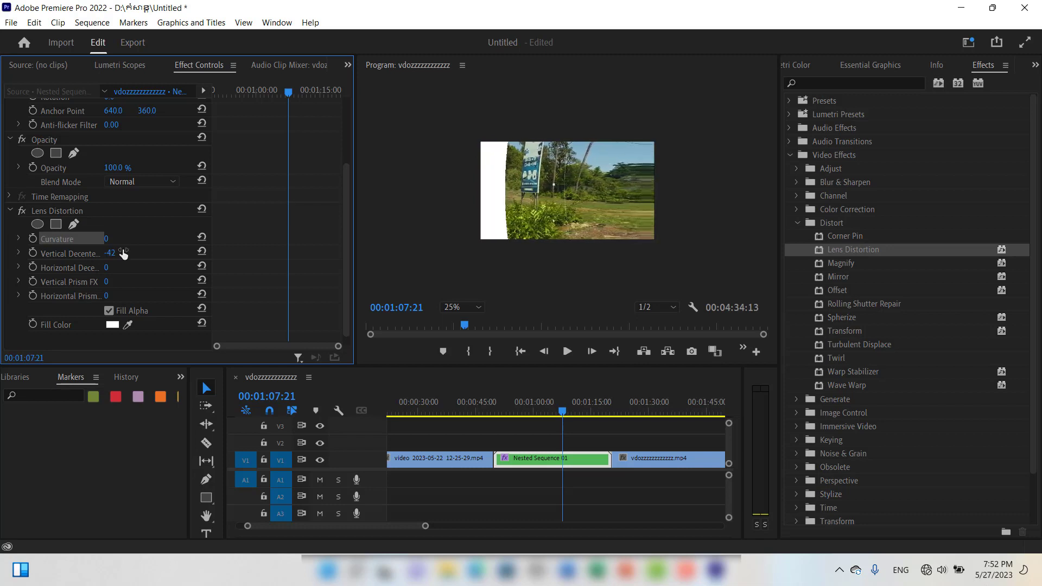
text(0)
click(125, 398)
Step: Keyframe Vertical Decentering from the nested clip's start to 100 at 00:01:08:23, and play the clip from 00:00:50:29 to preview it
mouse_move(559, 409)
mouse_down()
mouse_move(496, 421)
mouse_move(510, 411)
mouse_move(566, 411)
mouse_up()
click(34, 254)
drag(107, 258, 110, 257)
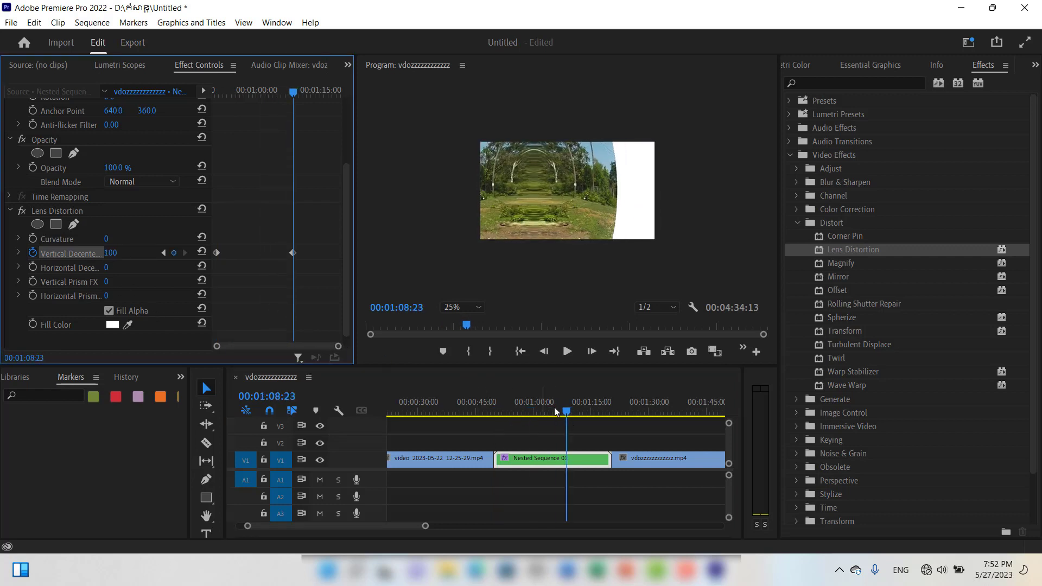
drag(567, 413, 493, 412)
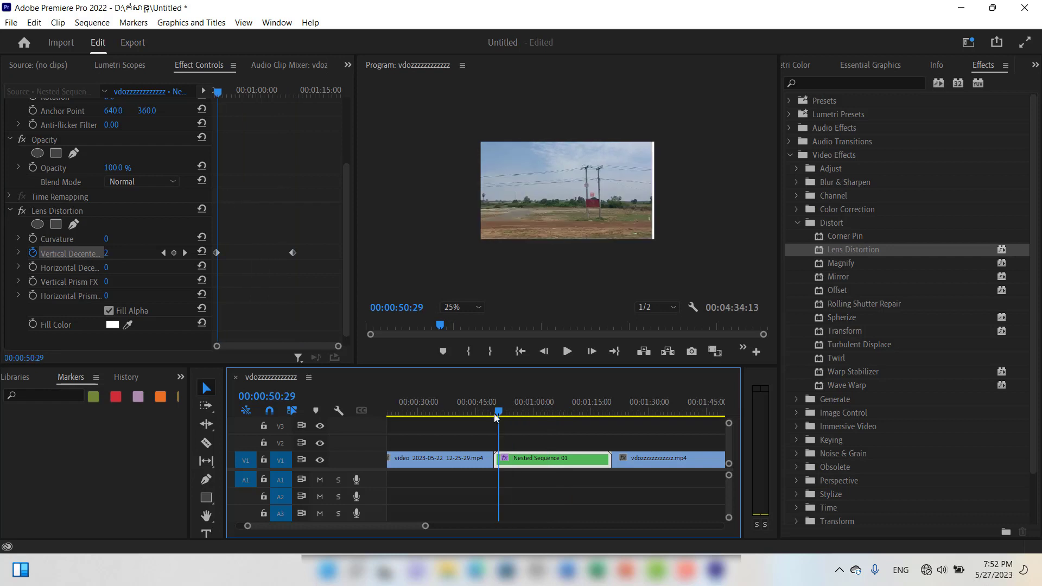
click(567, 351)
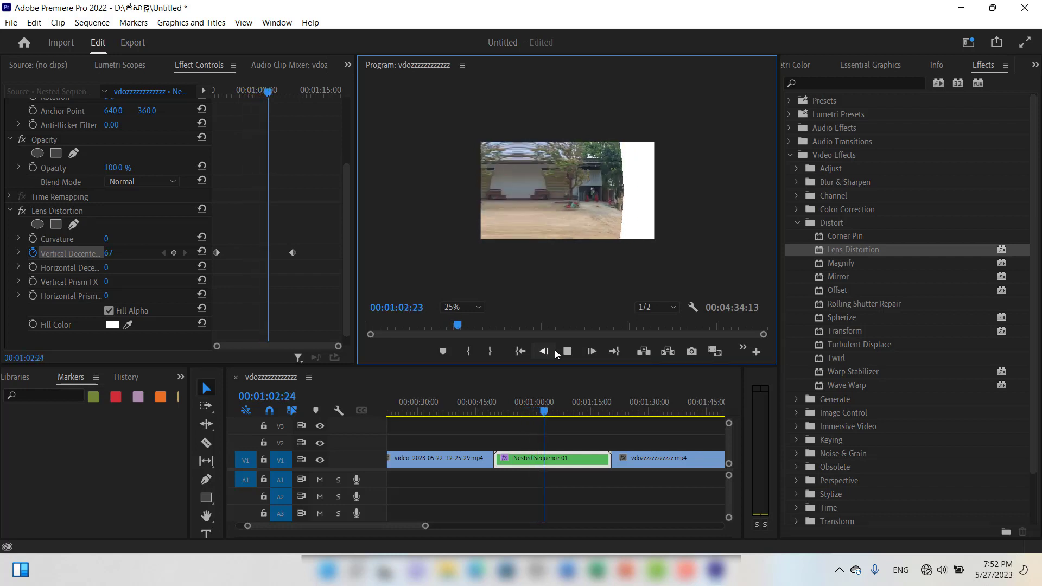
key(space)
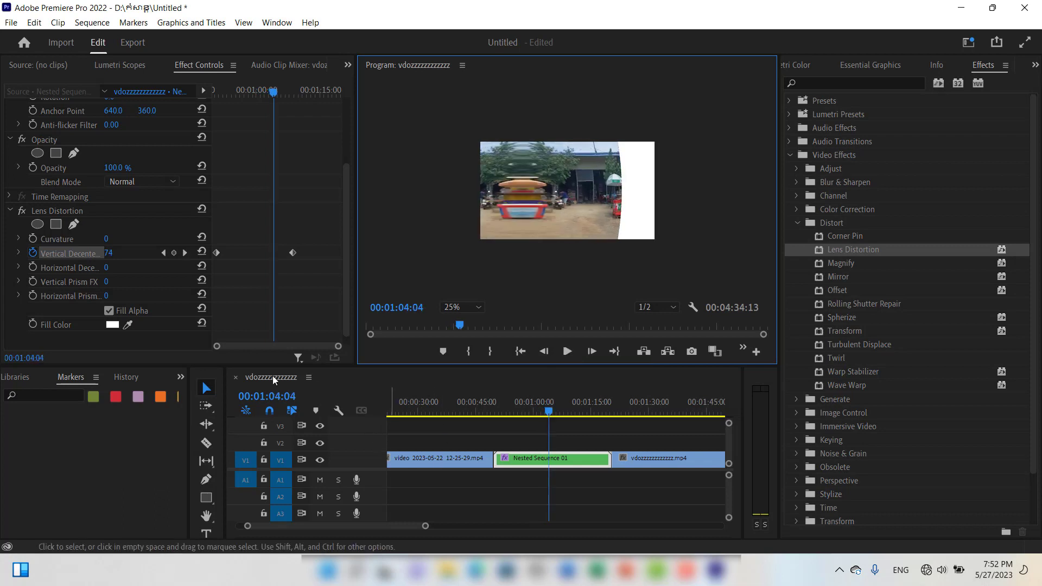
Step: Remove the Vertical Decentering keyframes and reset Vertical Decentering to 0
click(33, 253)
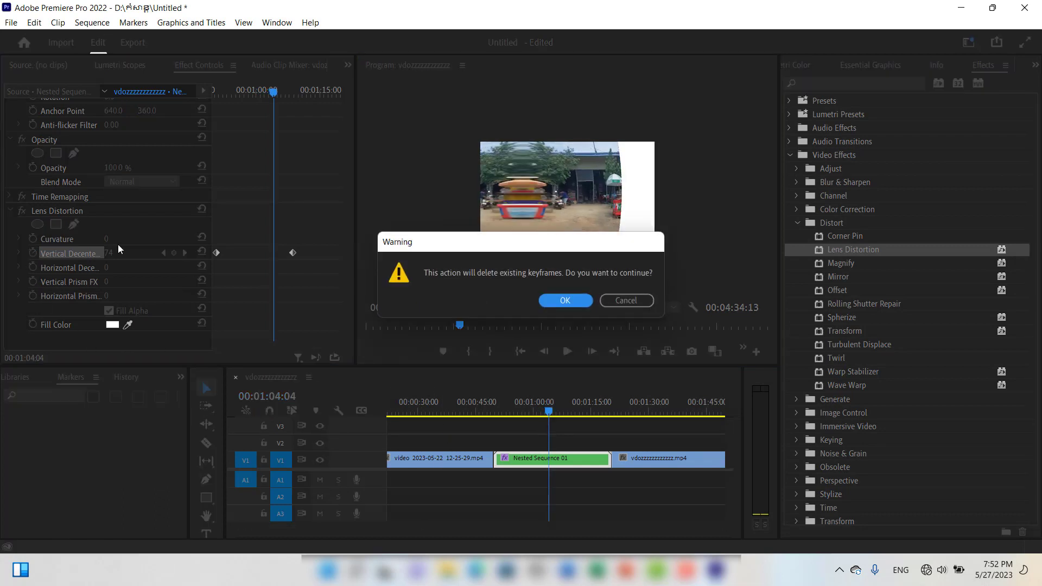
click(550, 299)
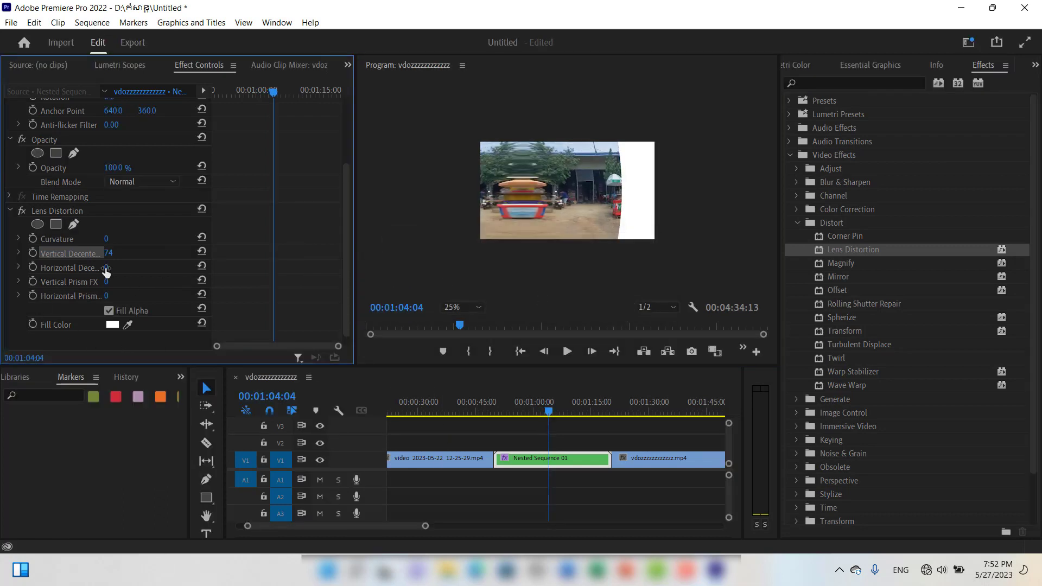
drag(106, 273, 123, 269)
key(ctrl+z)
click(111, 252)
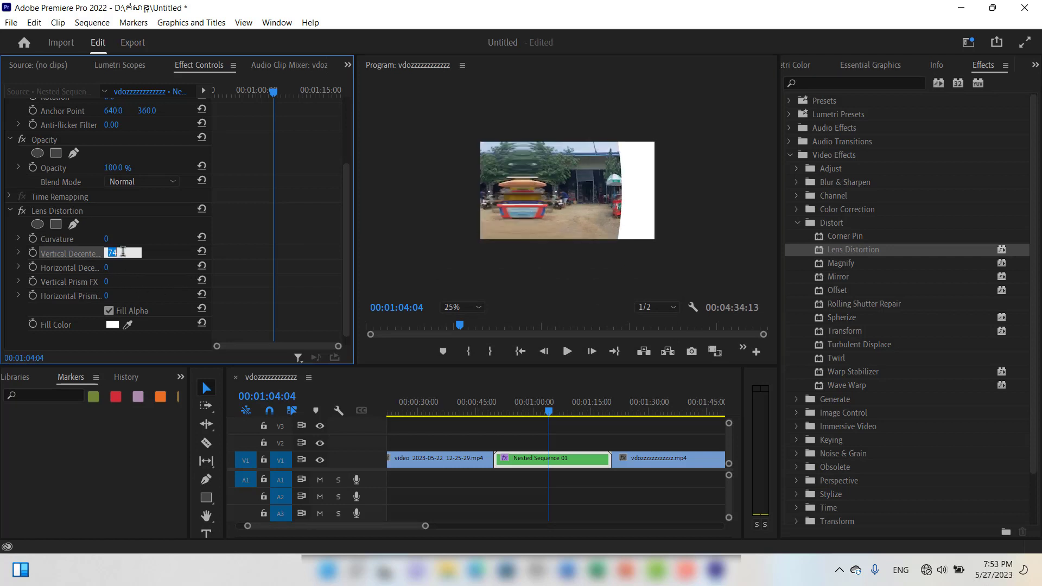
text(0)
click(155, 471)
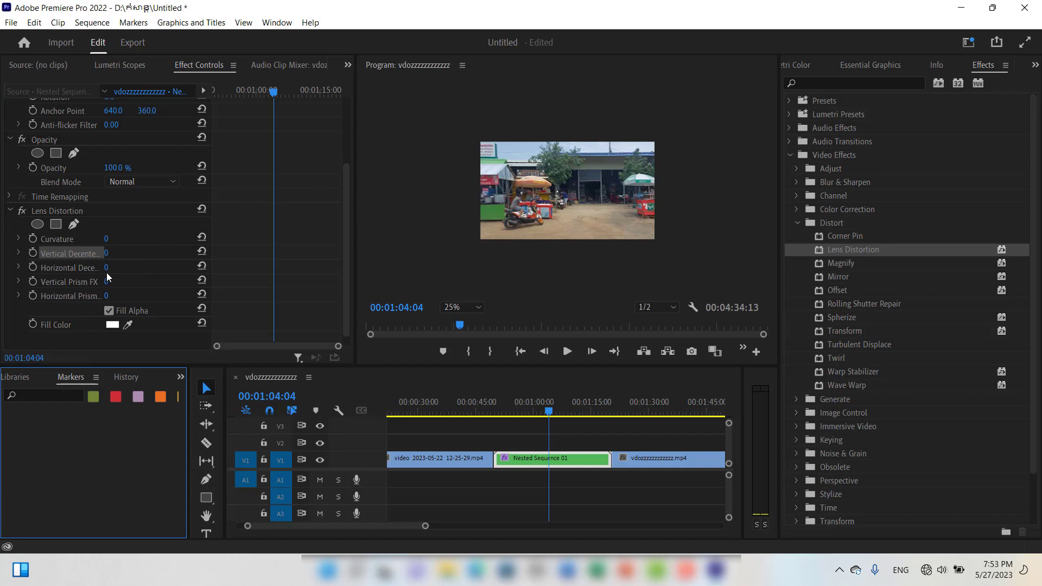
Step: Try a Horizontal Decentering of 3 on Lens Distortion and reset it to 0
mouse_move(105, 273)
mouse_down()
mouse_move(51, 273)
mouse_move(111, 271)
mouse_up()
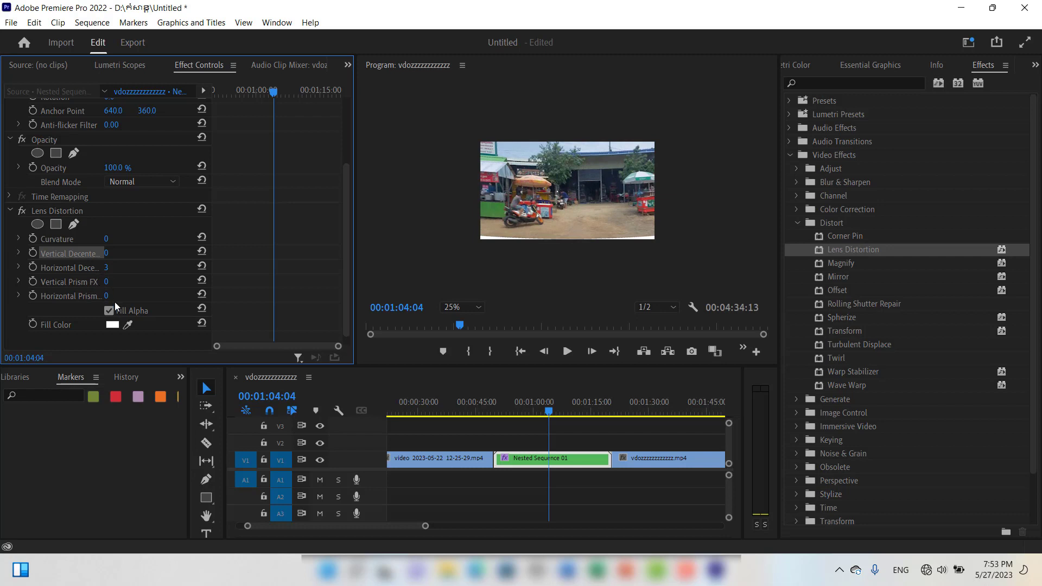
click(106, 268)
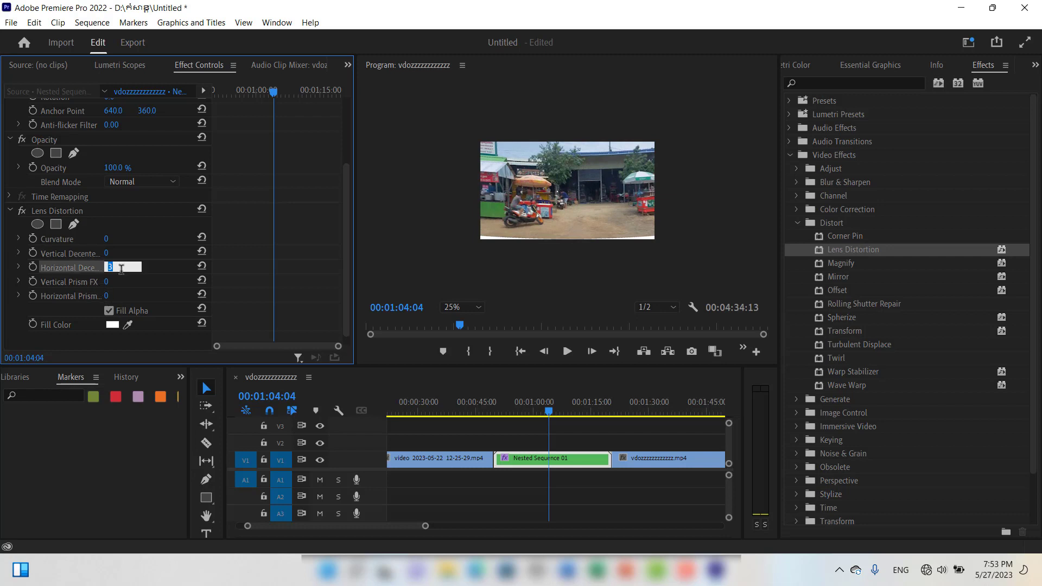
click(109, 422)
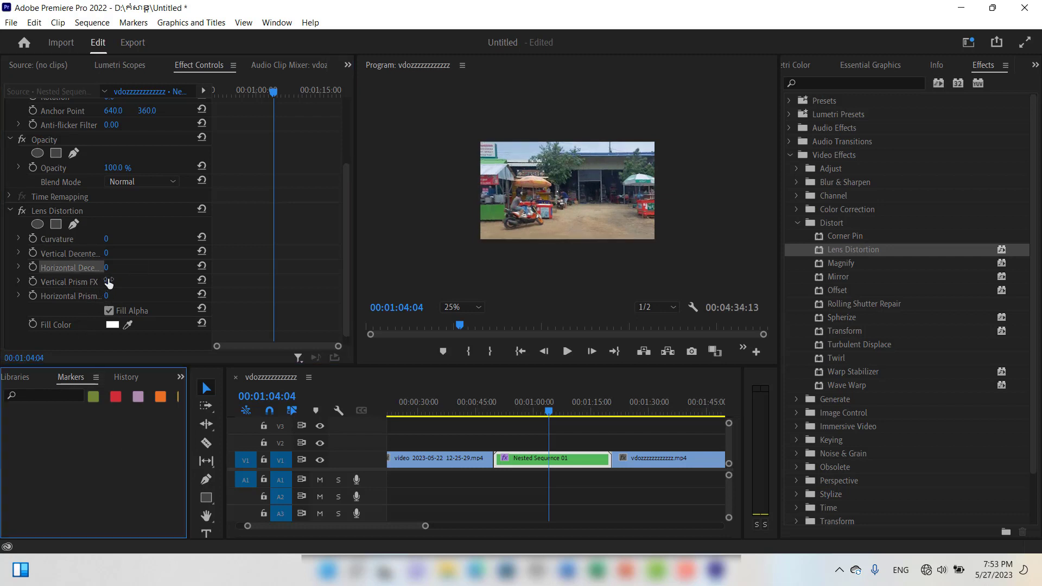
Step: Try a Vertical Prism FX of -97, reset it to 0, and set Horizontal Prism FX to -4
drag(108, 286, 148, 295)
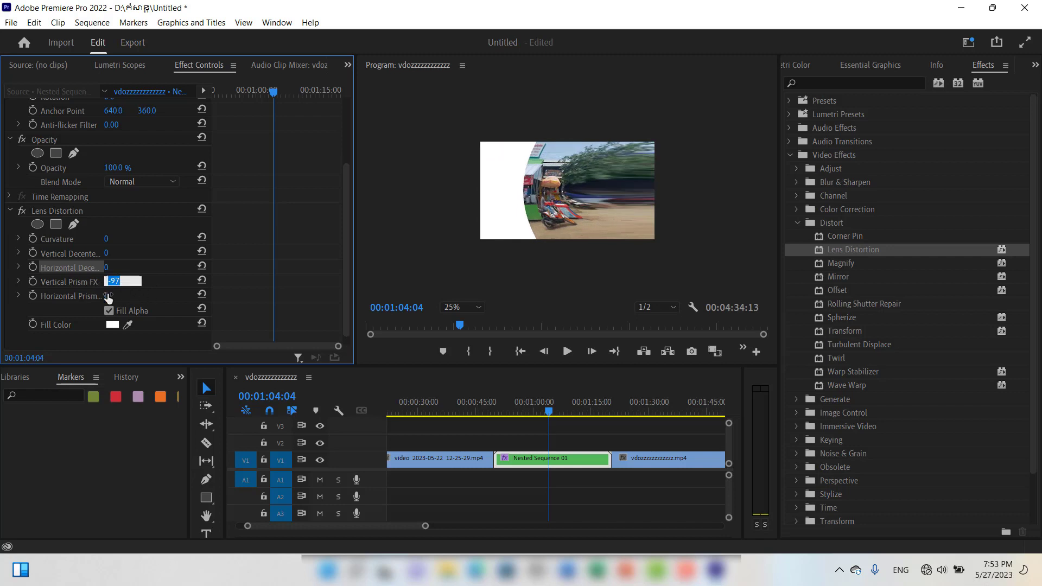
click(110, 462)
drag(108, 296, 144, 299)
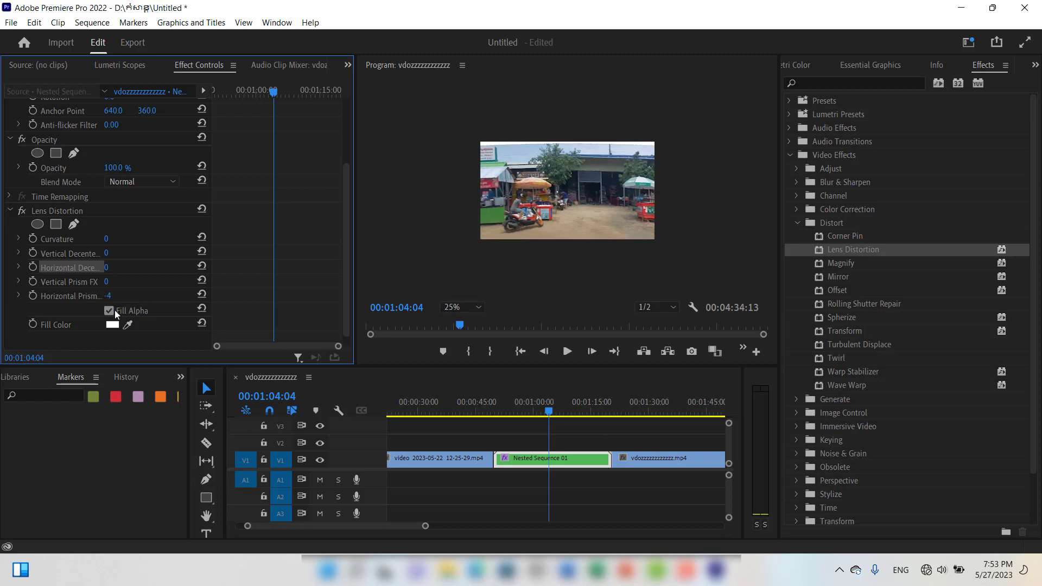
click(103, 379)
Step: Replace Lens Distortion on the nested clip with the Magnify effect from the Distort group
click(117, 212)
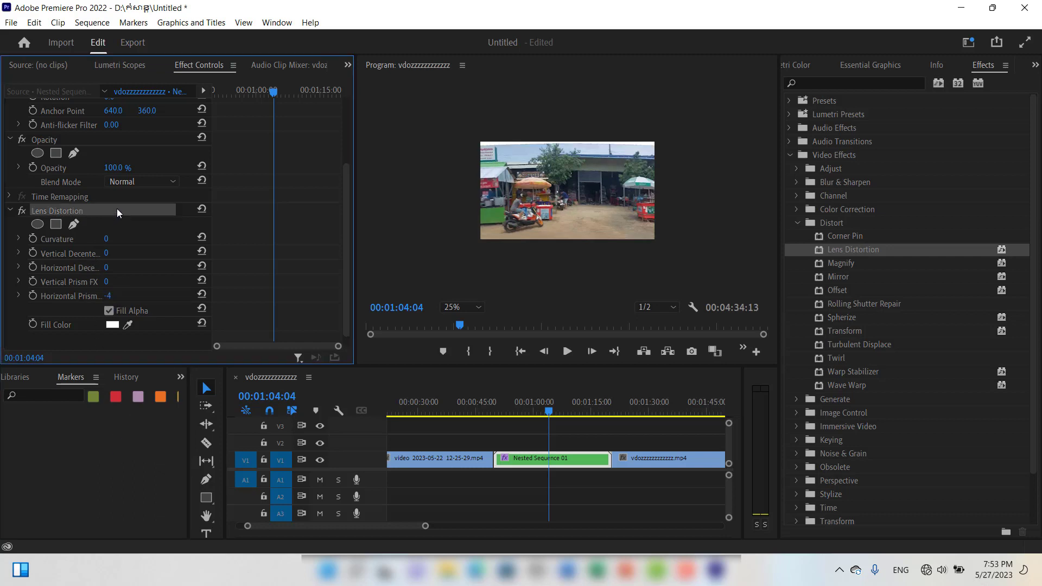
key(Delete)
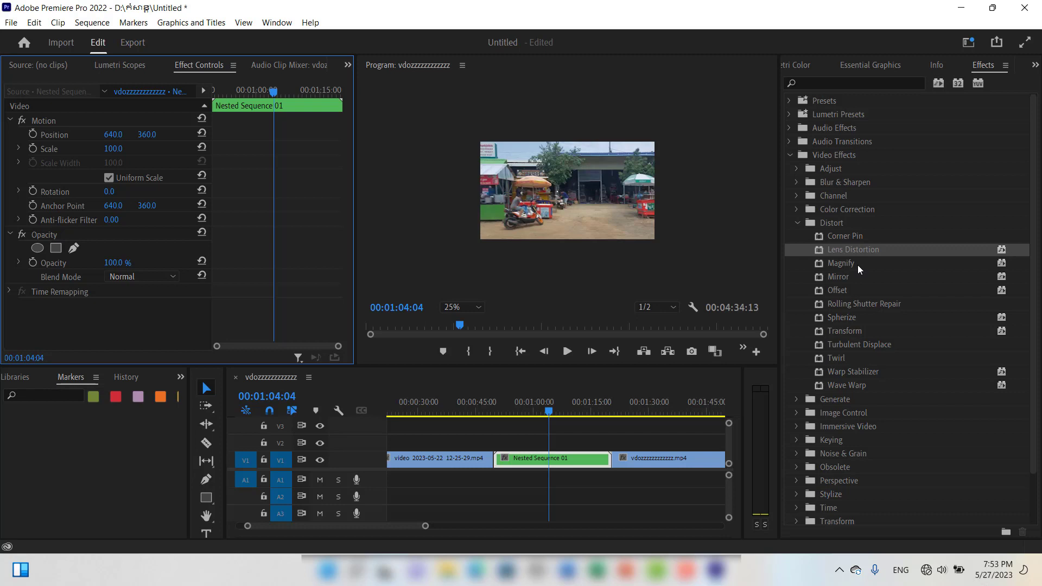
drag(858, 263, 534, 456)
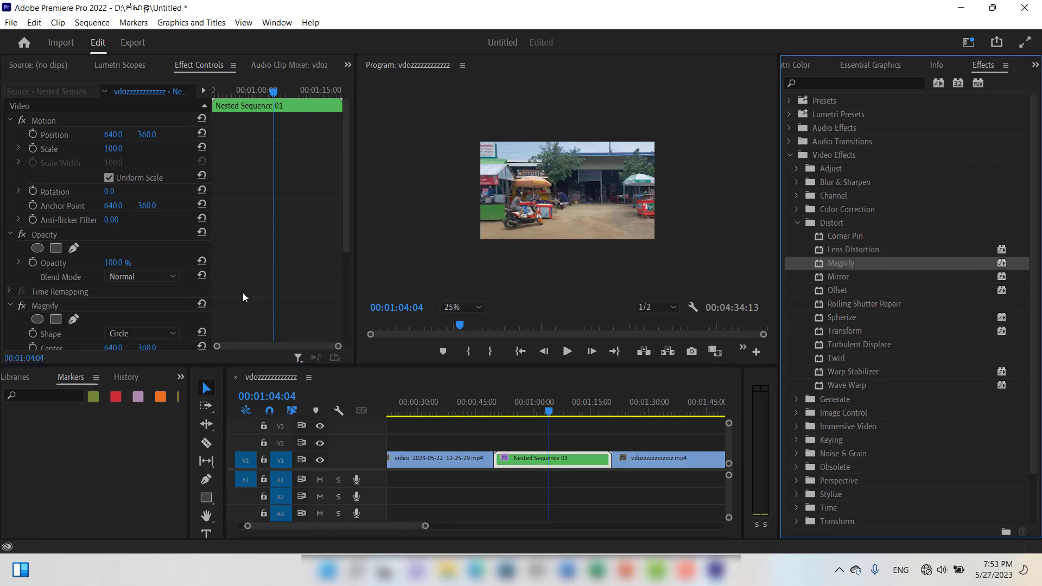
Step: Move the playhead to 00:00:57:20 and set Magnify's Magnification to 401
scroll(166, 289, down, 5)
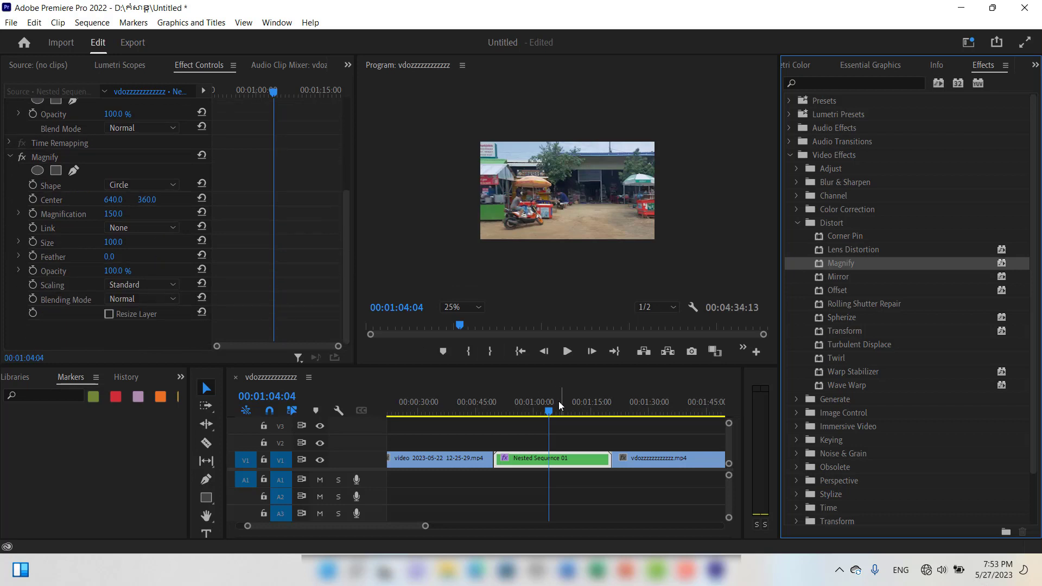
drag(552, 413, 528, 412)
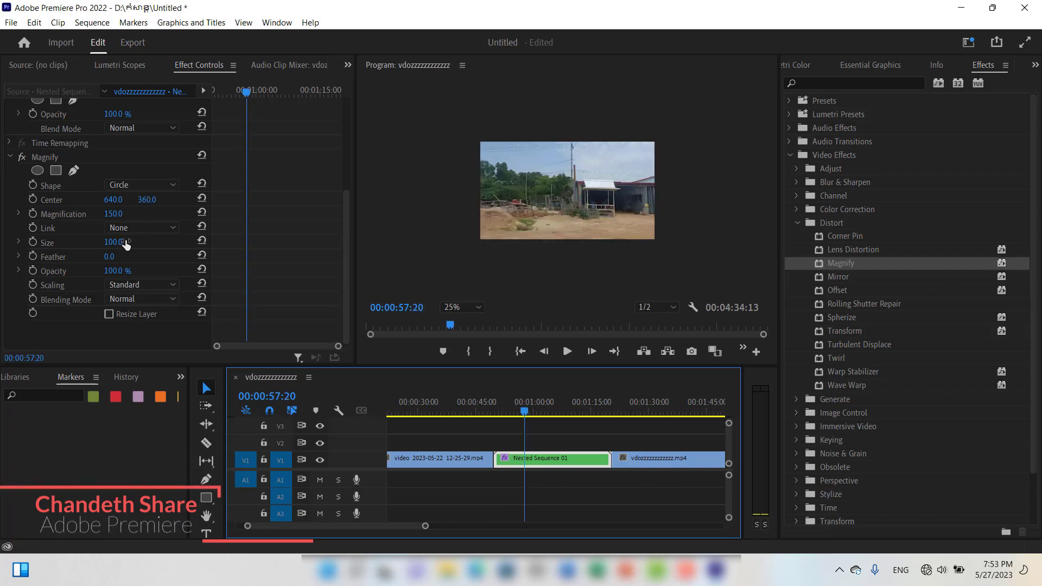
drag(113, 214, 132, 214)
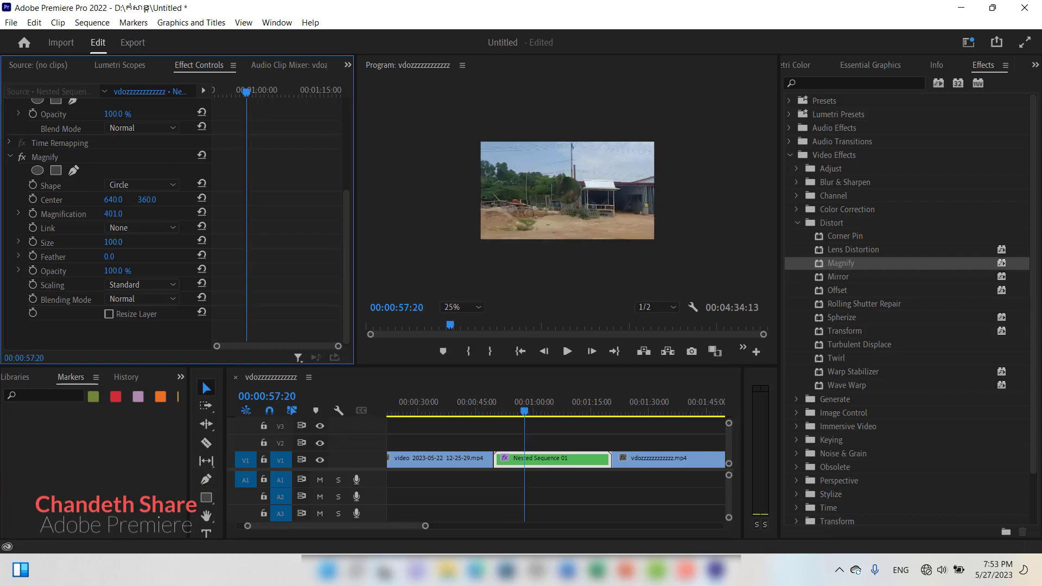
Step: Try a Magnification of 383 and a Feather of 321 on Magnify and preview the nested clip
drag(438, 214, 149, 214)
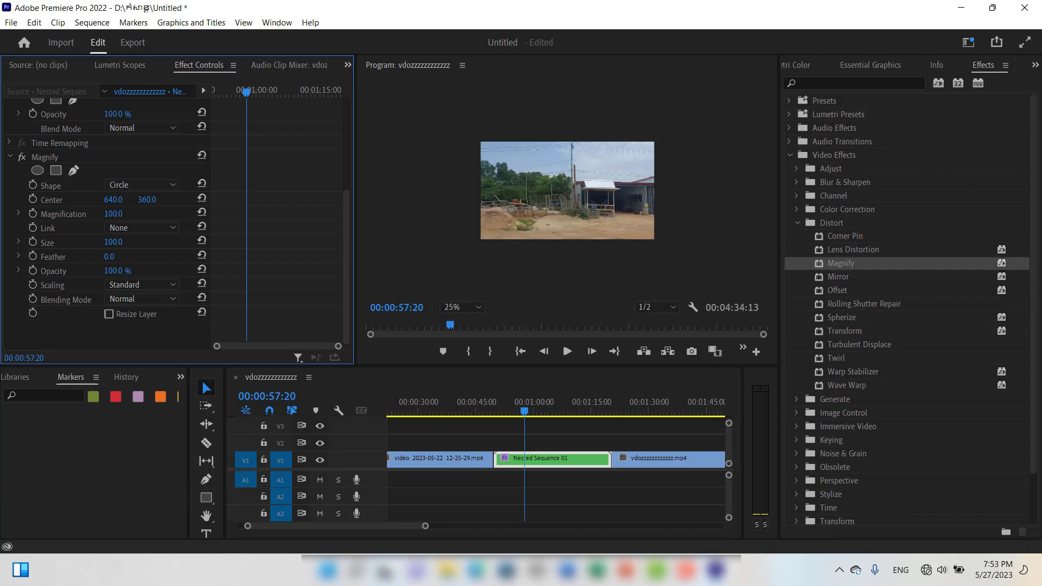
click(113, 247)
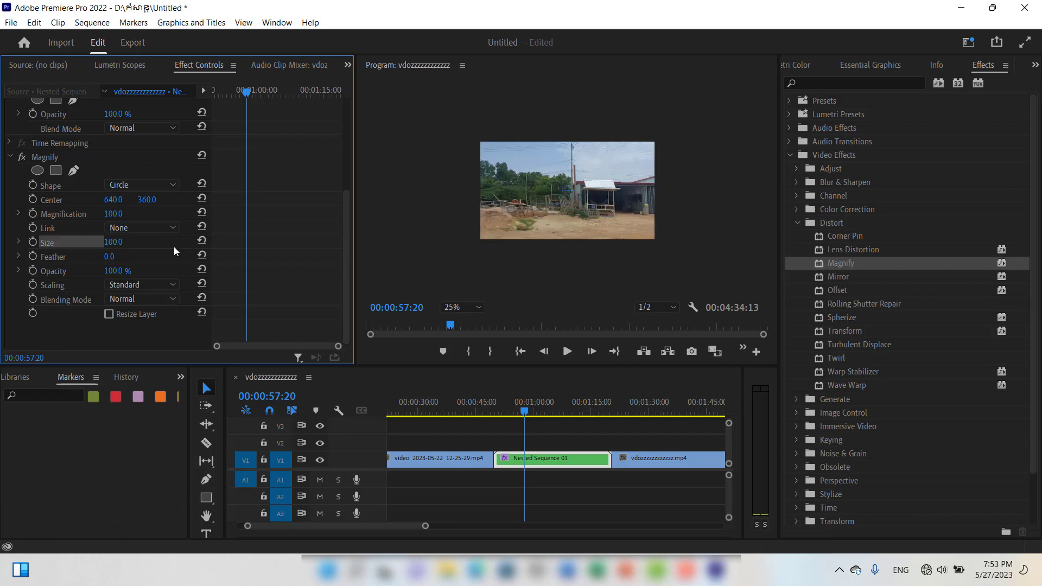
click(567, 351)
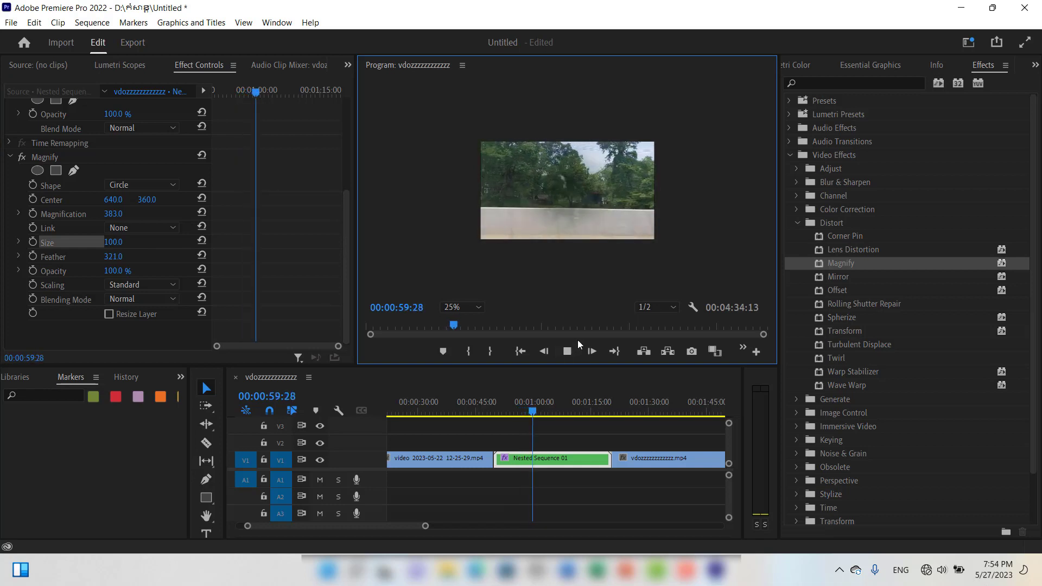
click(548, 414)
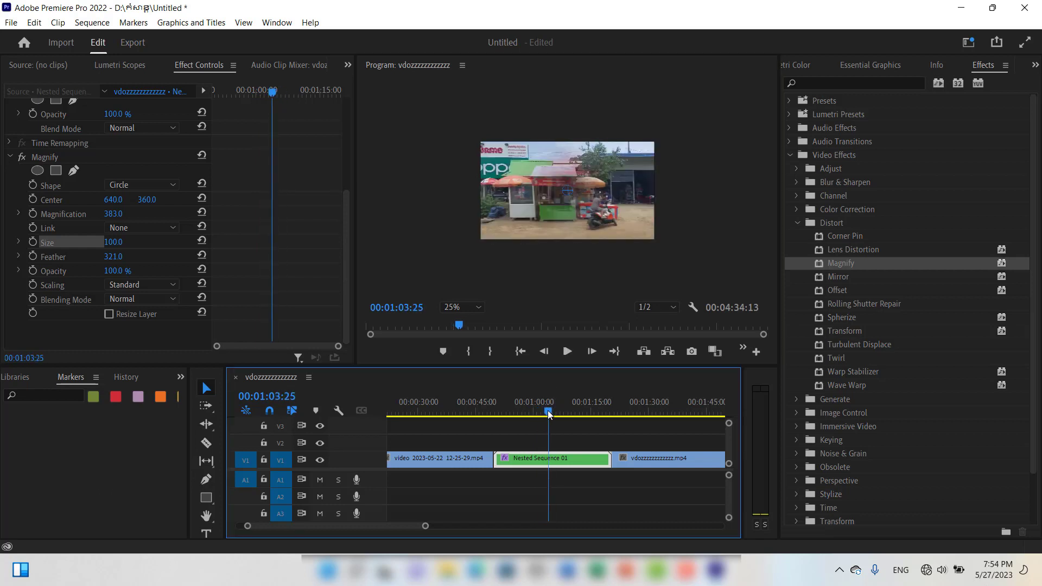
drag(548, 414, 532, 415)
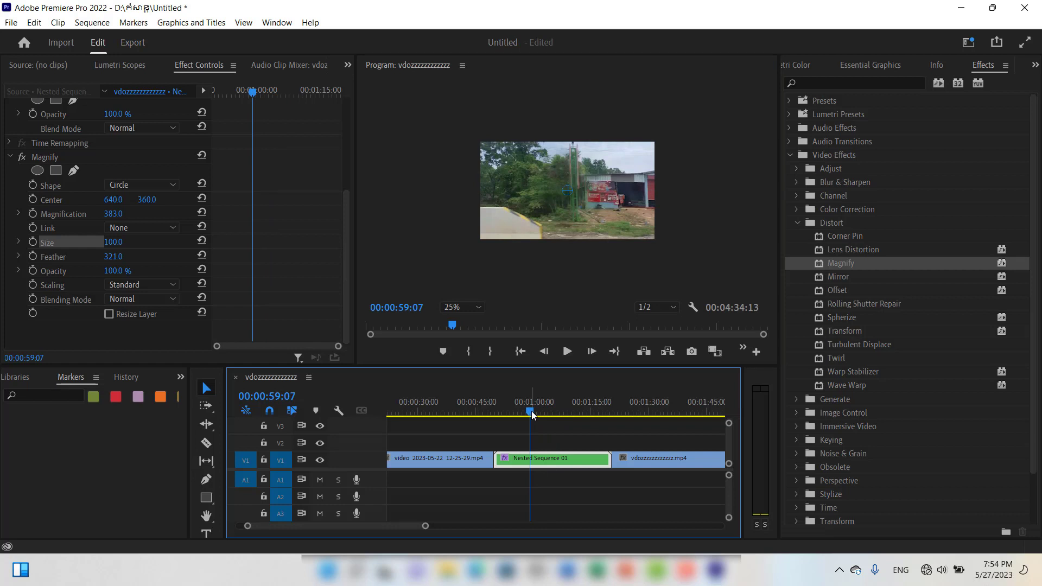
drag(530, 415, 541, 415)
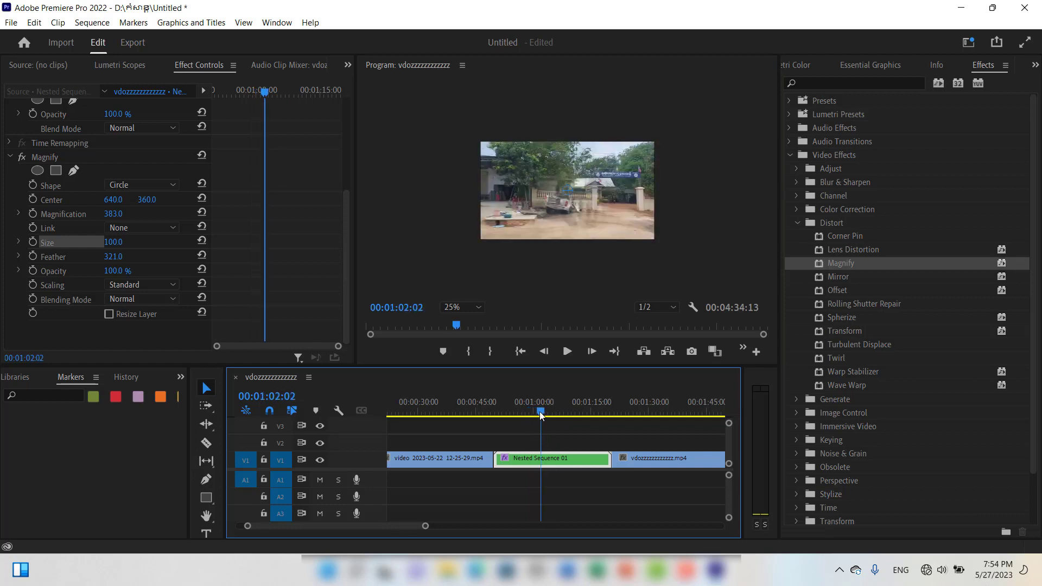
Step: Replace Magnify on the nested clip with the Mirror effect, setting its horizontal Reflection Center to 1310 and Reflection Angle to -85°
click(136, 160)
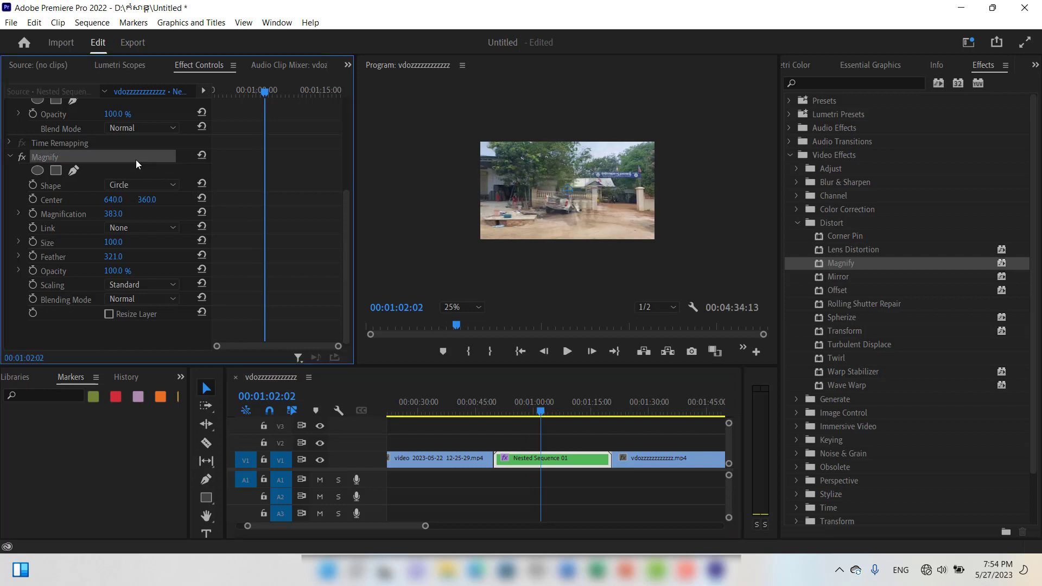
key(Delete)
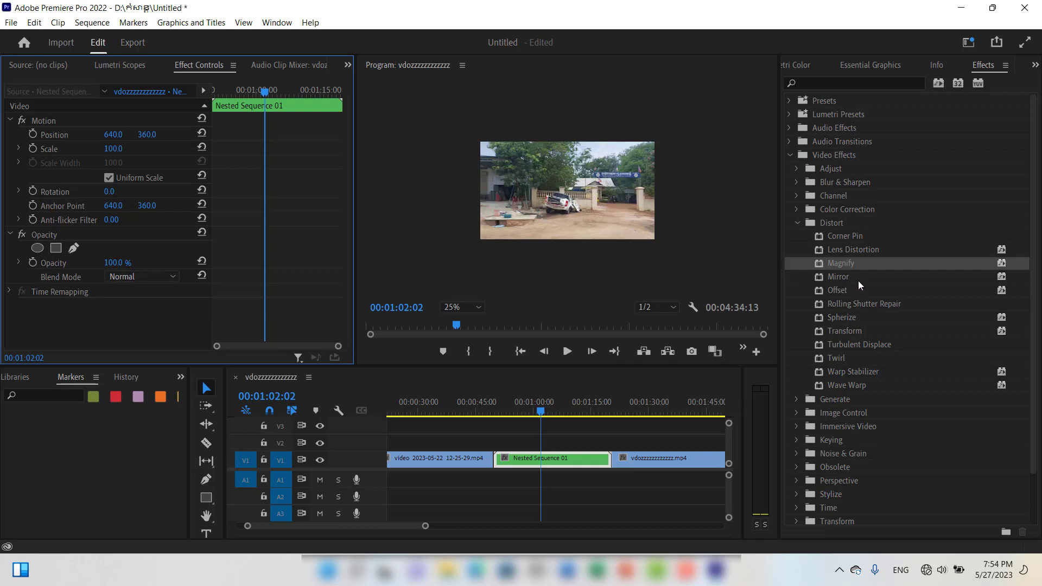
drag(859, 277, 540, 452)
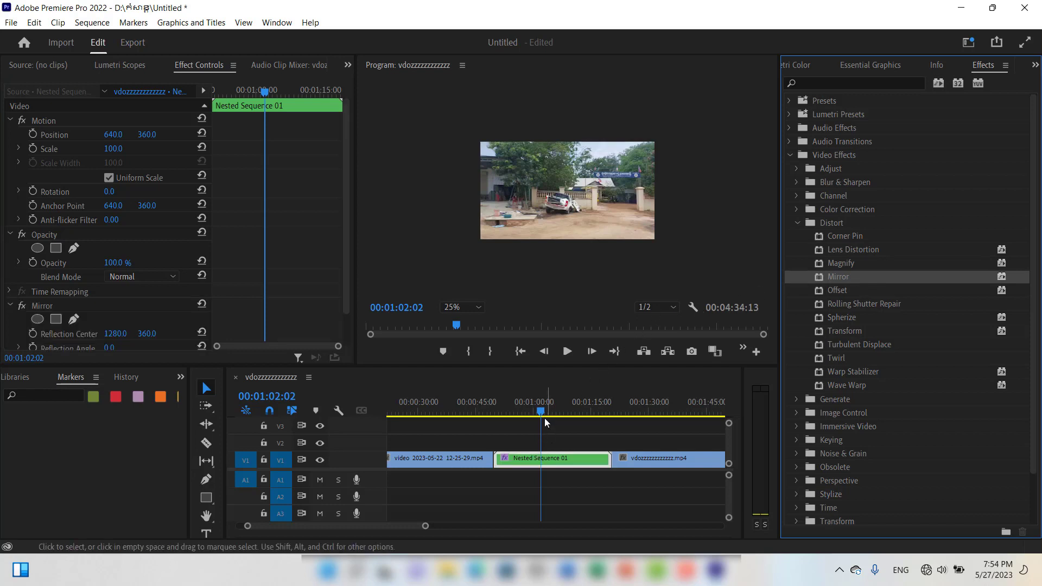
scroll(136, 315, down, 1)
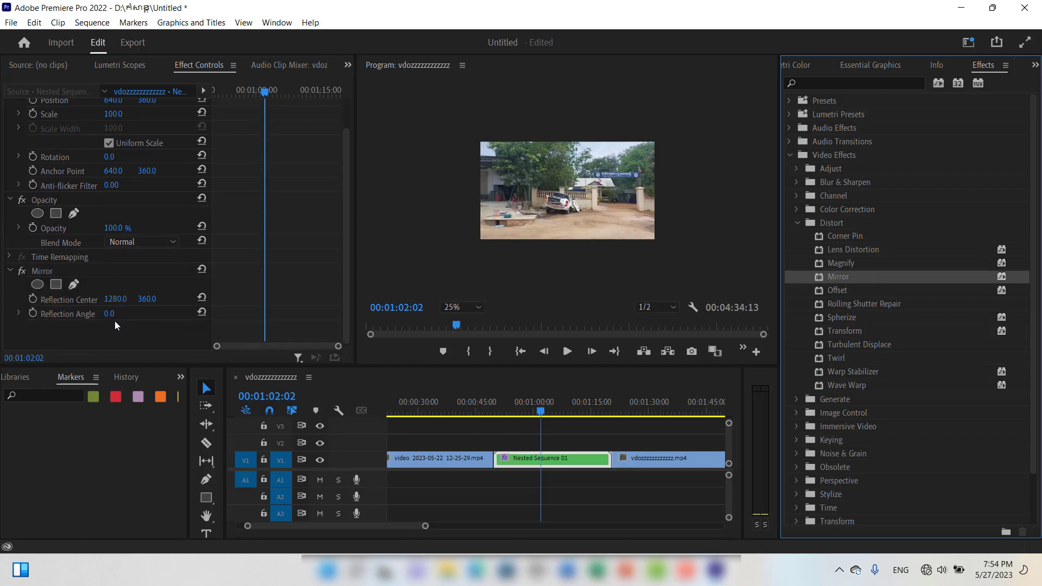
mouse_move(109, 319)
mouse_down()
mouse_move(248, 319)
mouse_move(98, 320)
mouse_move(138, 320)
mouse_move(128, 299)
mouse_move(53, 301)
mouse_move(133, 316)
mouse_move(89, 316)
mouse_move(112, 315)
mouse_up()
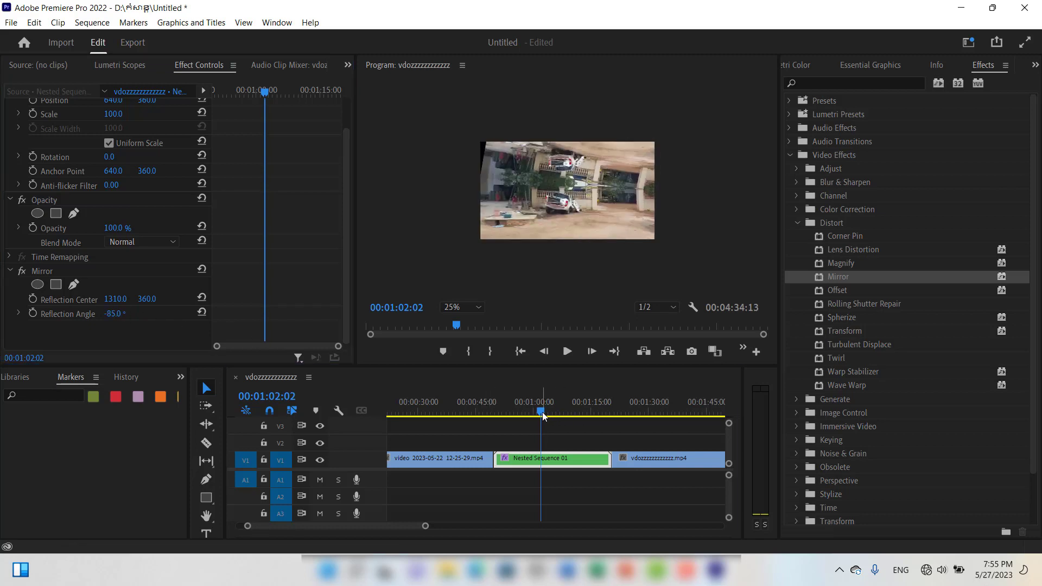
Step: Set Mirror's Reflection Angle to 0° at 00:00:52:11 and enable keyframing for it
drag(542, 412, 505, 413)
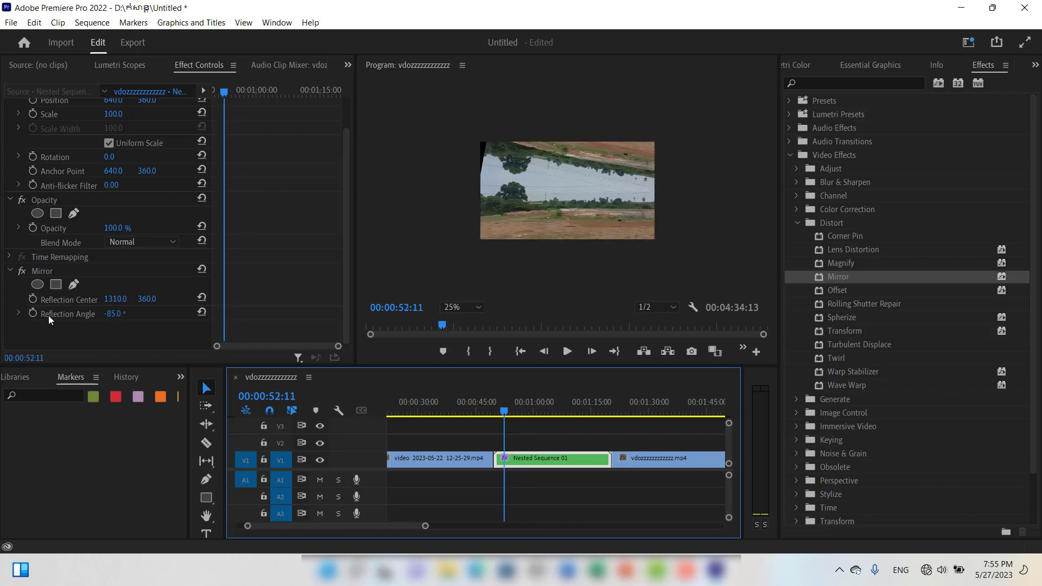
click(113, 313)
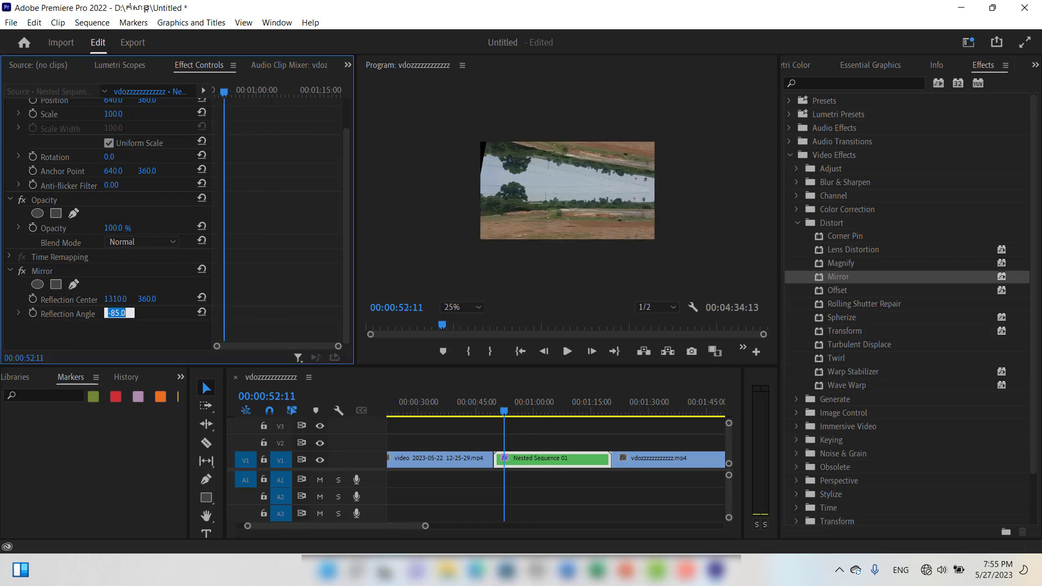
text(0)
click(87, 470)
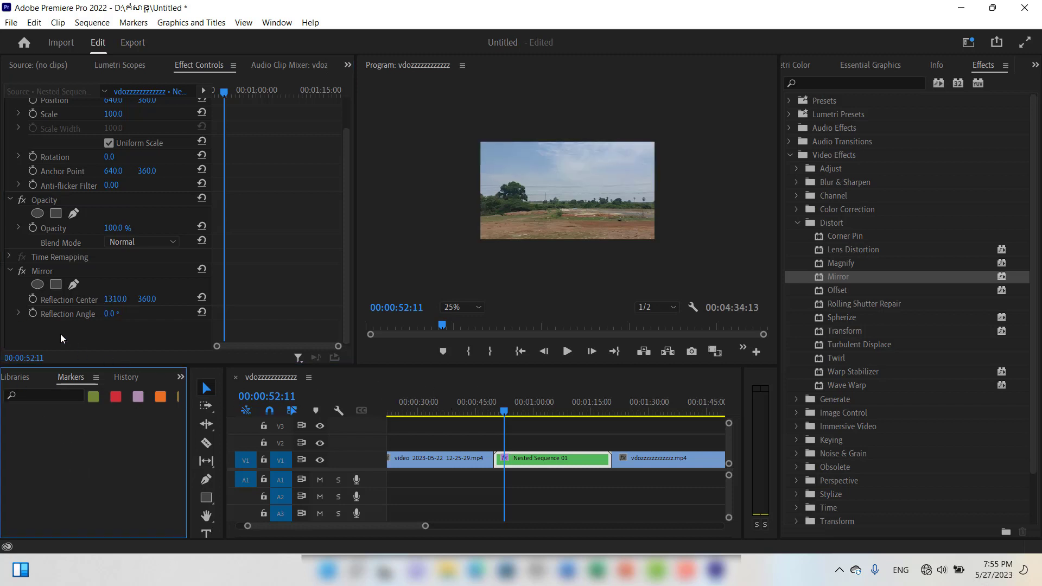
click(31, 314)
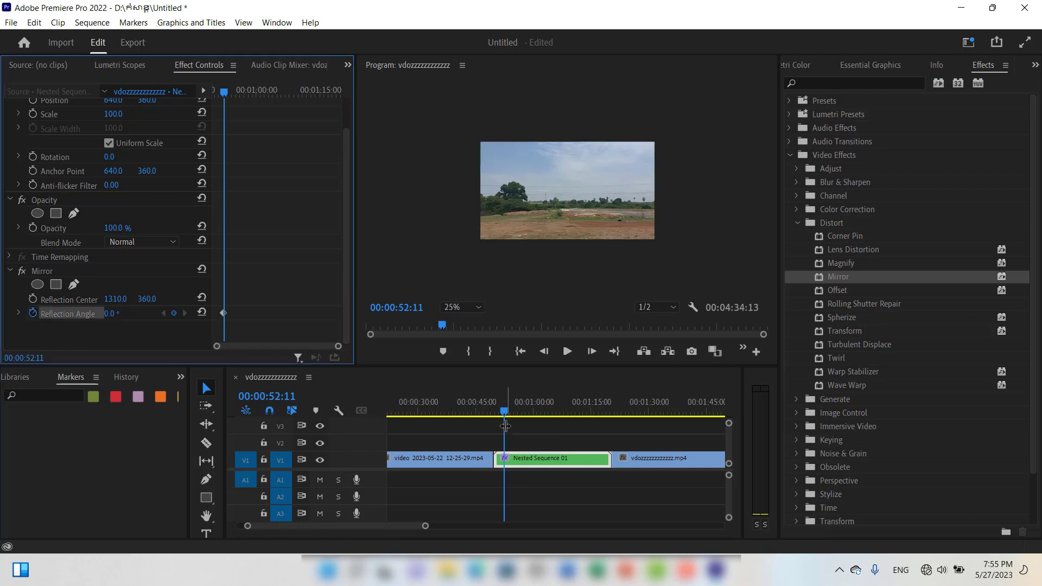
Step: Keyframe Mirror's Reflection Angle at 359° at 00:01:08:18 and play back the animation from the clip's start
drag(506, 411, 566, 411)
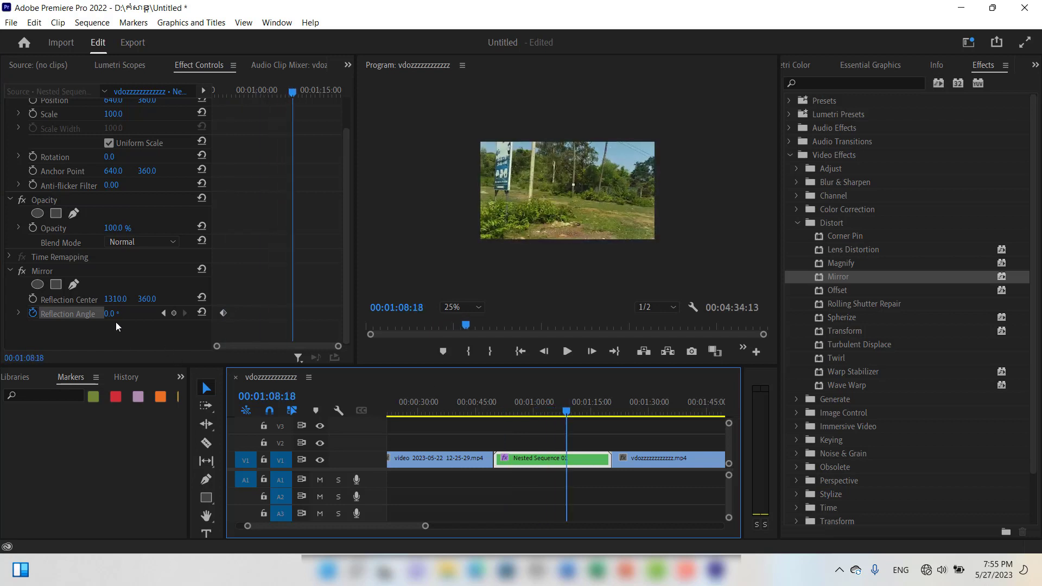
drag(110, 320, 290, 320)
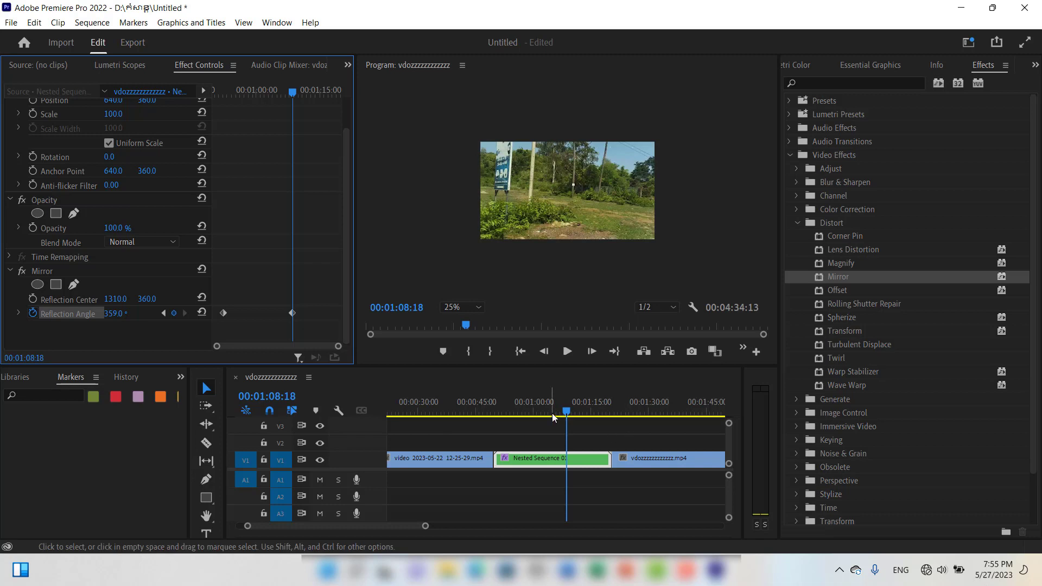
key(Up)
click(567, 351)
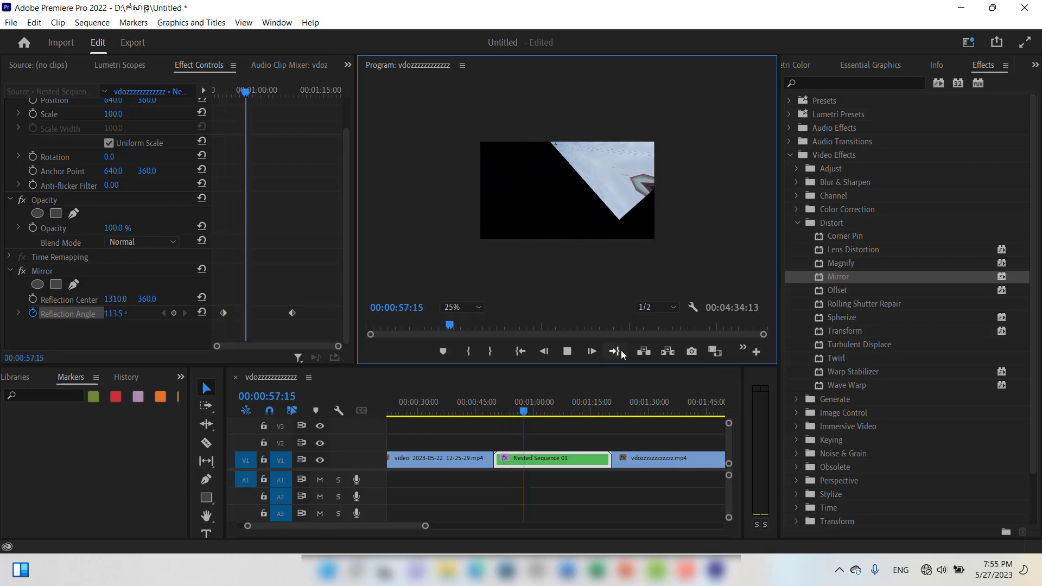
click(567, 352)
Step: Replace Mirror on the nested clip with the Offset effect from the Distort group
click(103, 271)
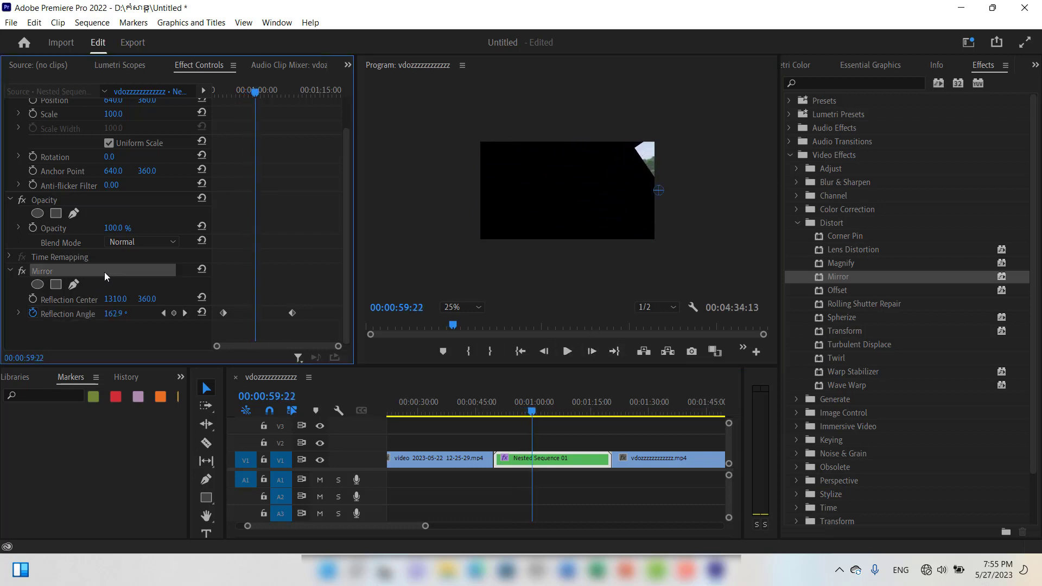
key(Delete)
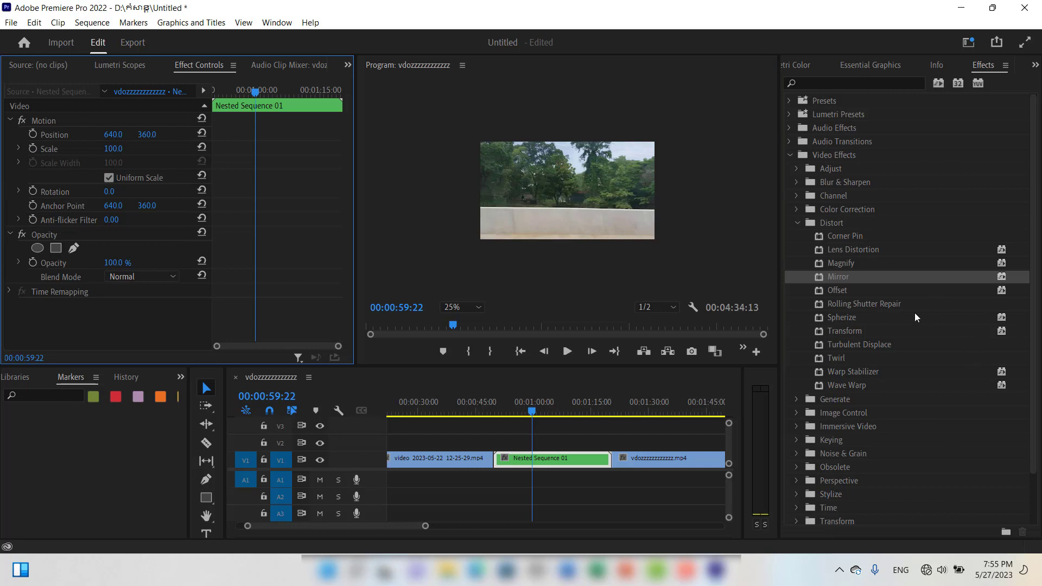
click(885, 293)
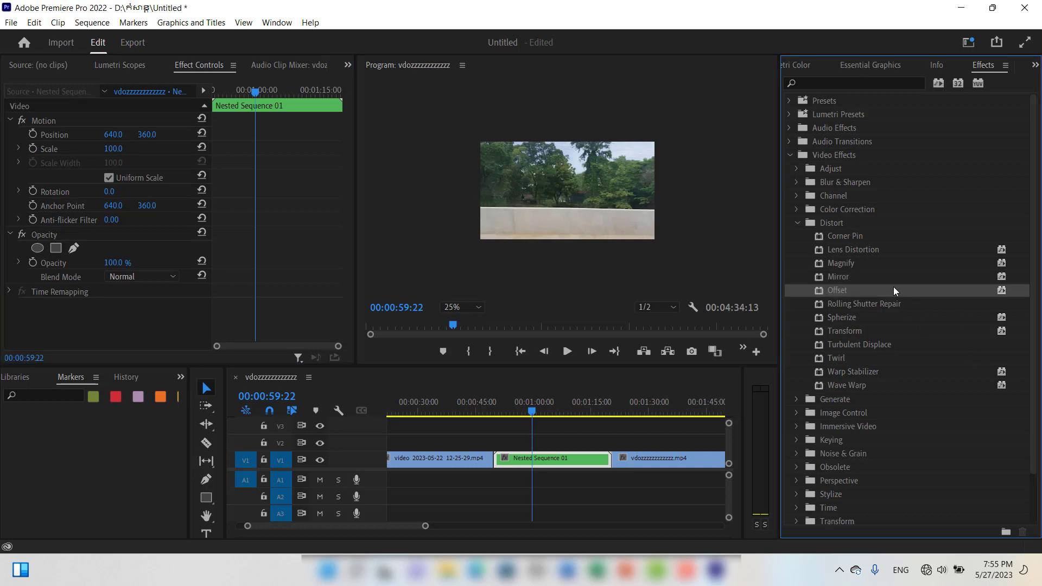
drag(893, 286, 523, 464)
scroll(139, 312, down, 1)
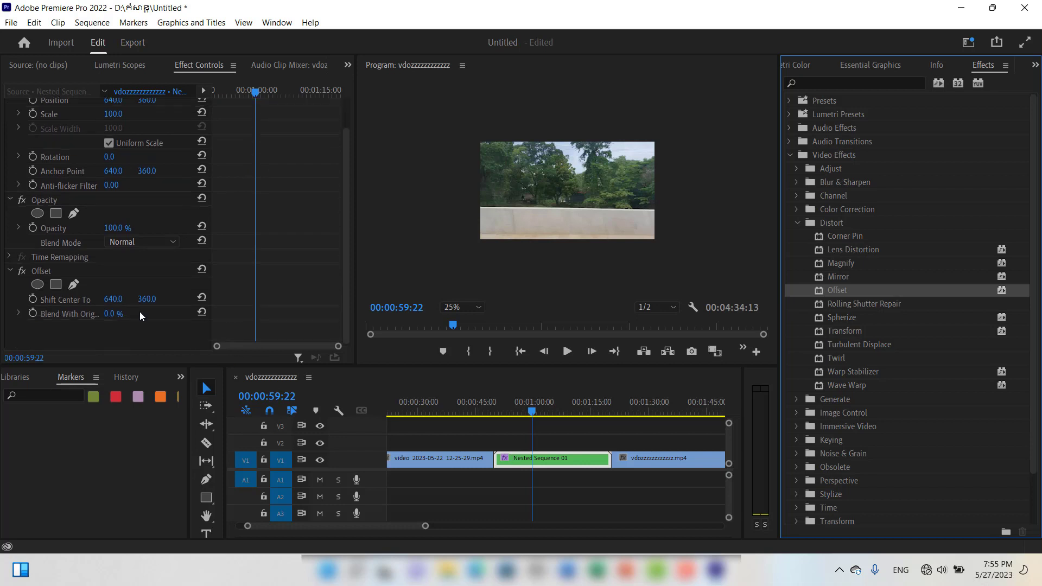
Step: Replace Offset with Rolling Shutter Repair and preview the nested clip from 00:00:50:18
click(114, 325)
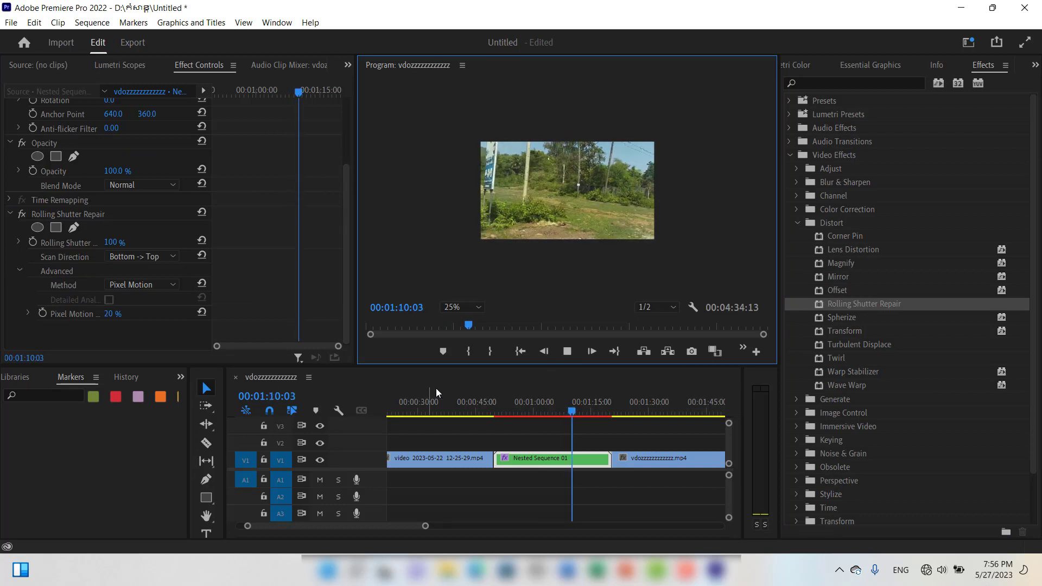
click(497, 404)
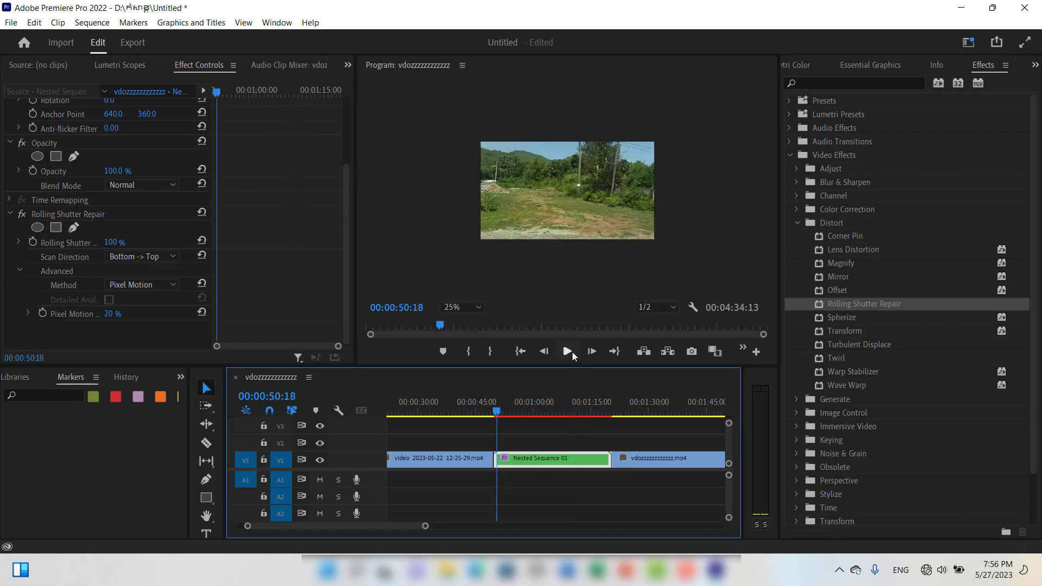
click(570, 352)
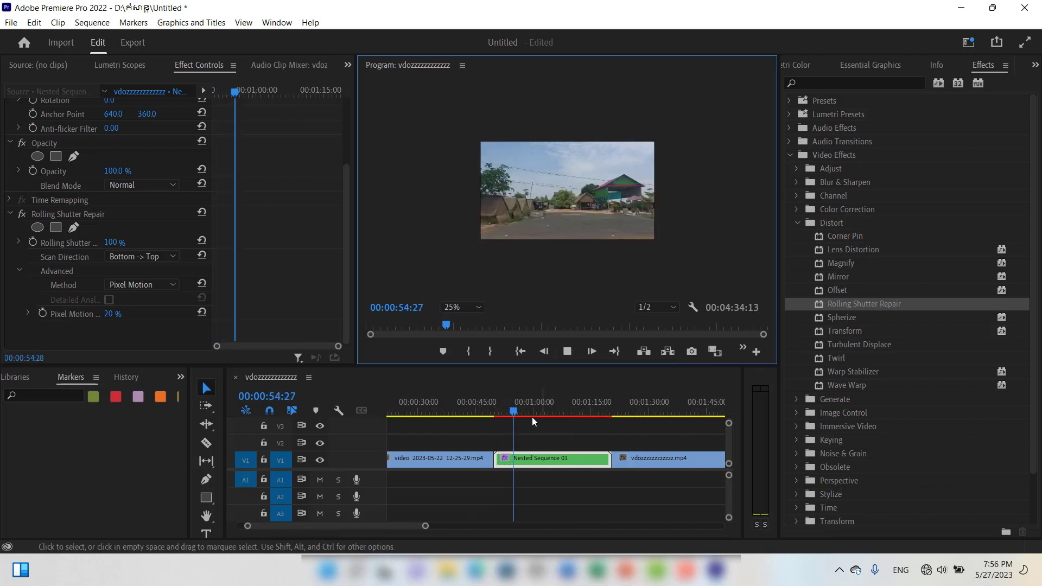
click(568, 351)
Step: Preview the nested clip with the Rolling Shutter rate at 69 %, and again at 11 %
drag(111, 242, 94, 243)
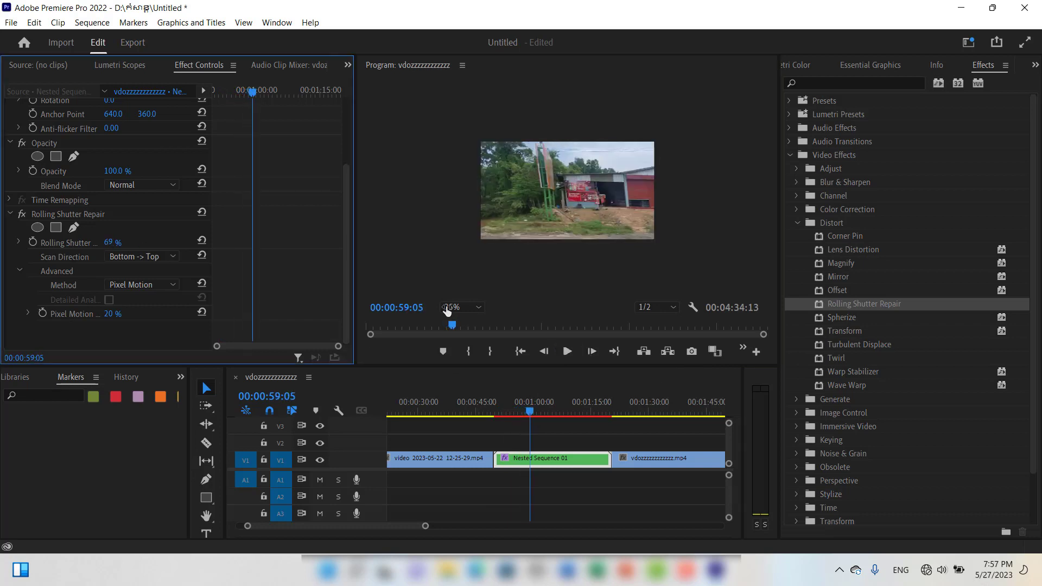
click(567, 353)
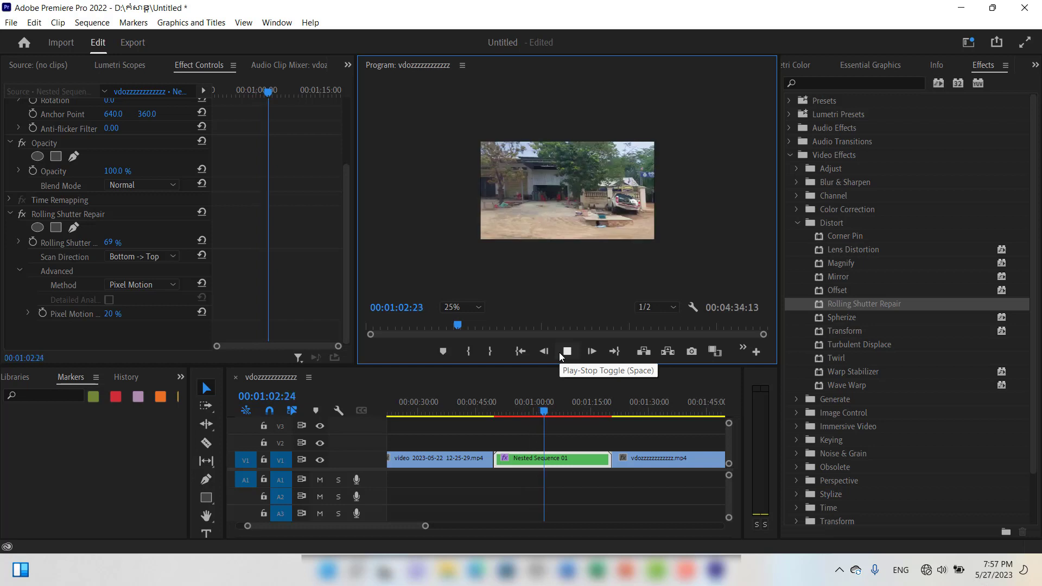
click(559, 353)
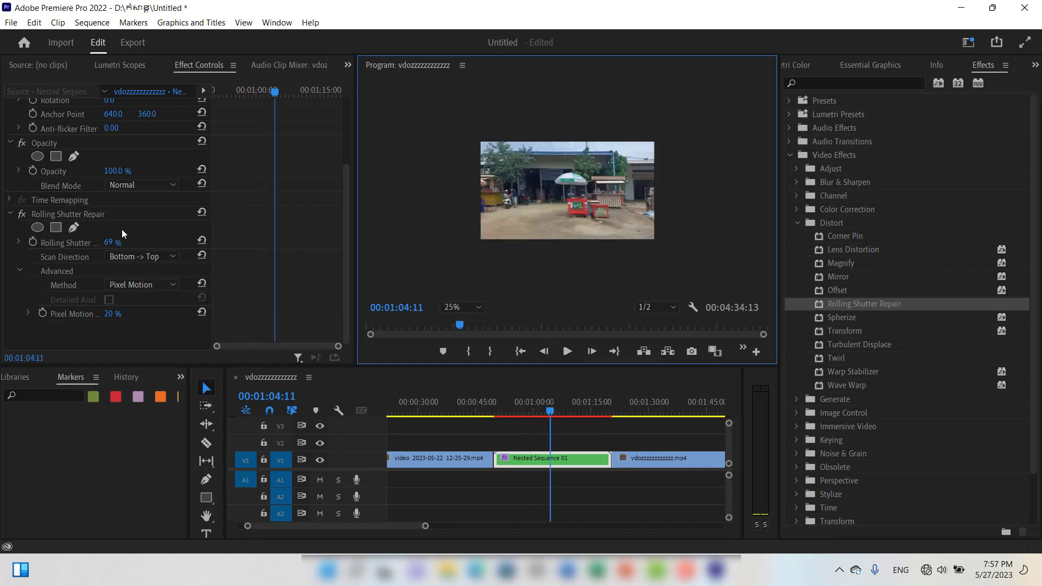
drag(105, 245, 78, 244)
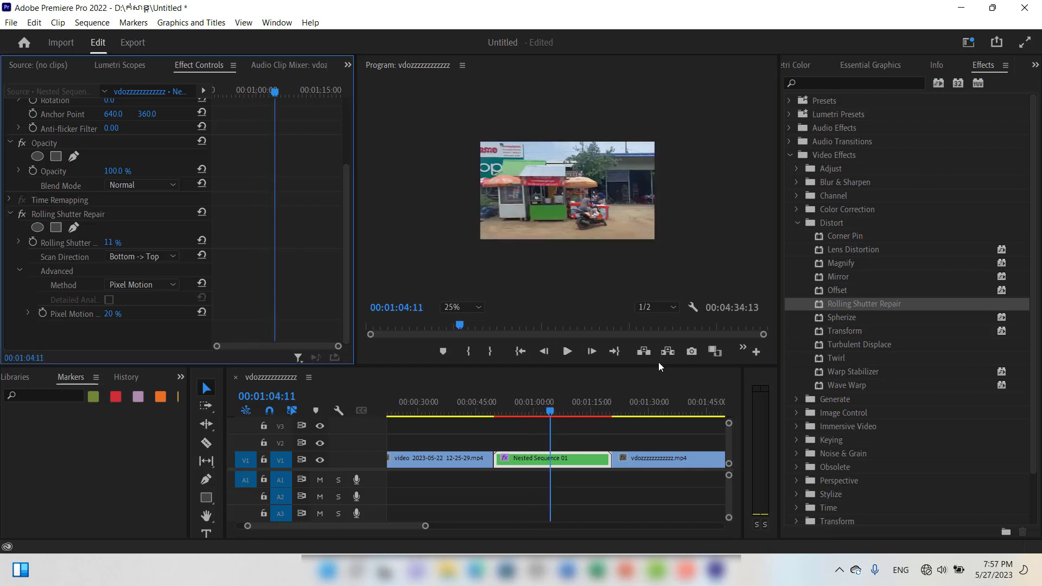
click(567, 352)
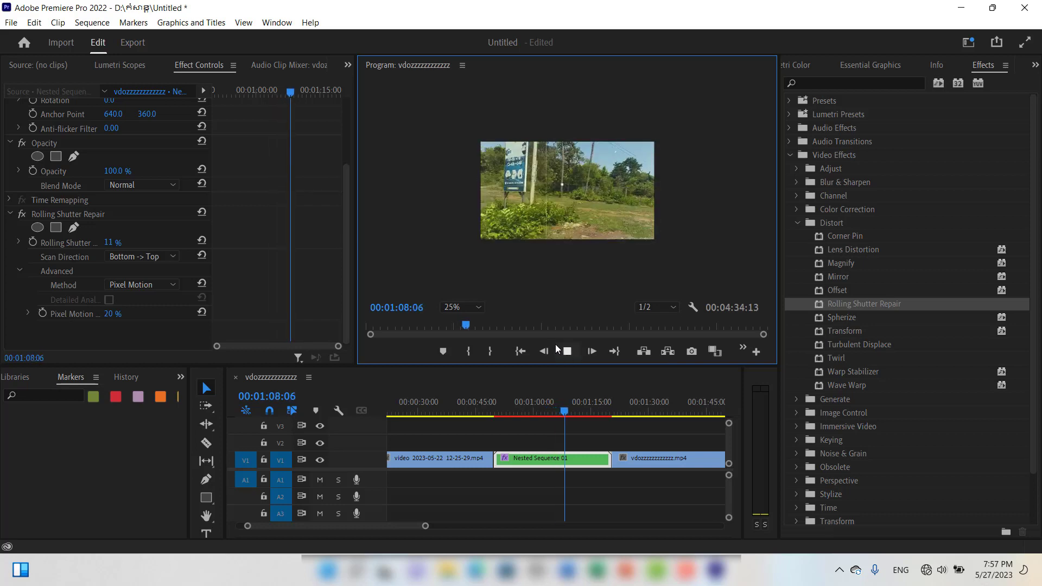
click(558, 350)
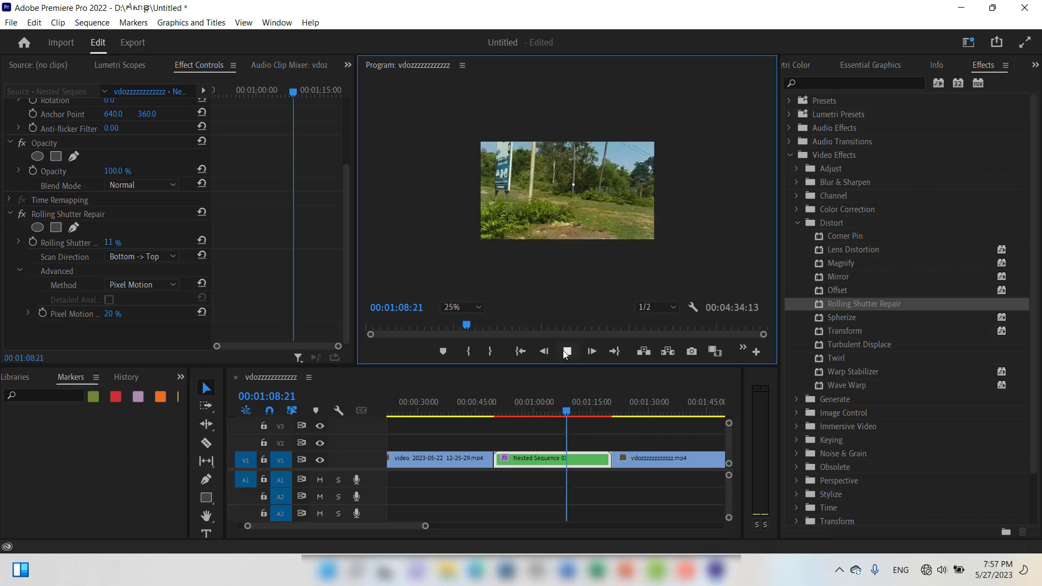
Step: Remove Rolling Shutter Repair from the nested clip and collapse the Distort effects group
click(151, 216)
key(Delete)
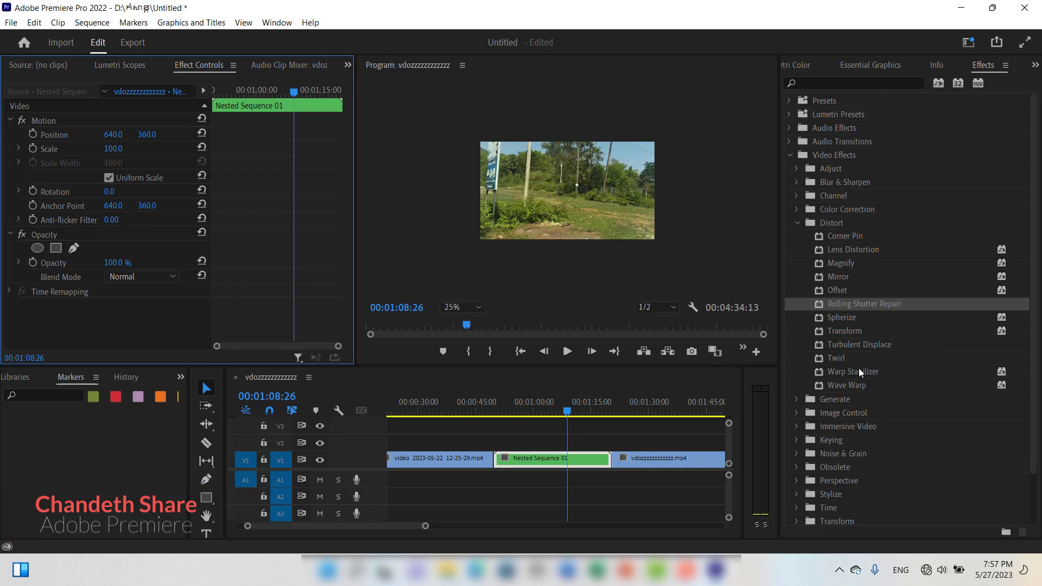
click(796, 221)
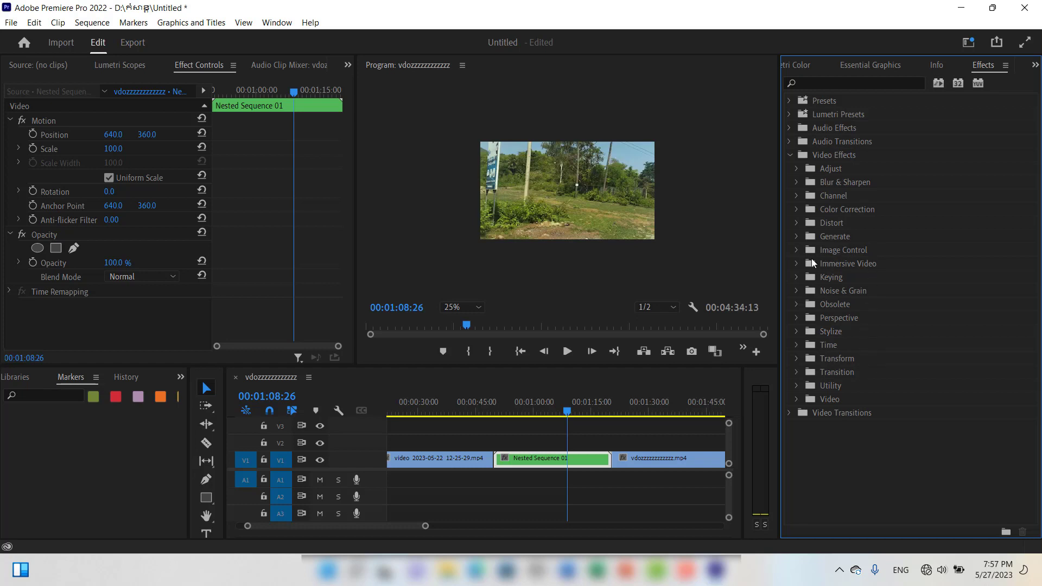
Step: Browse the video effects in the Stylize, Time, Transform and Video groups
drag(568, 410, 523, 428)
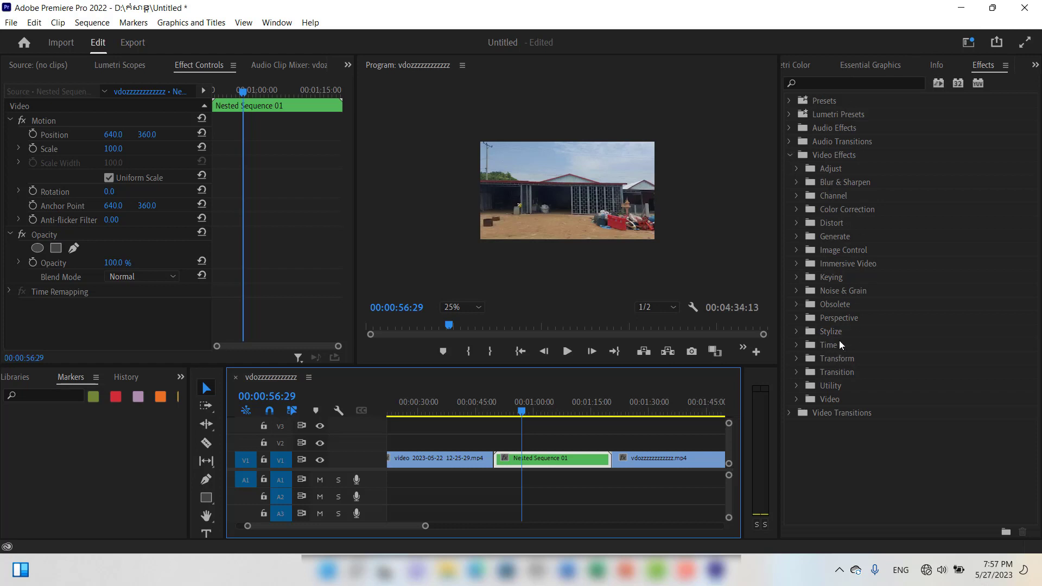
click(797, 333)
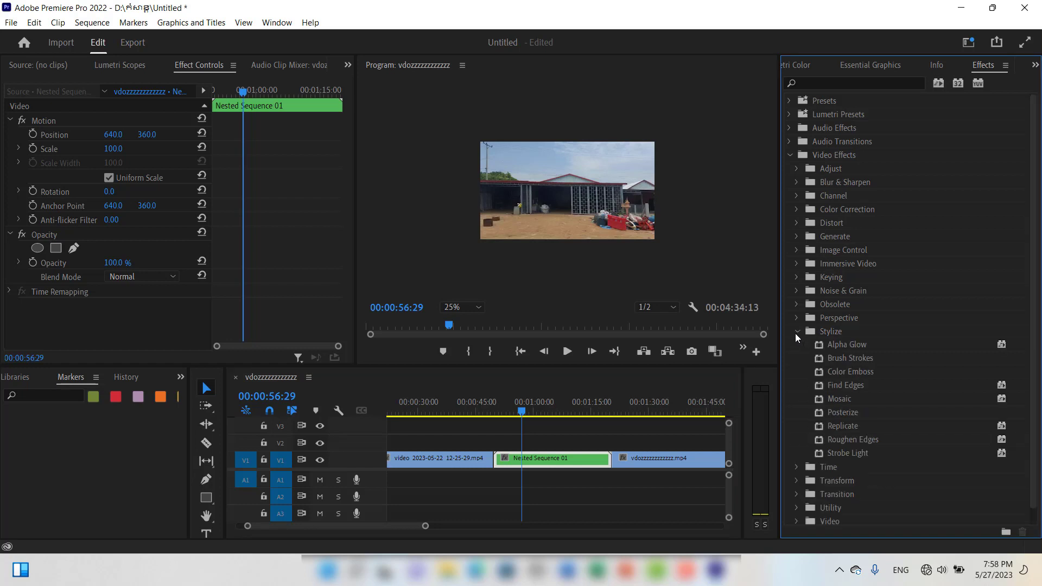
click(796, 331)
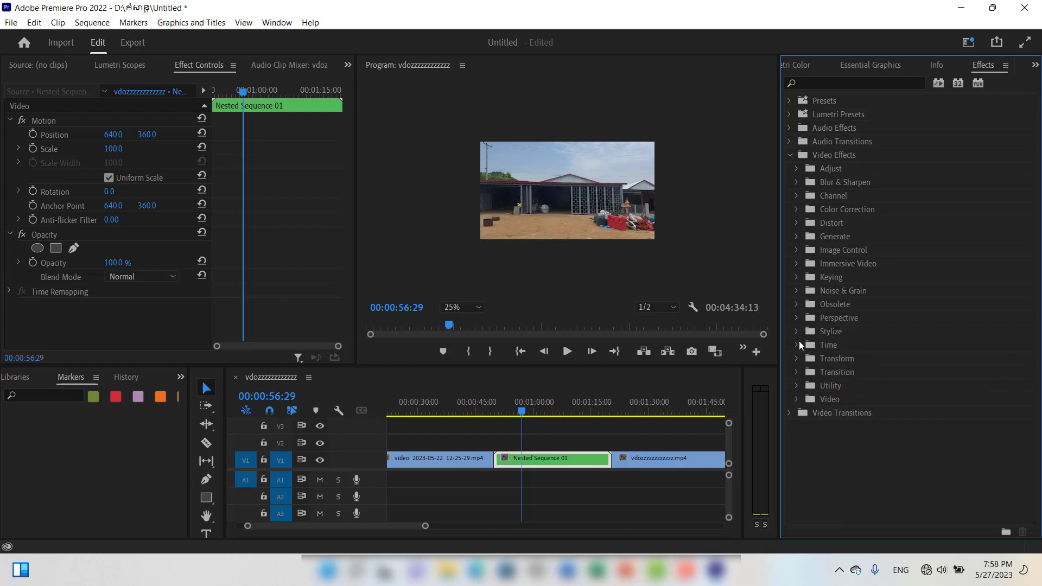
click(796, 344)
click(796, 344)
click(798, 359)
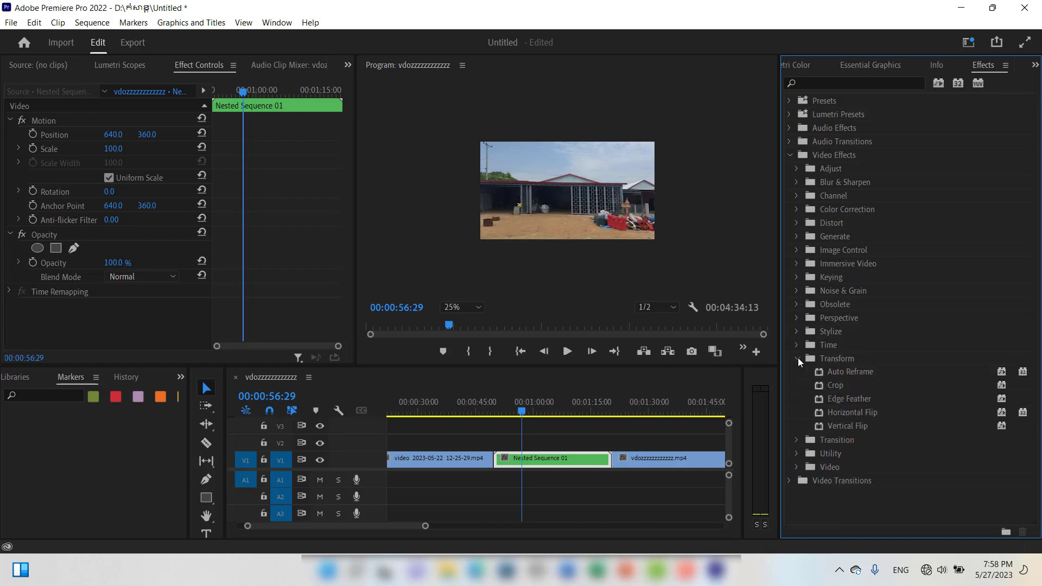
click(796, 359)
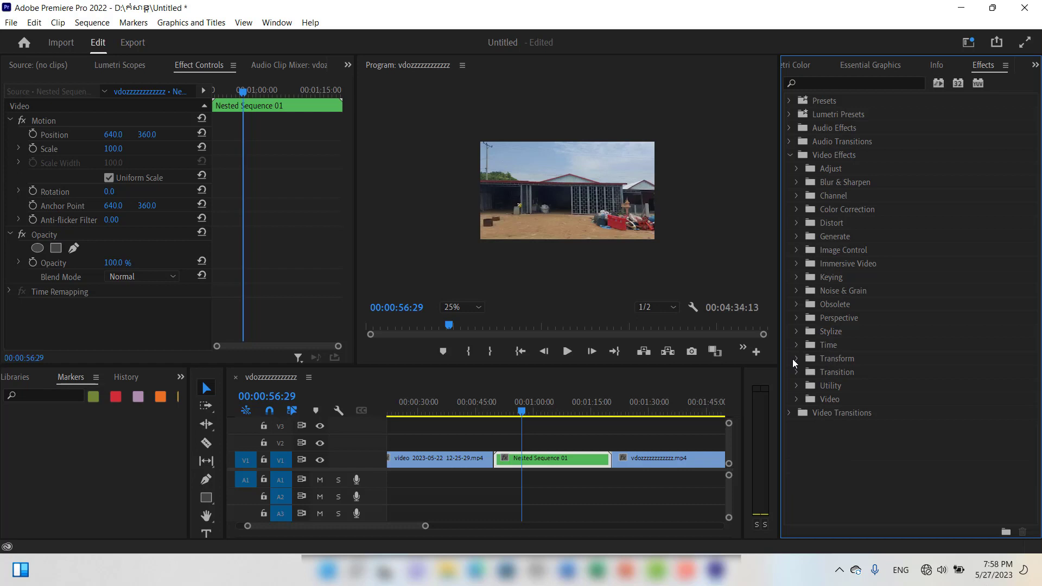
click(796, 399)
click(795, 399)
mouse_move(526, 408)
mouse_down()
mouse_move(588, 410)
mouse_move(502, 419)
mouse_move(534, 420)
mouse_up()
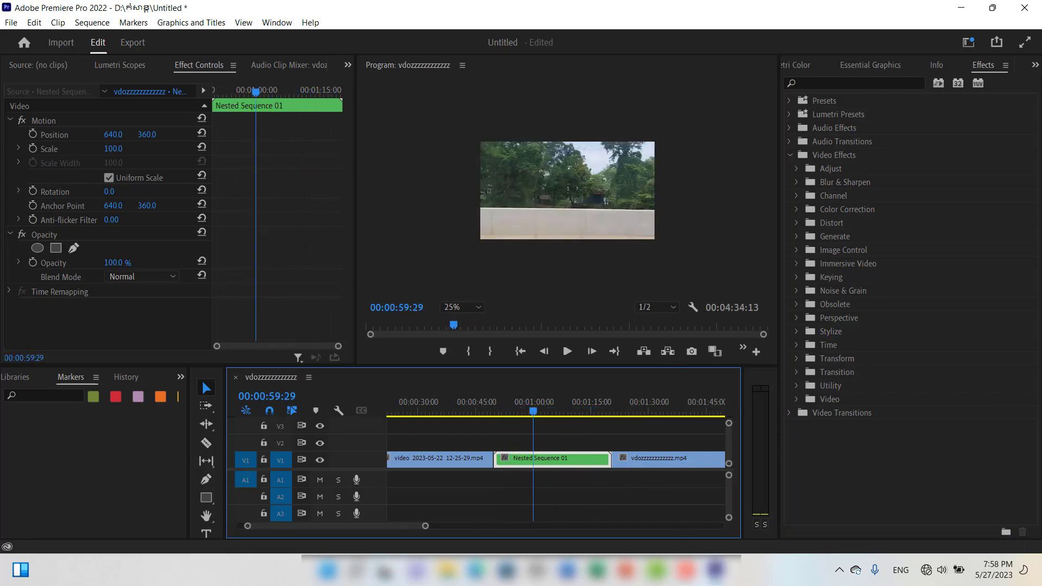
click(687, 571)
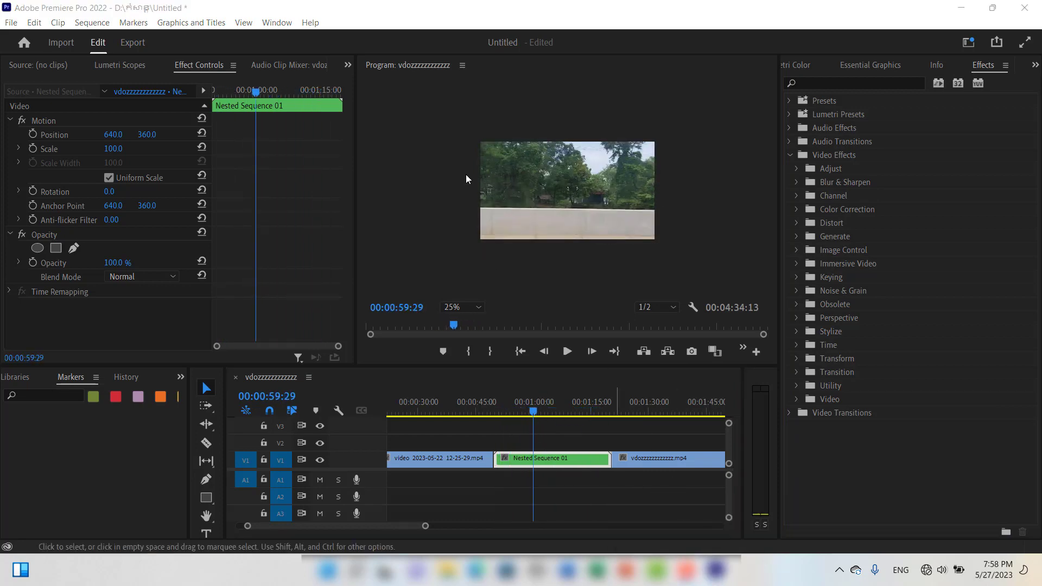